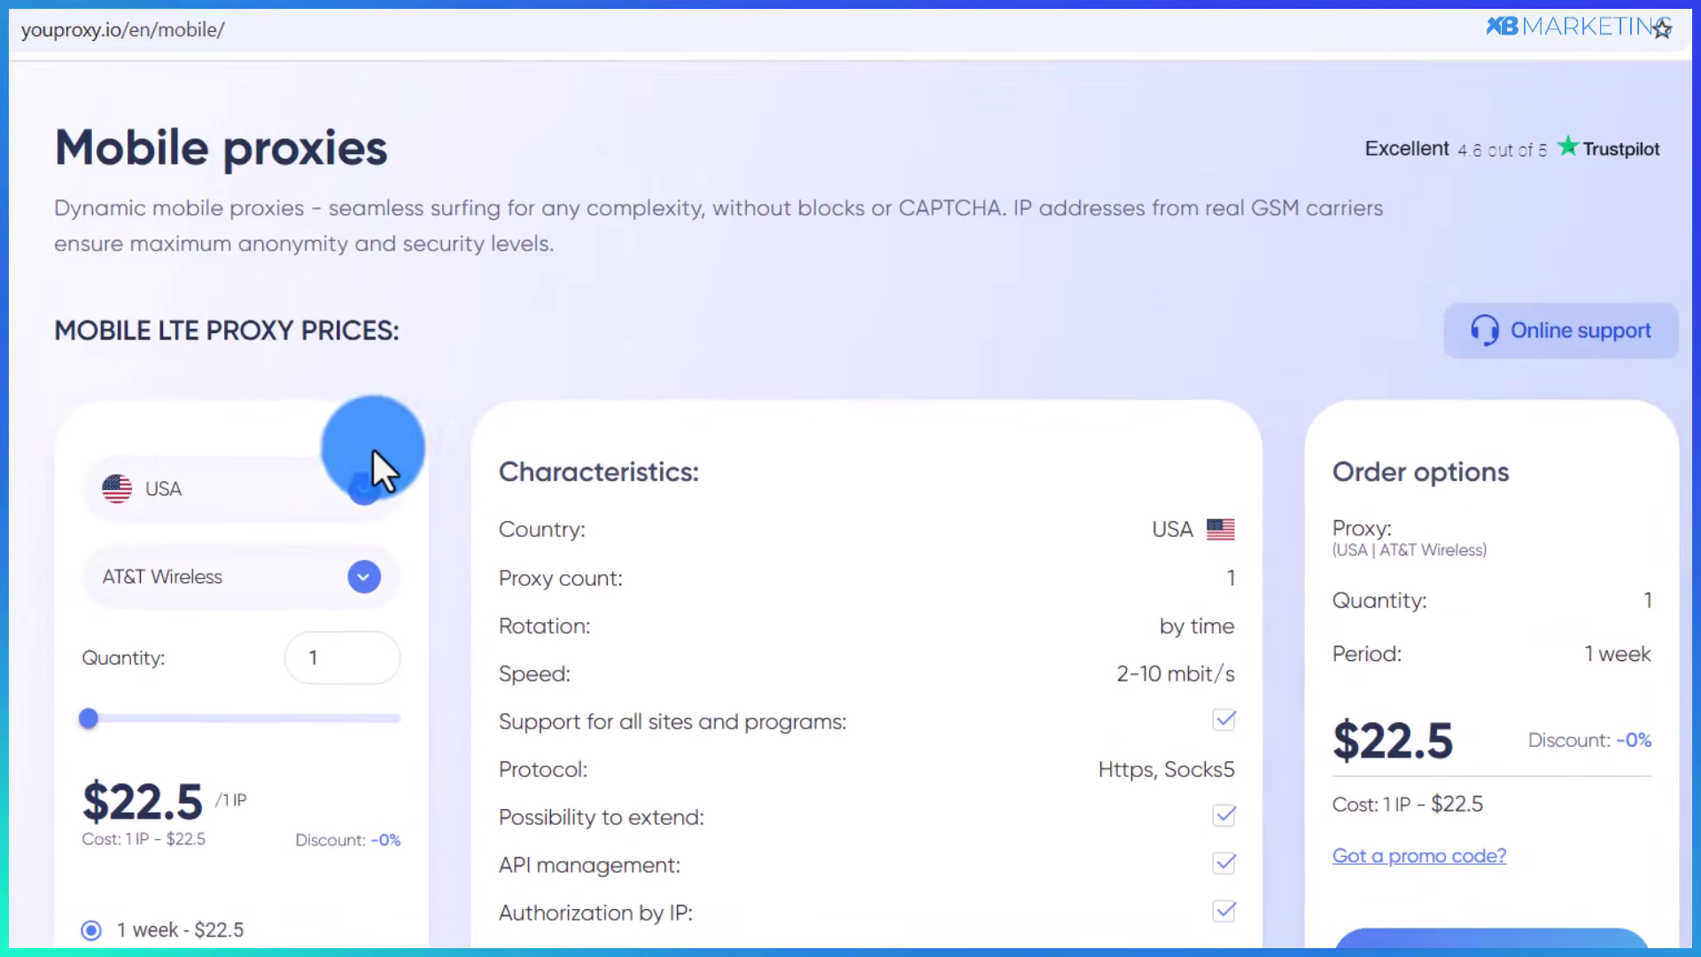
- Open the account registration form from the YouProxy home page's Upload format section and register a new account
click(363, 488)
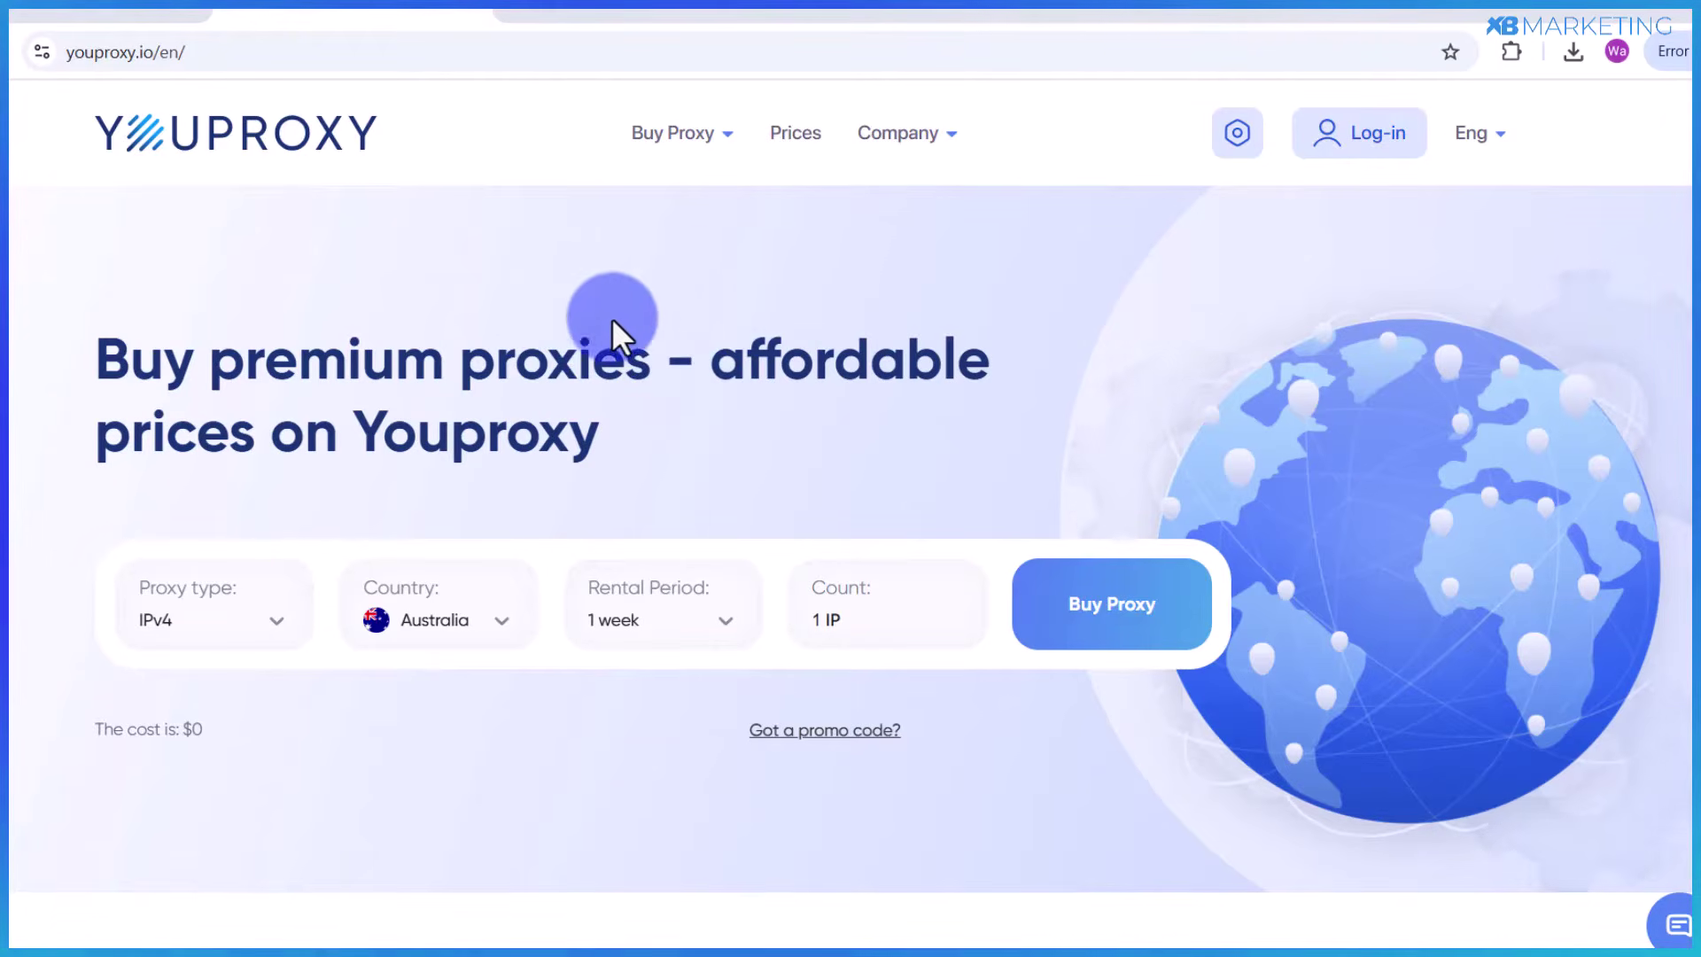
scroll(653, 354, down, 12)
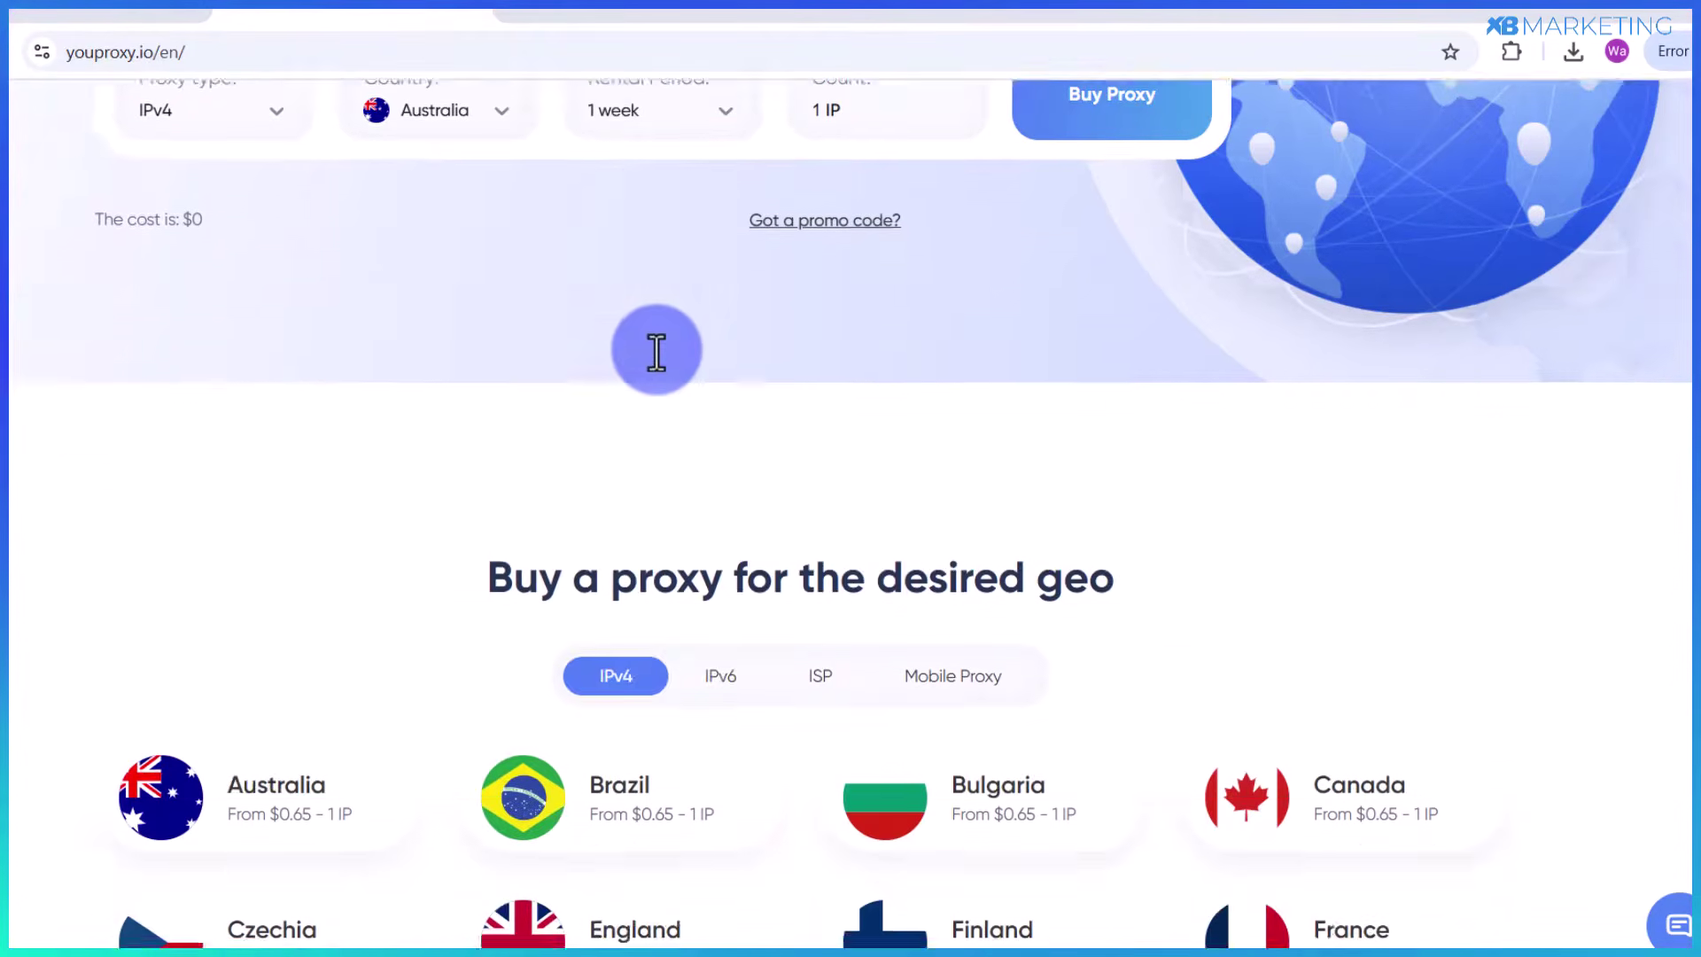
scroll(656, 353, down, 15)
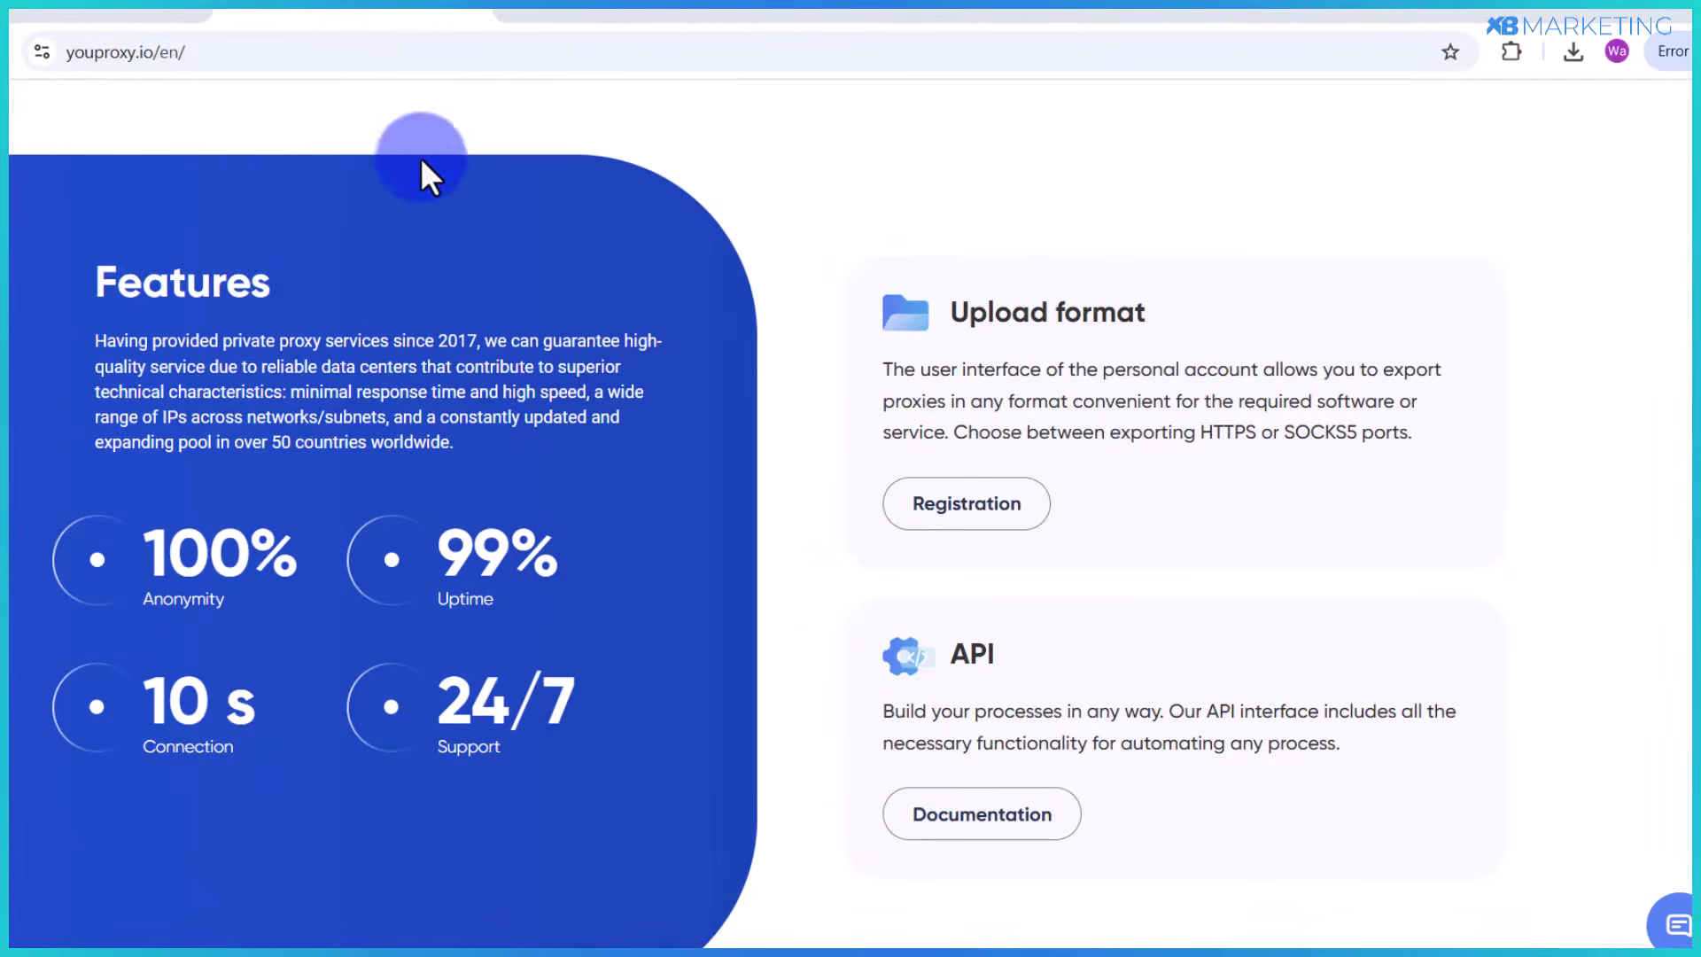
click(984, 512)
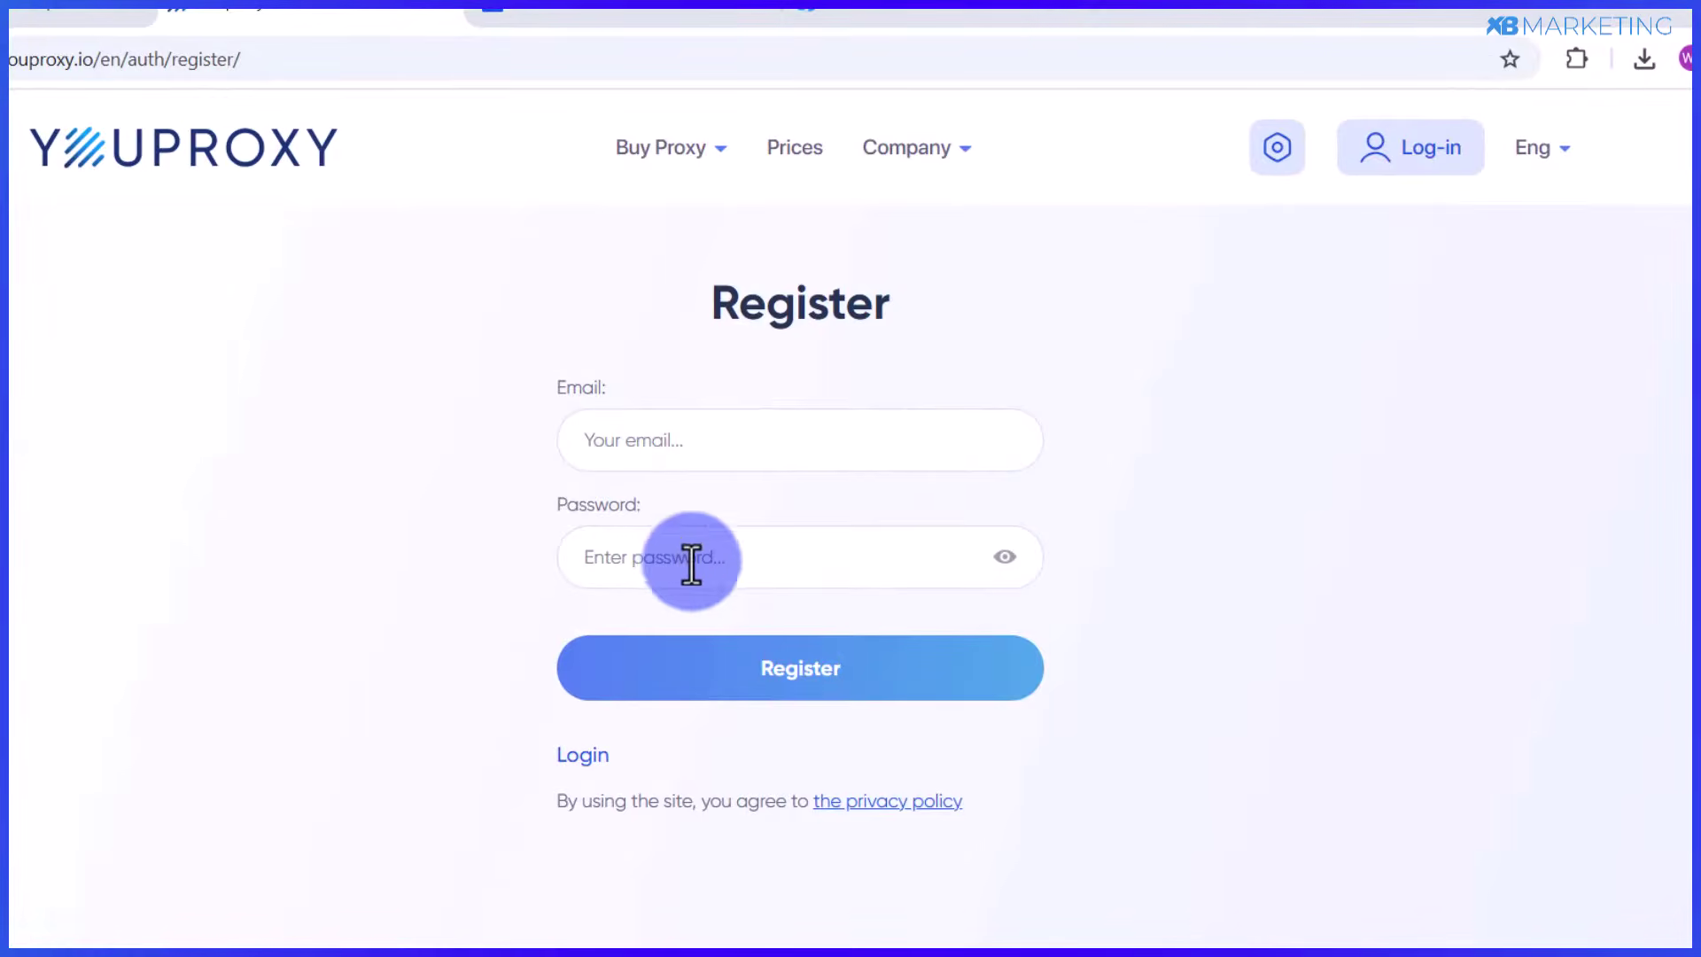
click(802, 696)
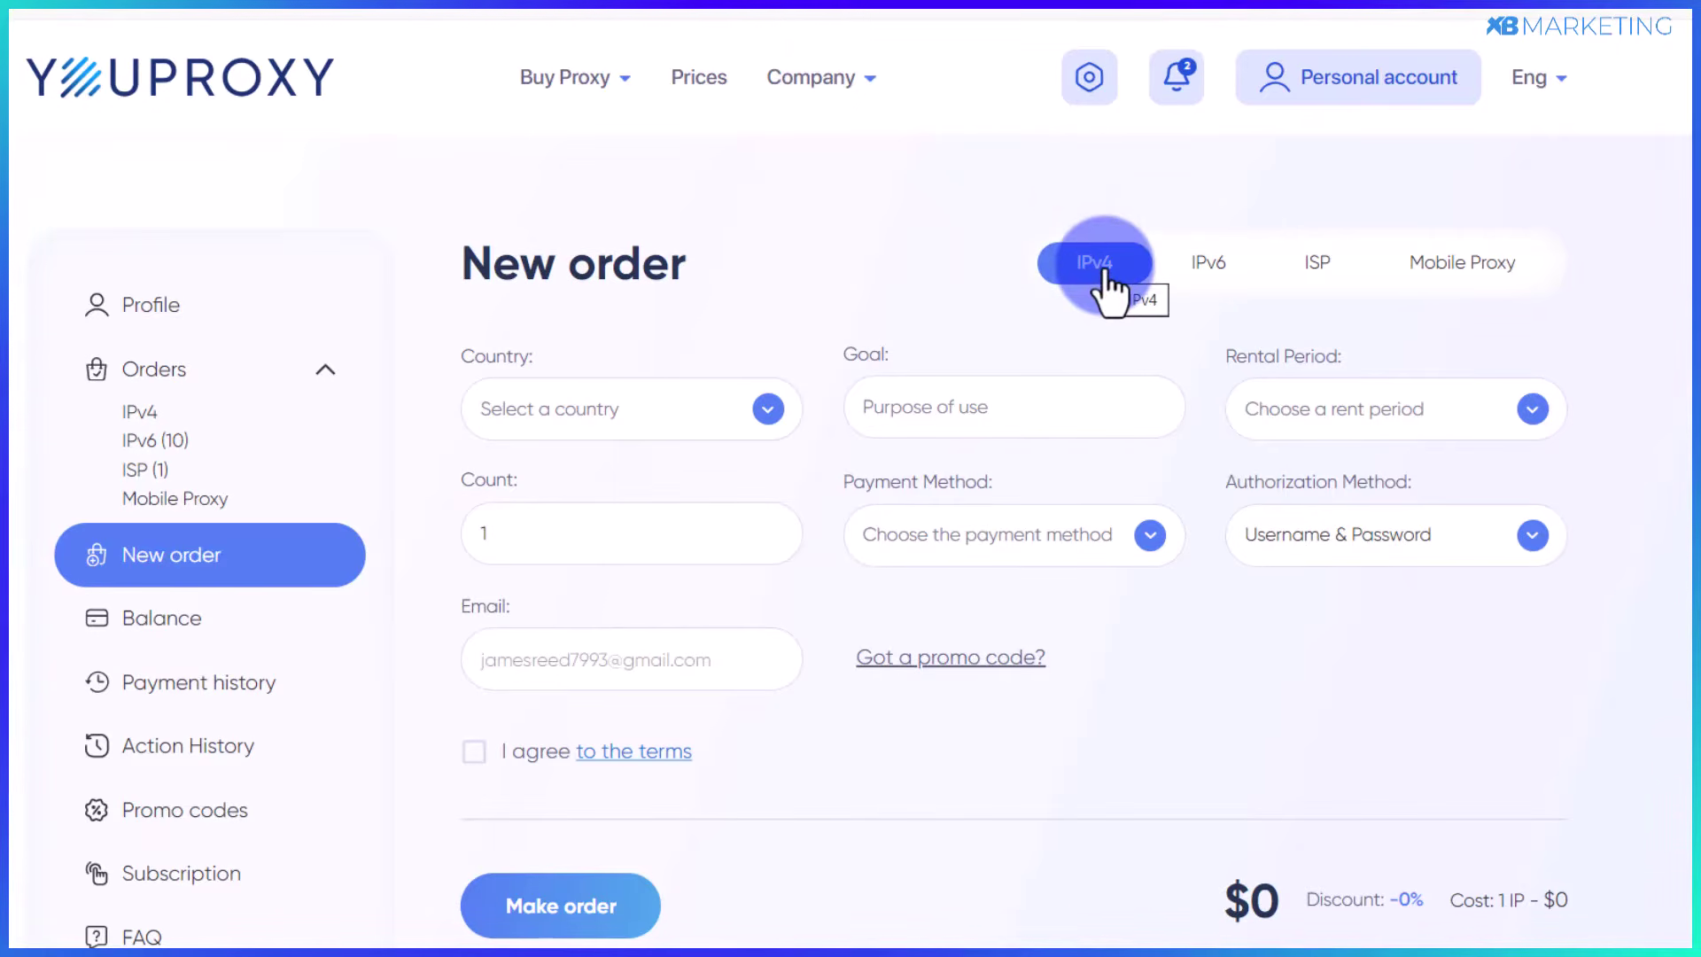
- Check the IPv6 and ISP variants of the new order form and return to the IPv4 proxy type
click(1207, 266)
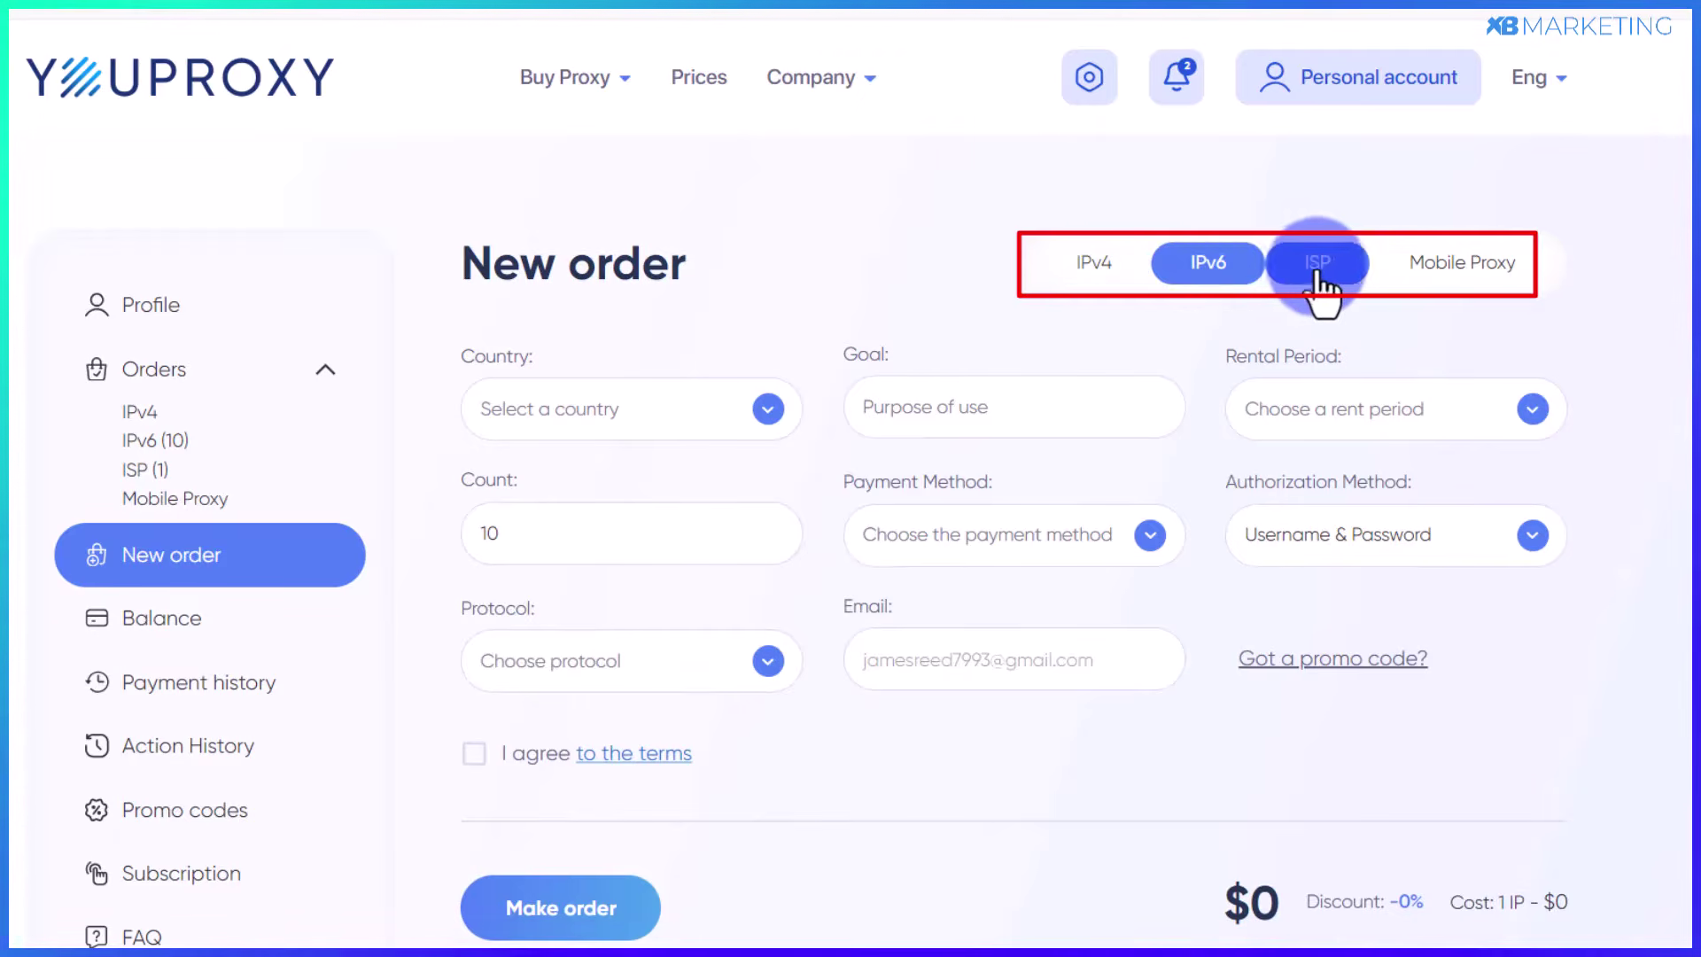
click(1316, 270)
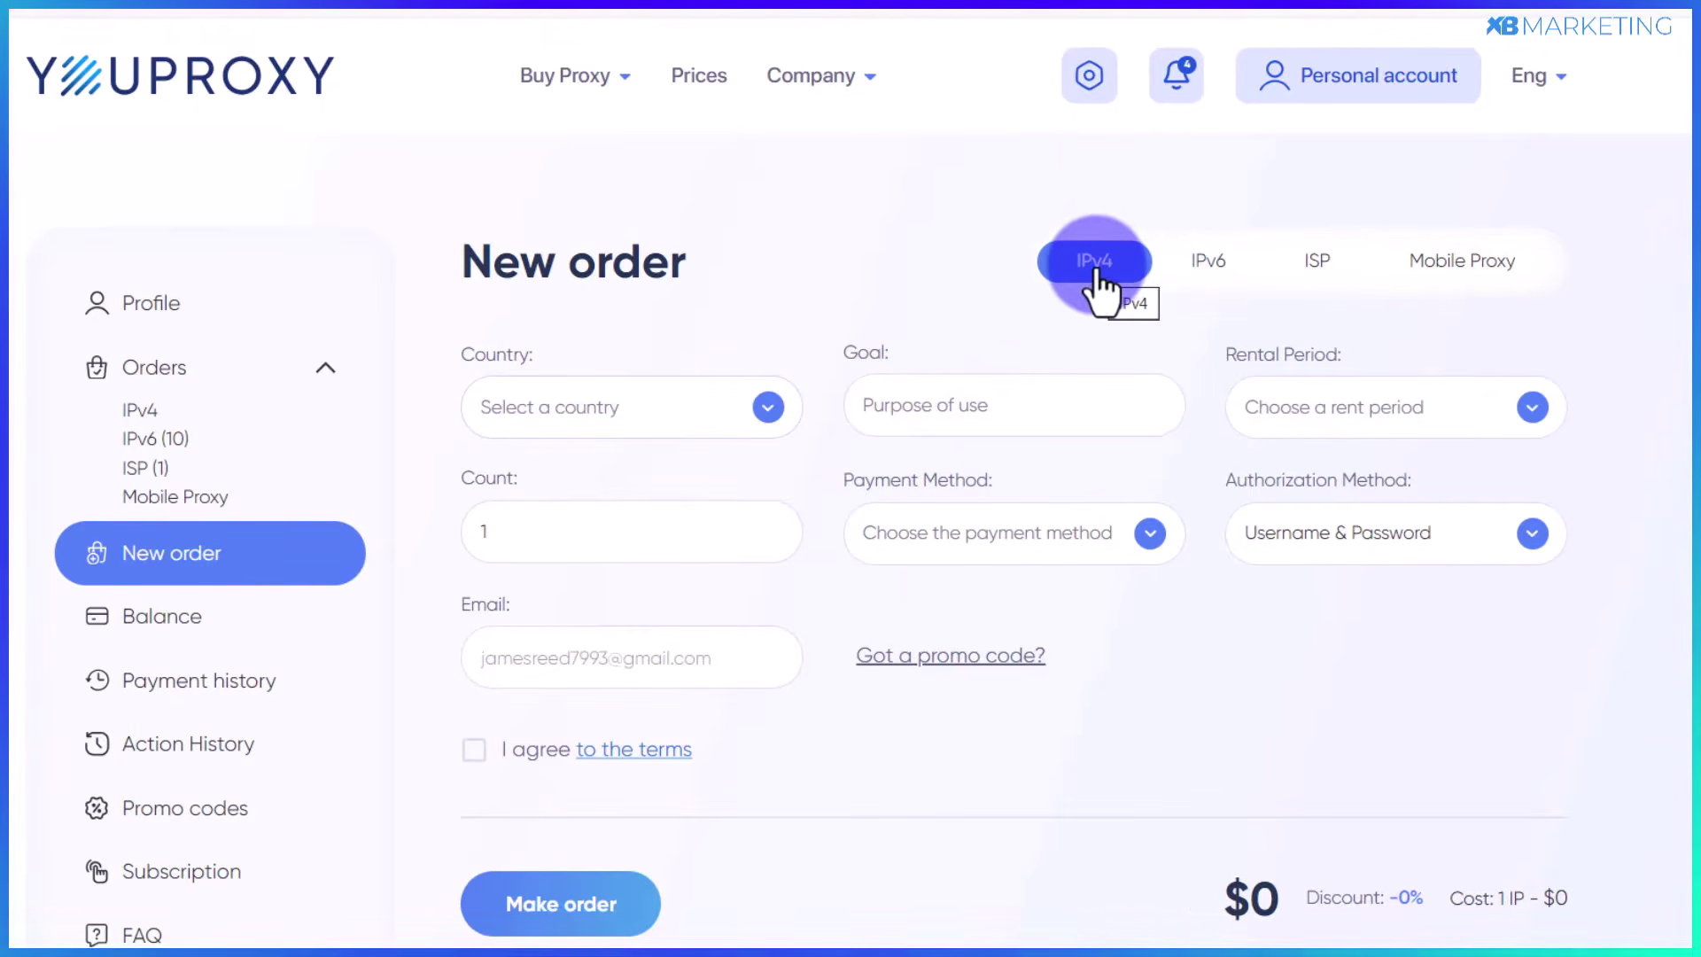
click(1097, 271)
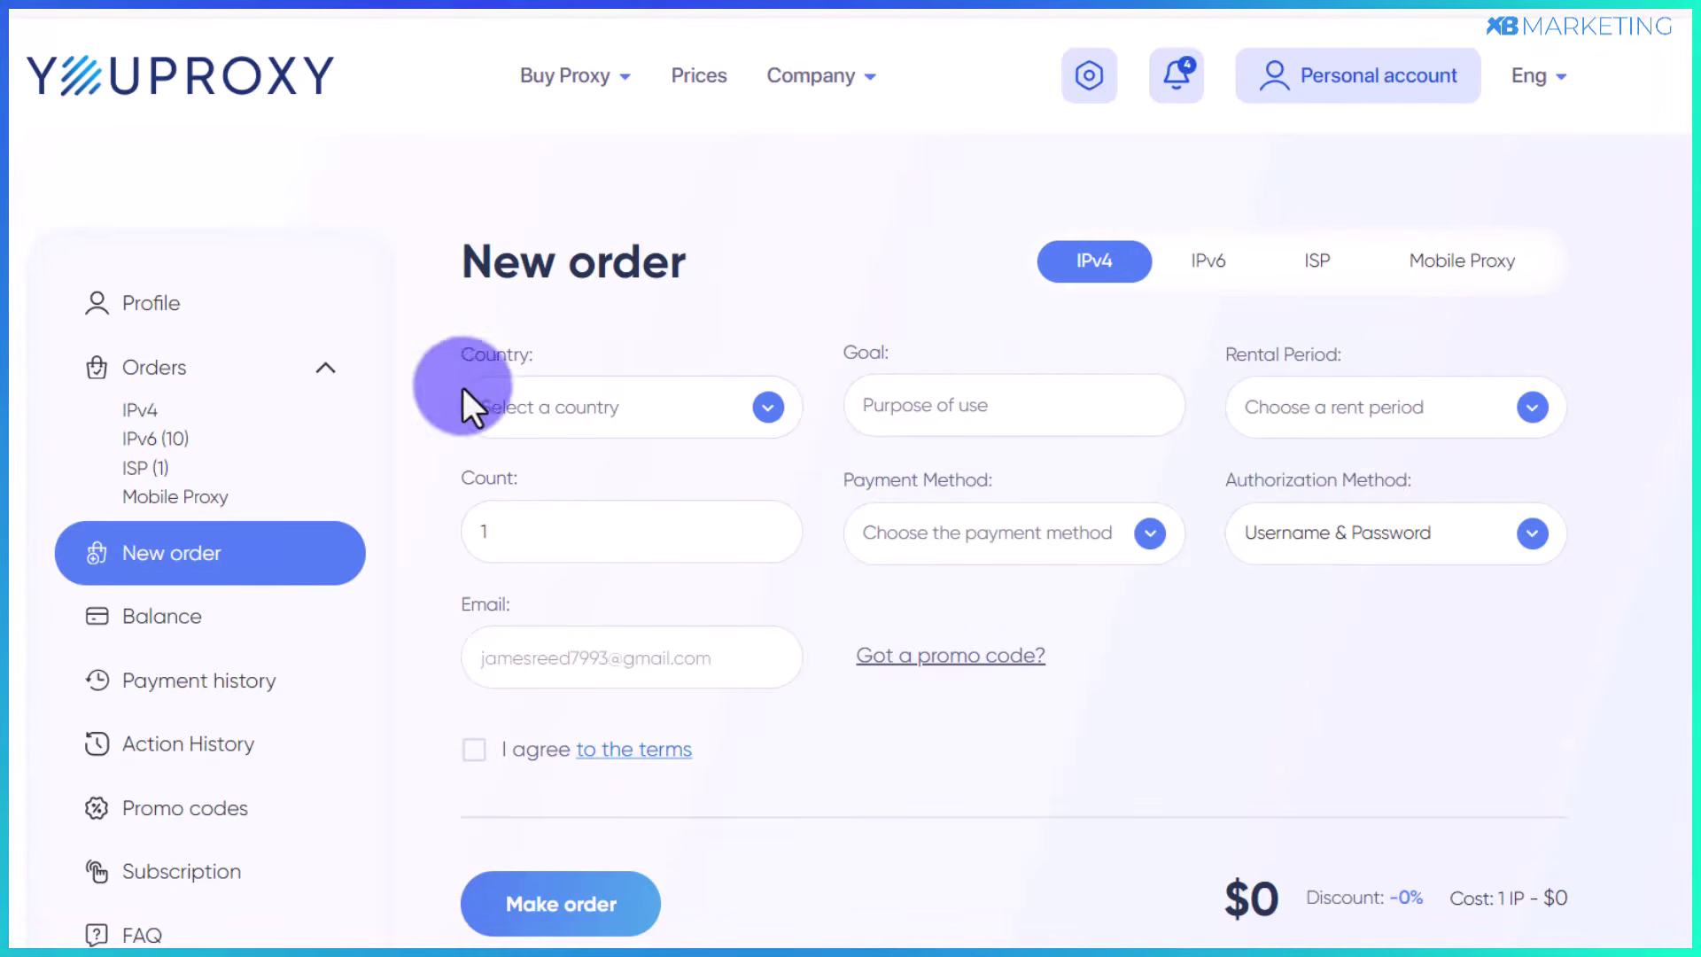
- Set the country of the new IPv4 order to Australia
click(634, 409)
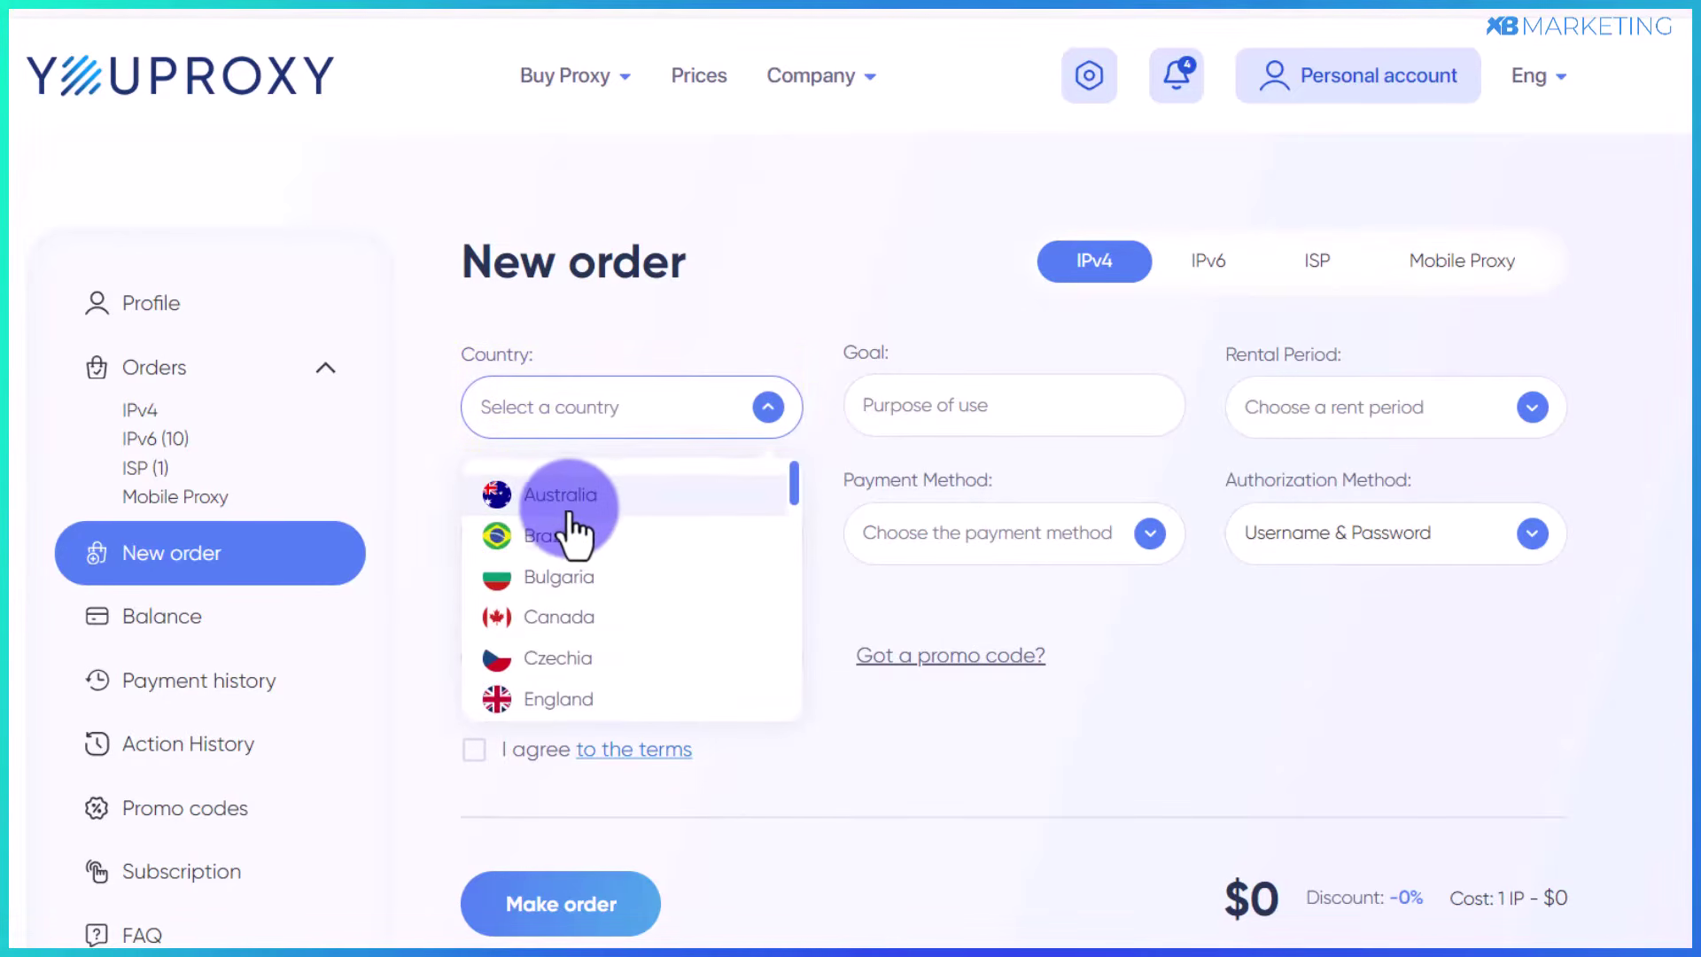
scroll(578, 531, down, 5)
scroll(585, 540, down, 5)
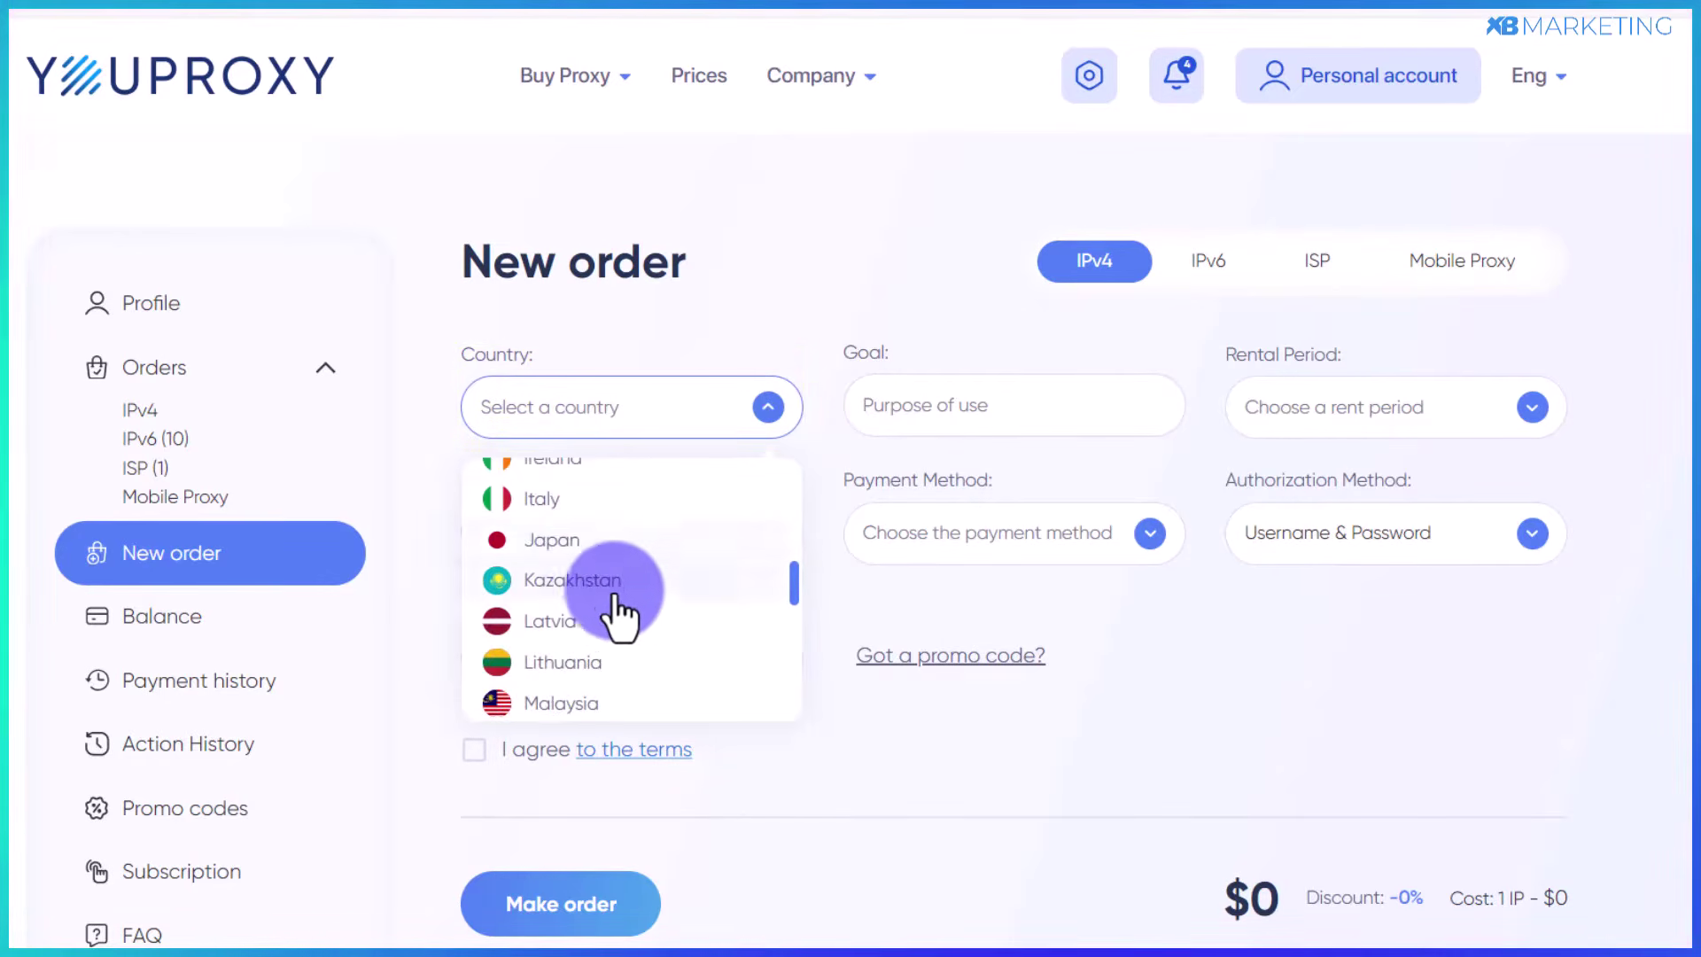
scroll(595, 550, up, 10)
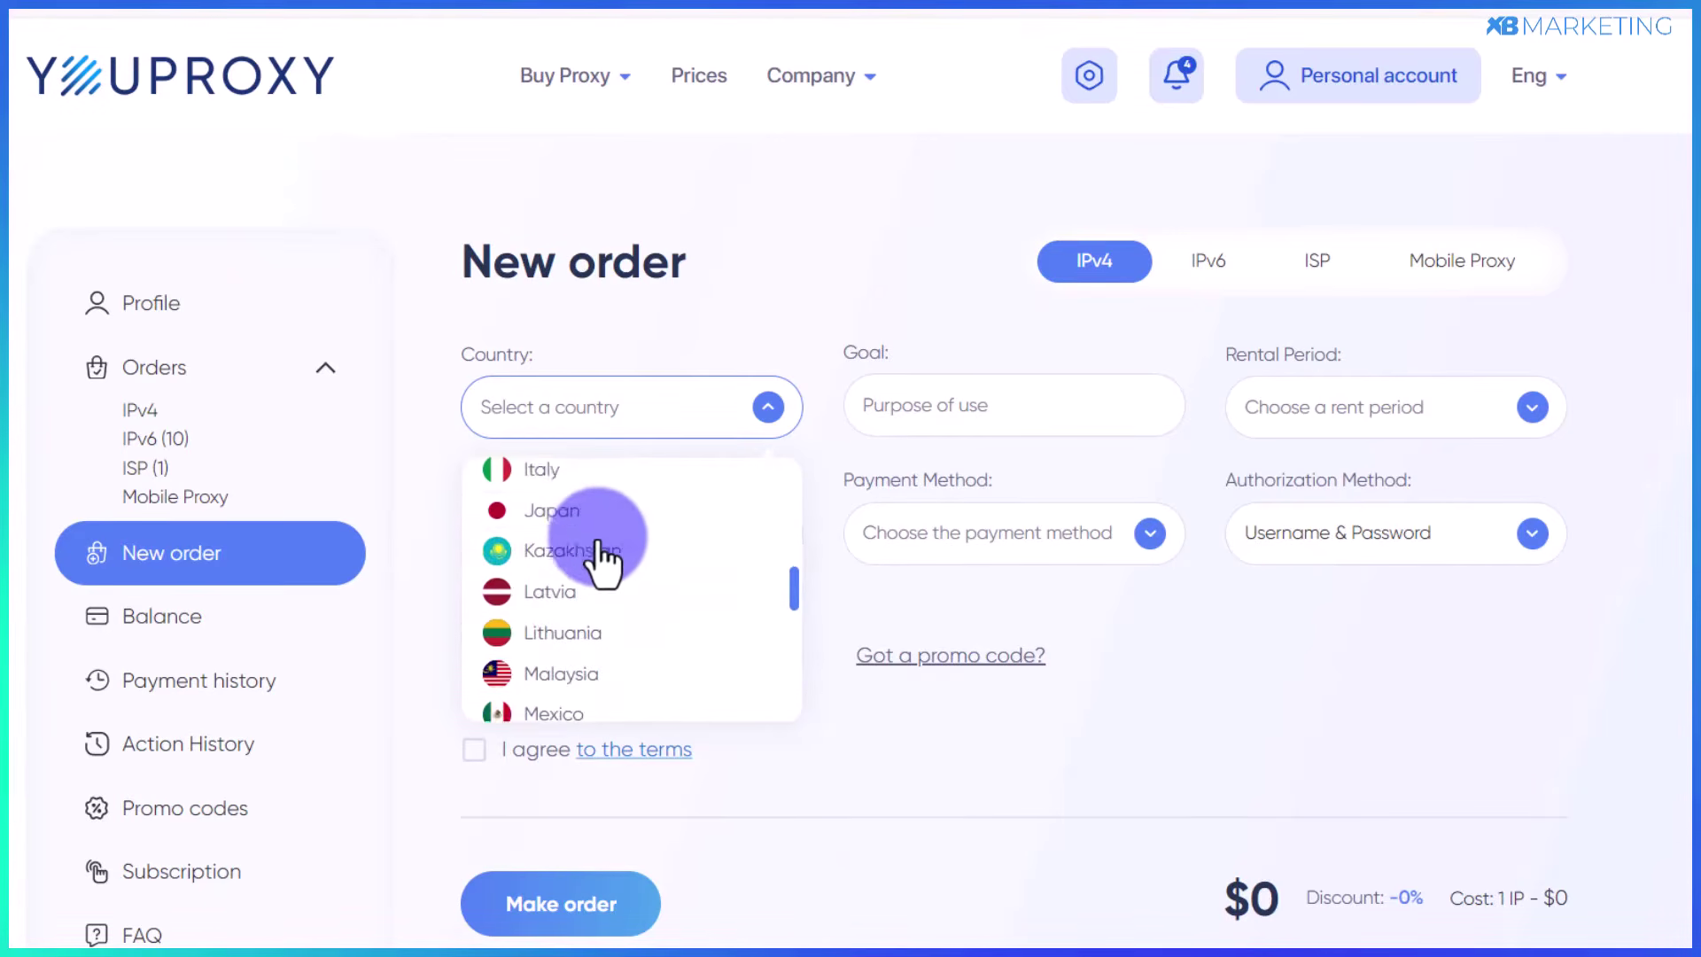
click(567, 494)
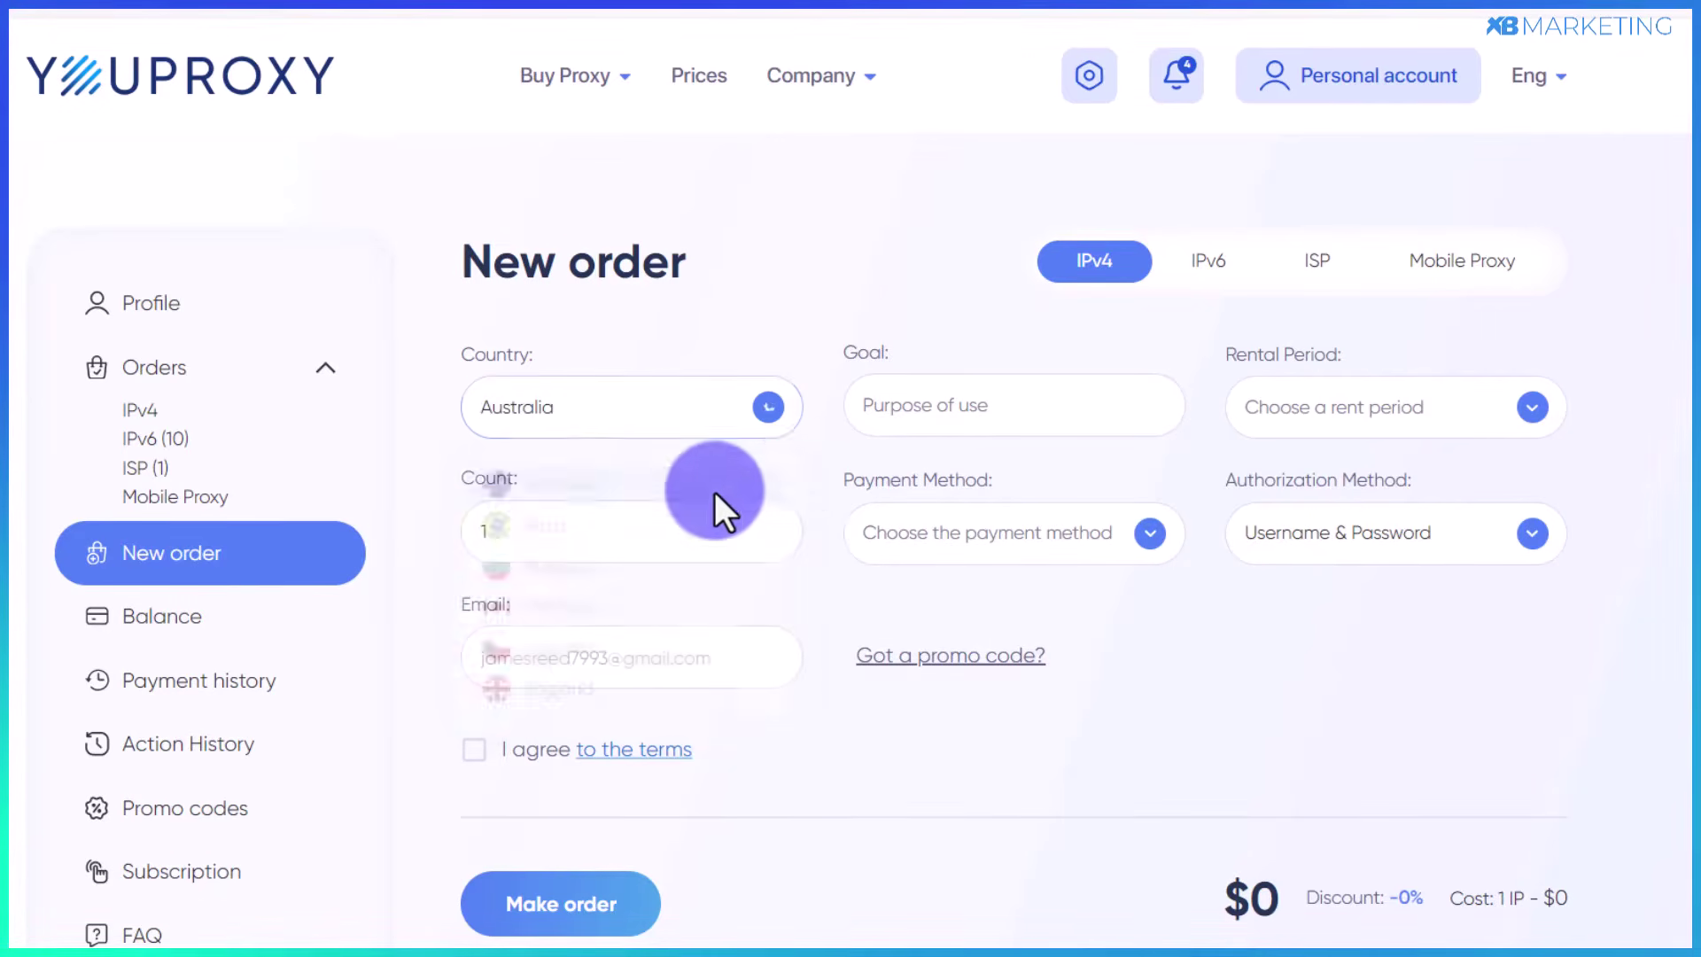
- Set the order's goal to the suggested purpose Google
click(900, 406)
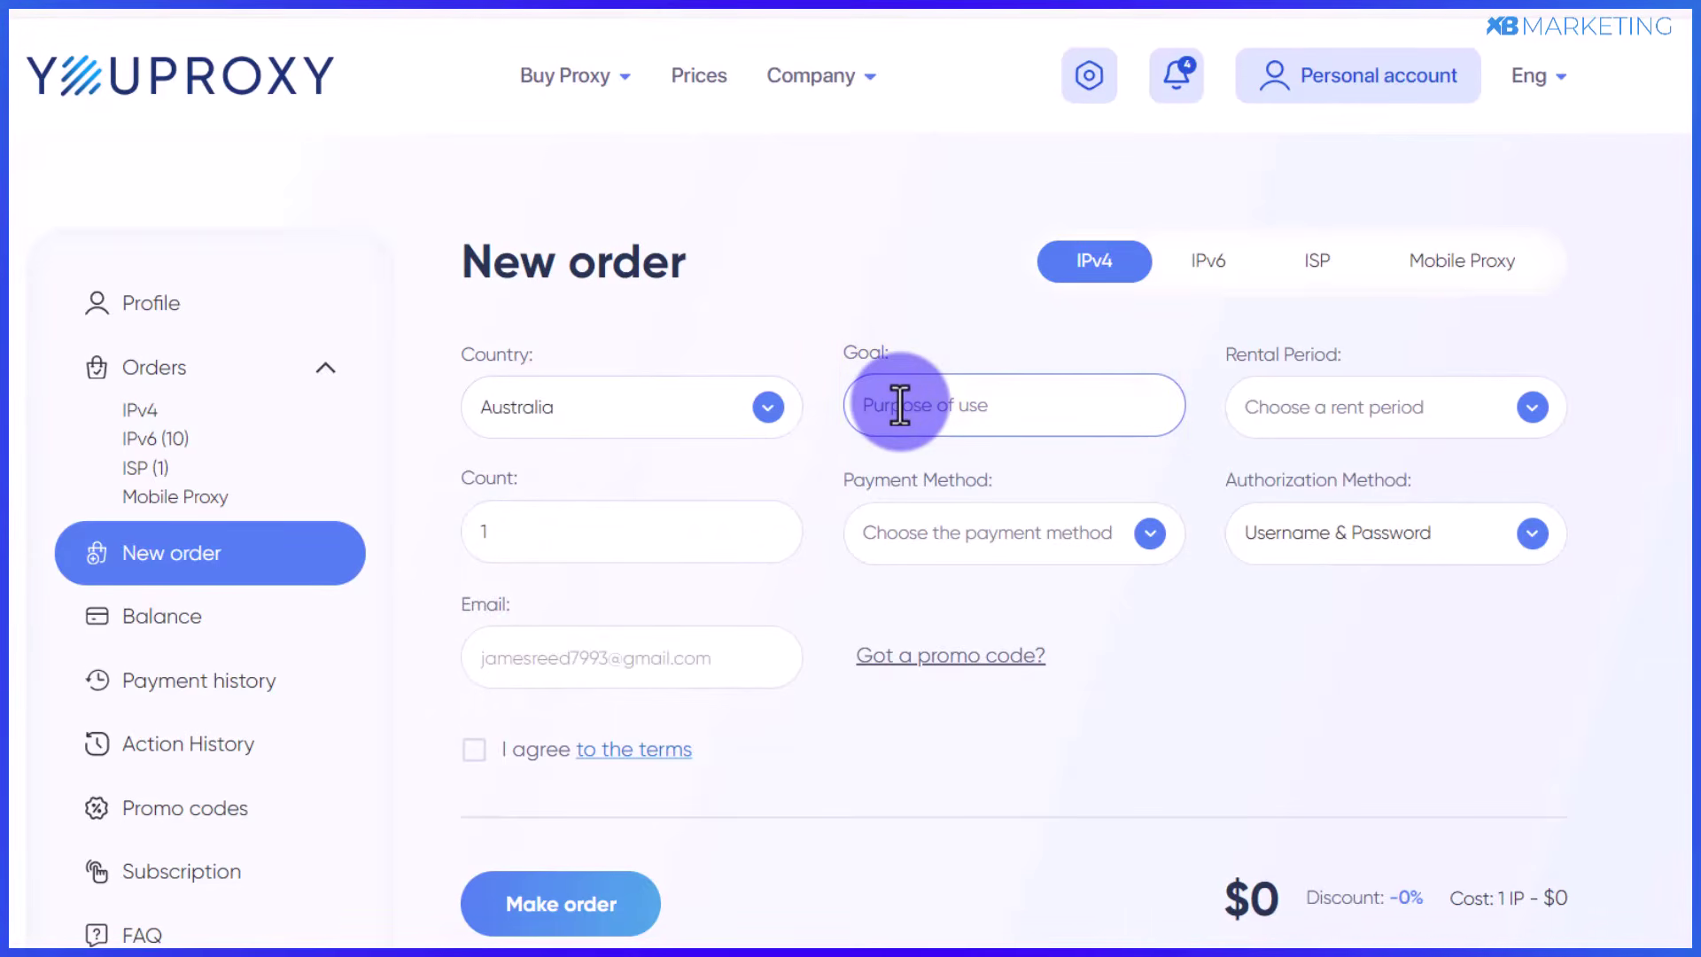
text(Goo)
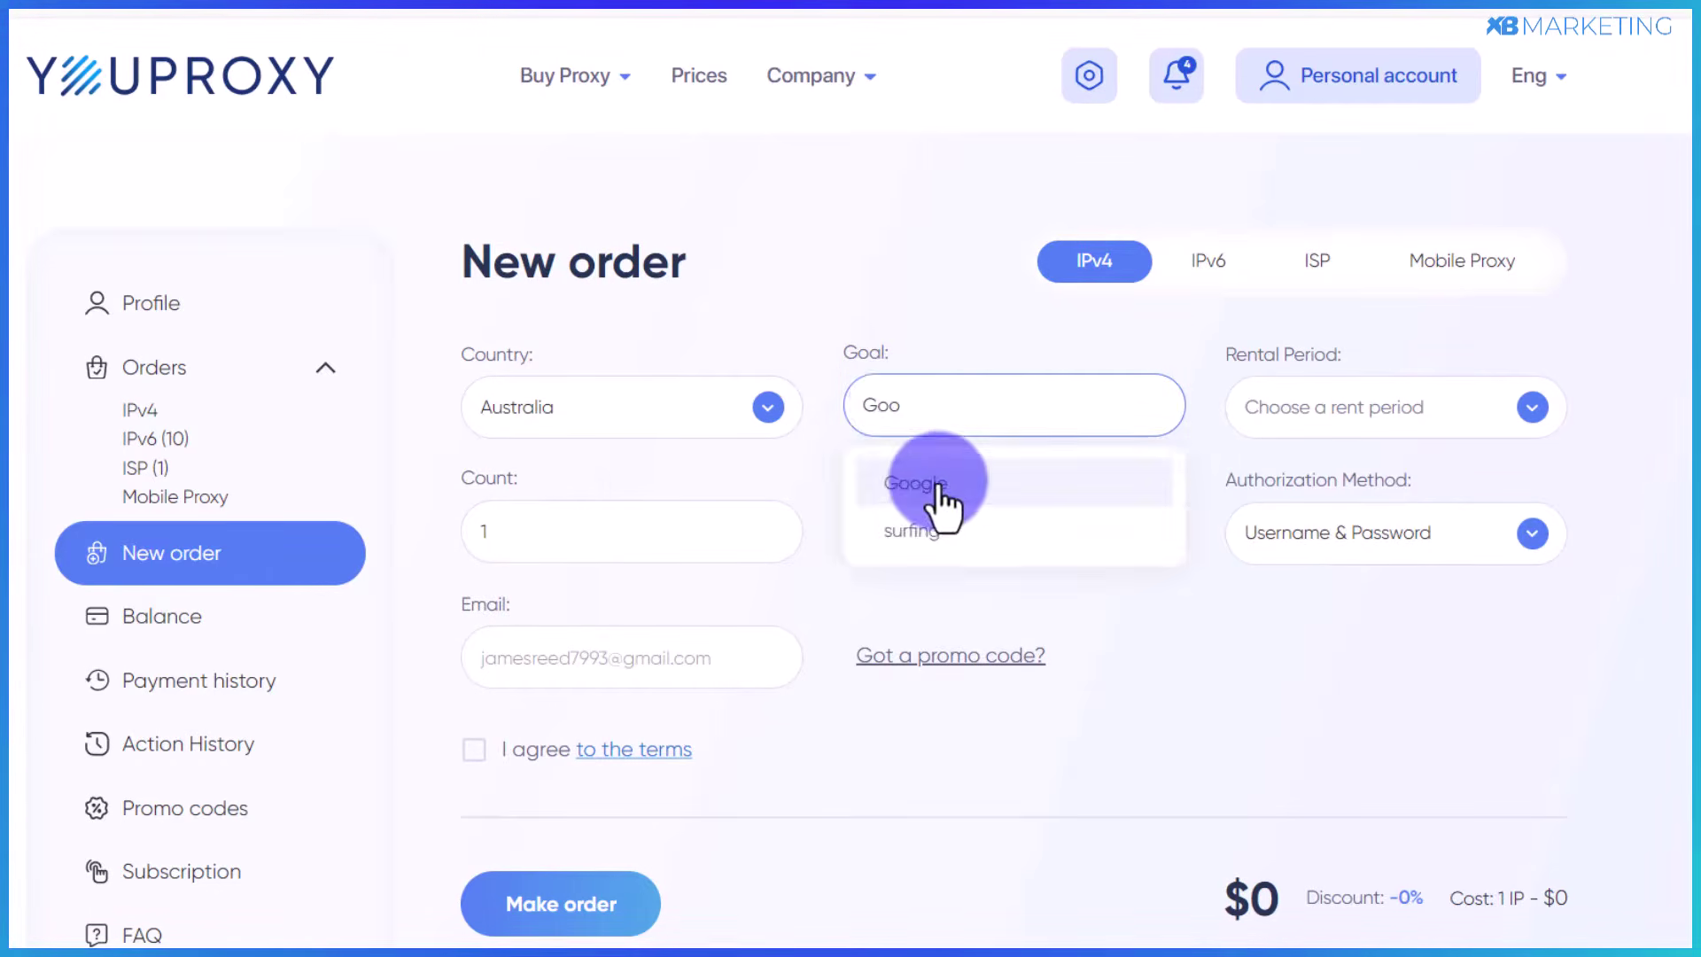
click(932, 484)
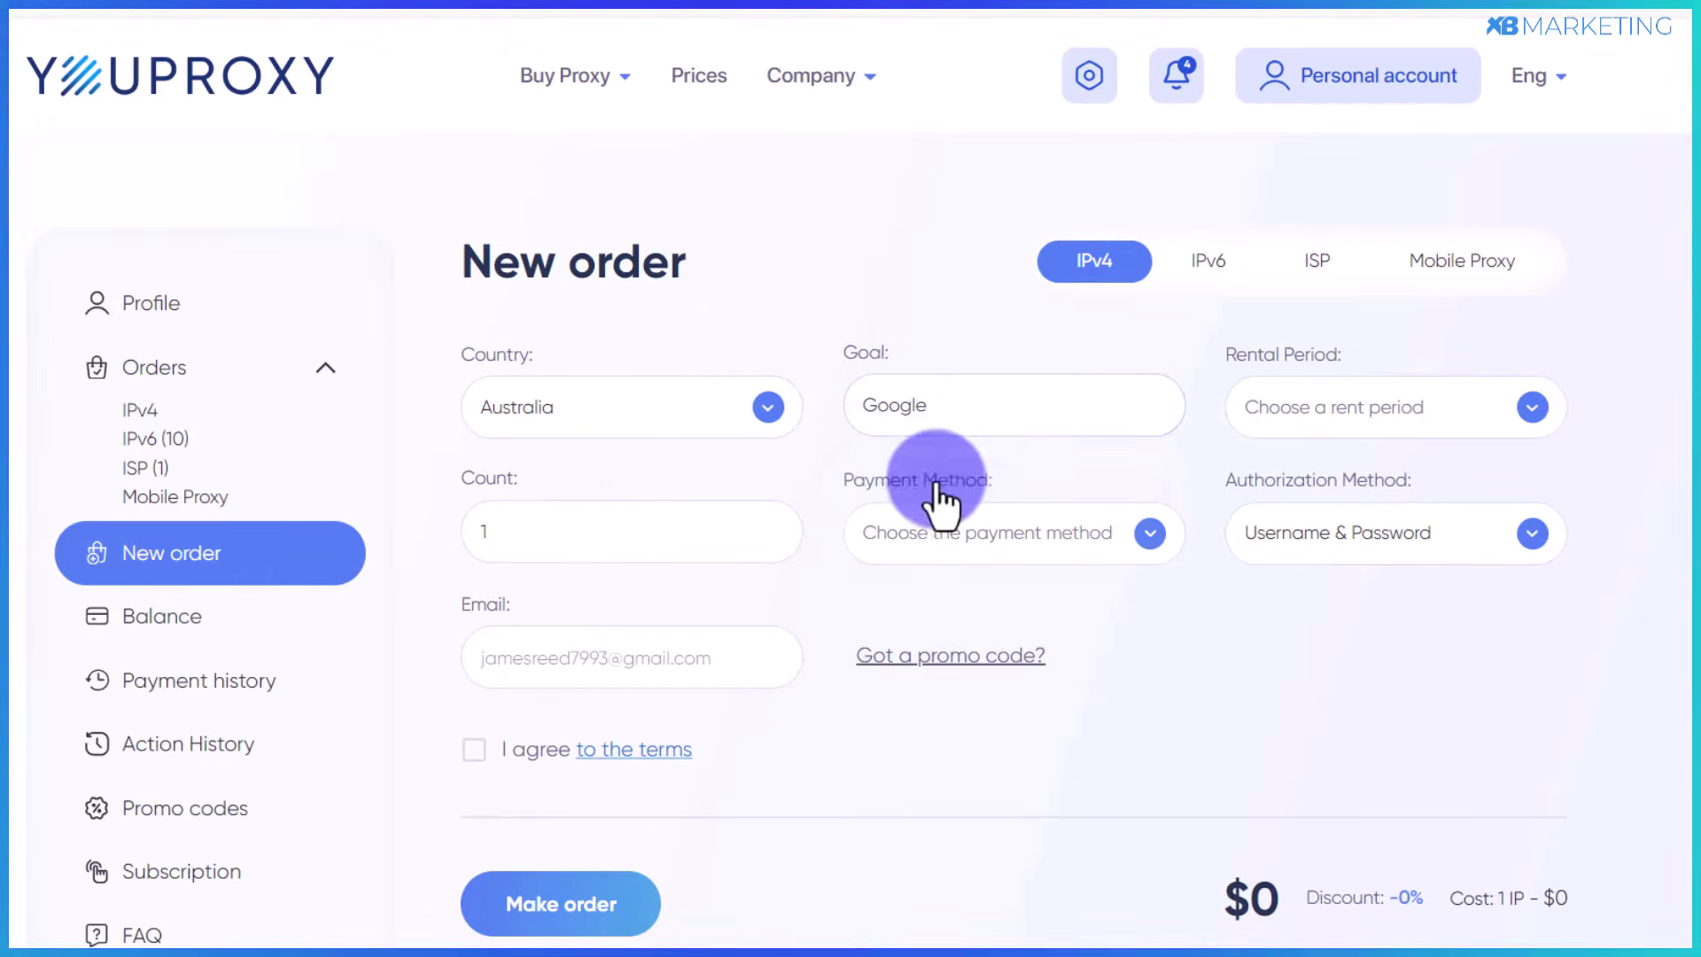
- Set the order's rental period to 1 week
click(1376, 412)
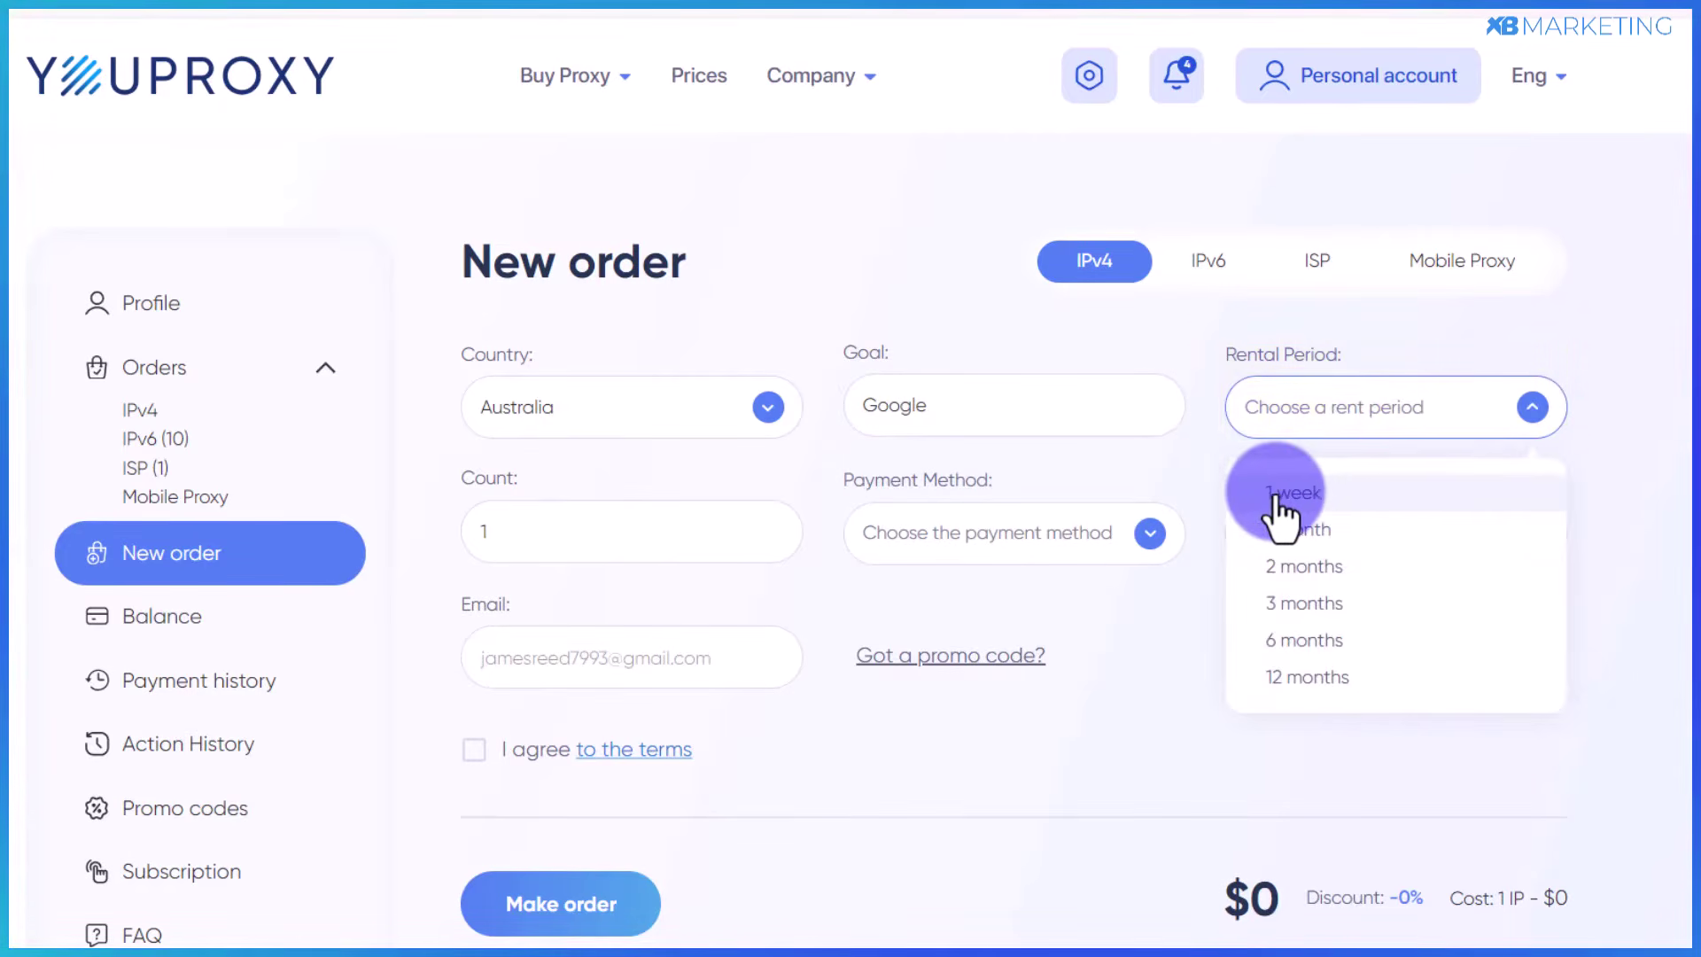
click(1302, 678)
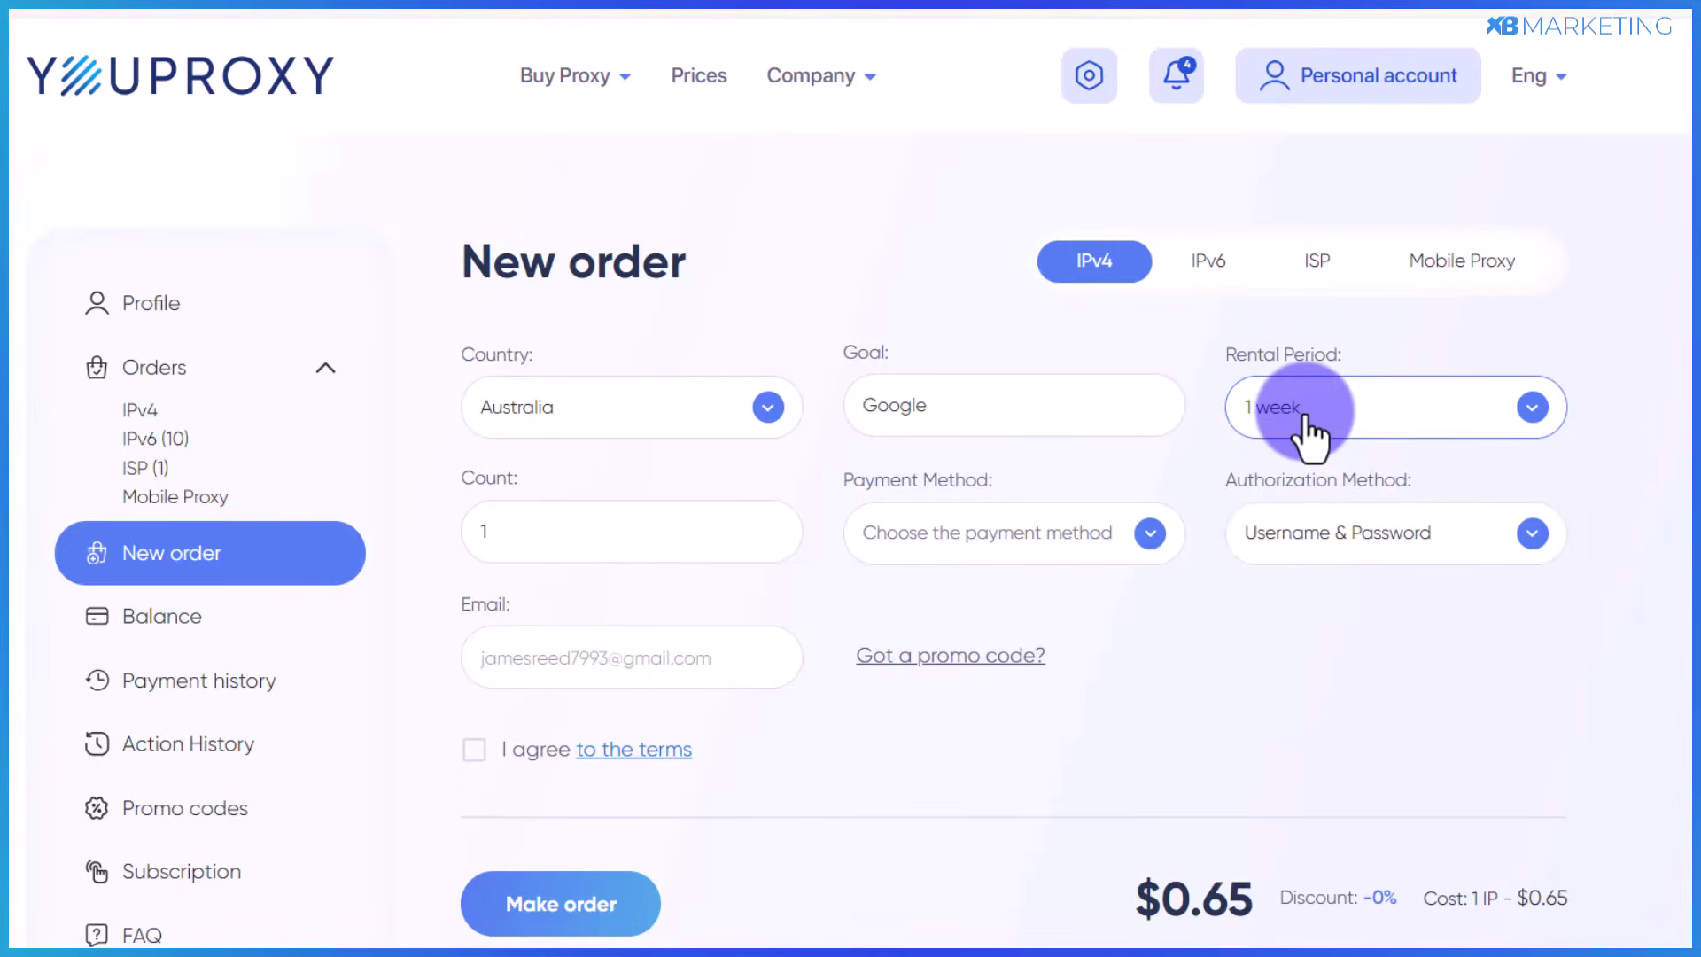
click(1305, 414)
click(1309, 496)
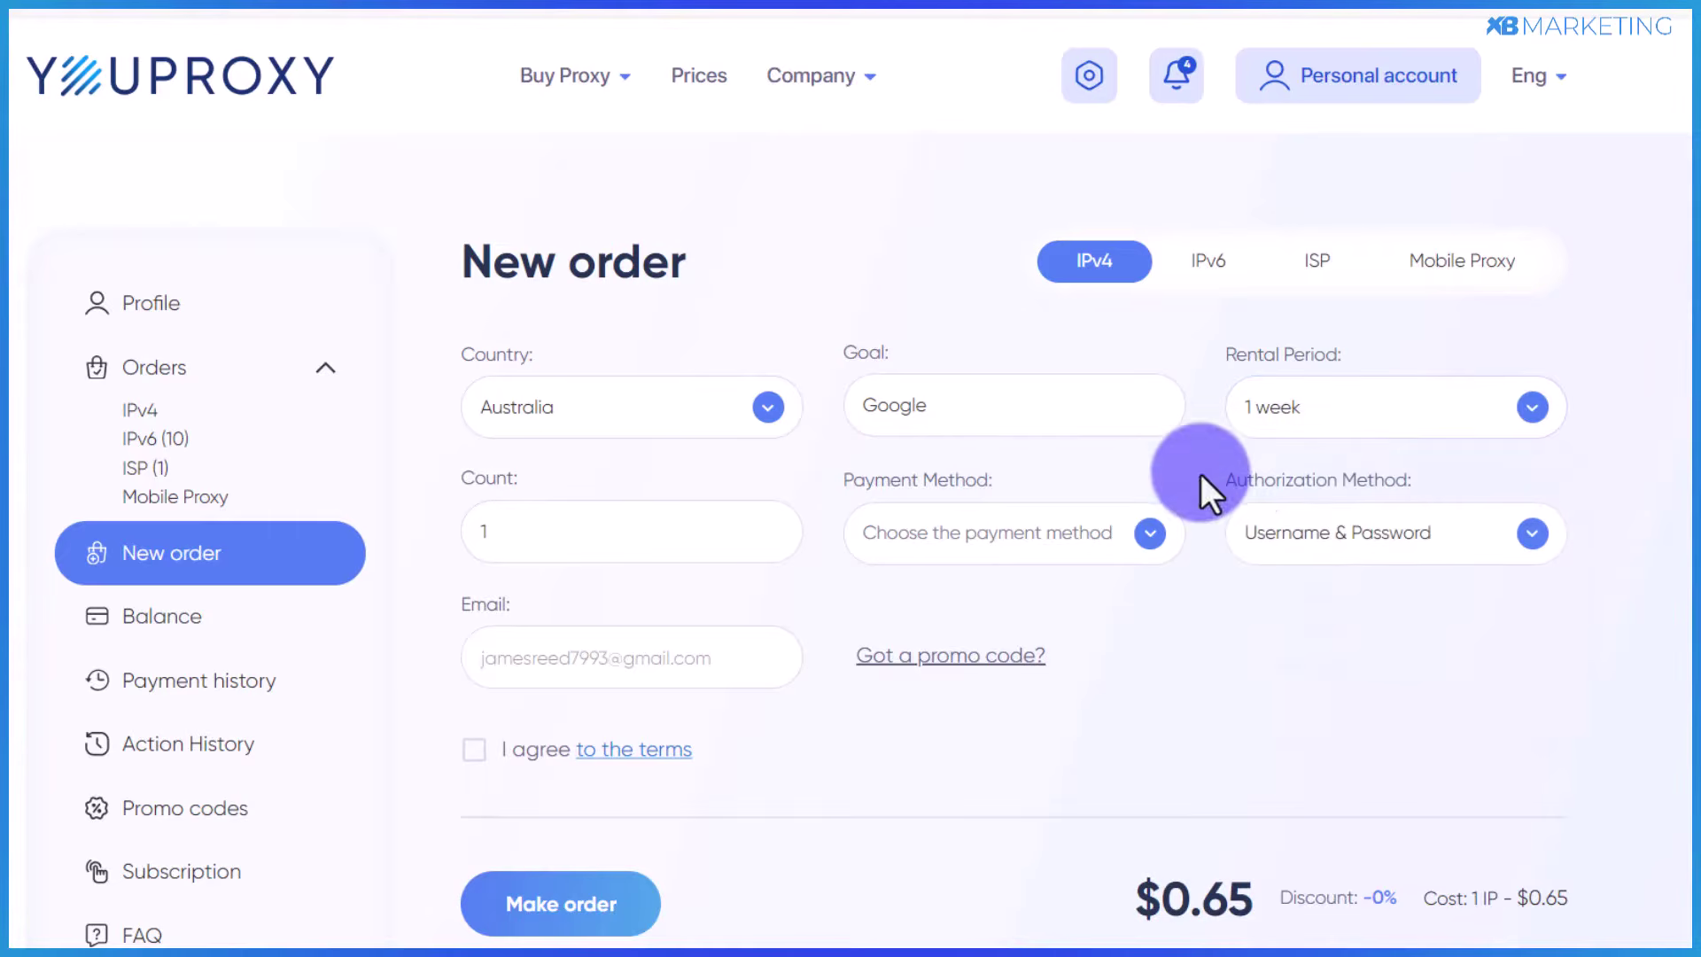
- Set the proxy count to 10 and open the list of payment methods for the order
click(626, 531)
text(0)
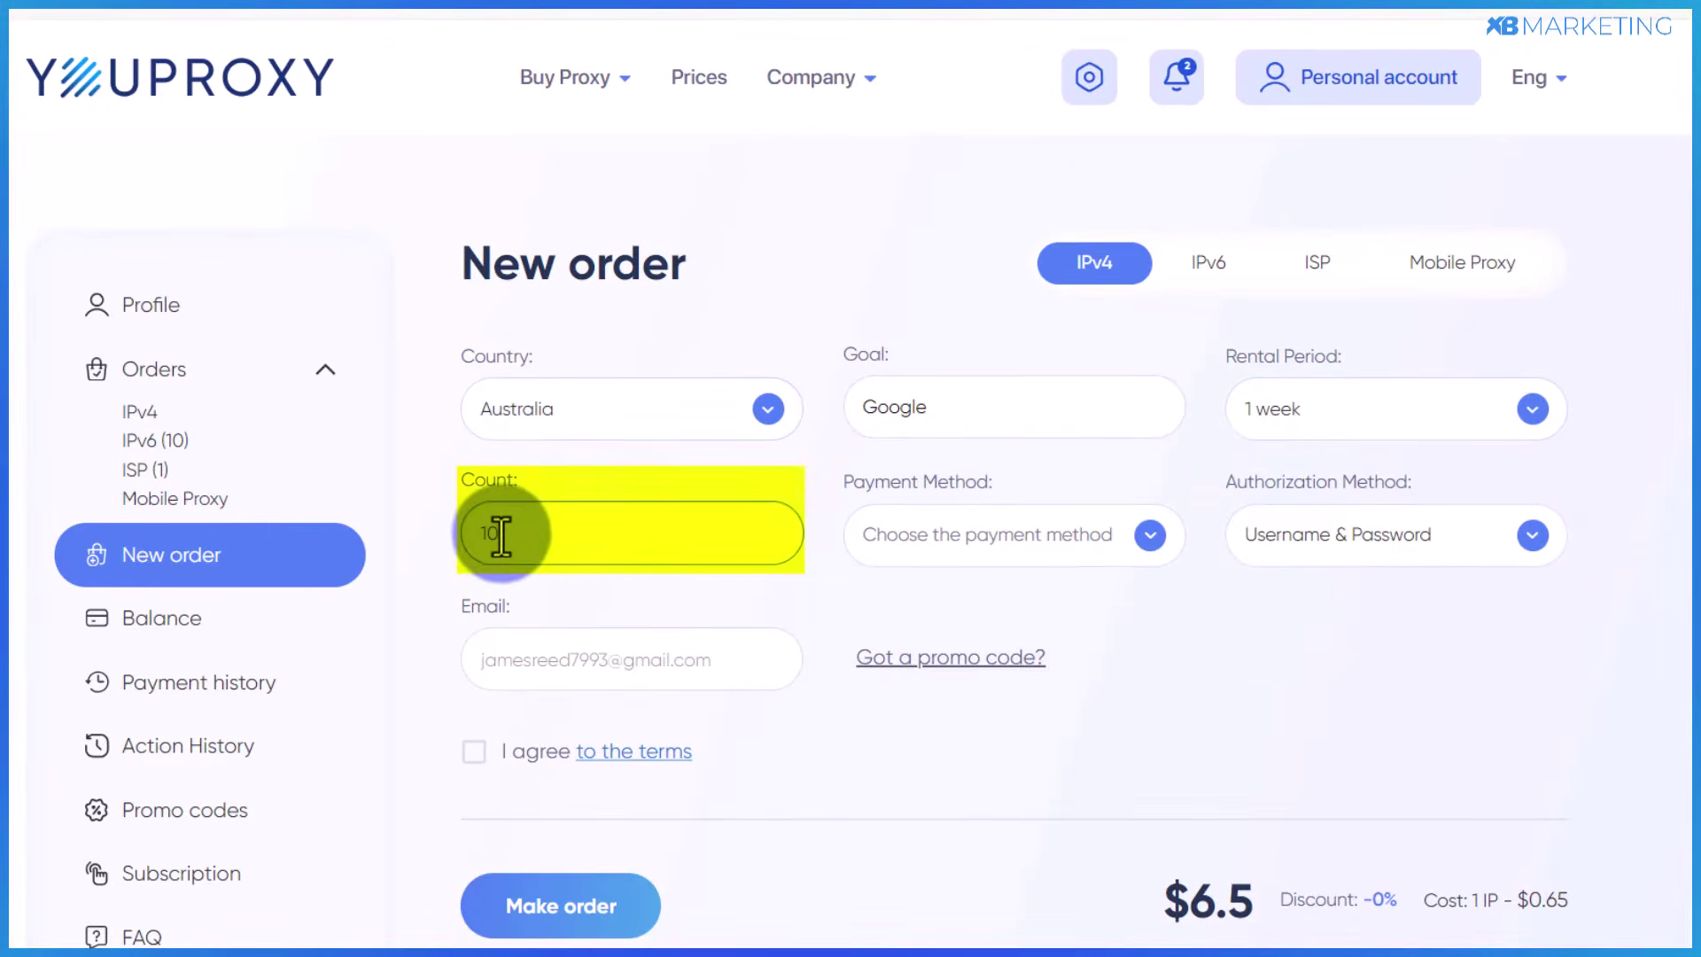
click(975, 535)
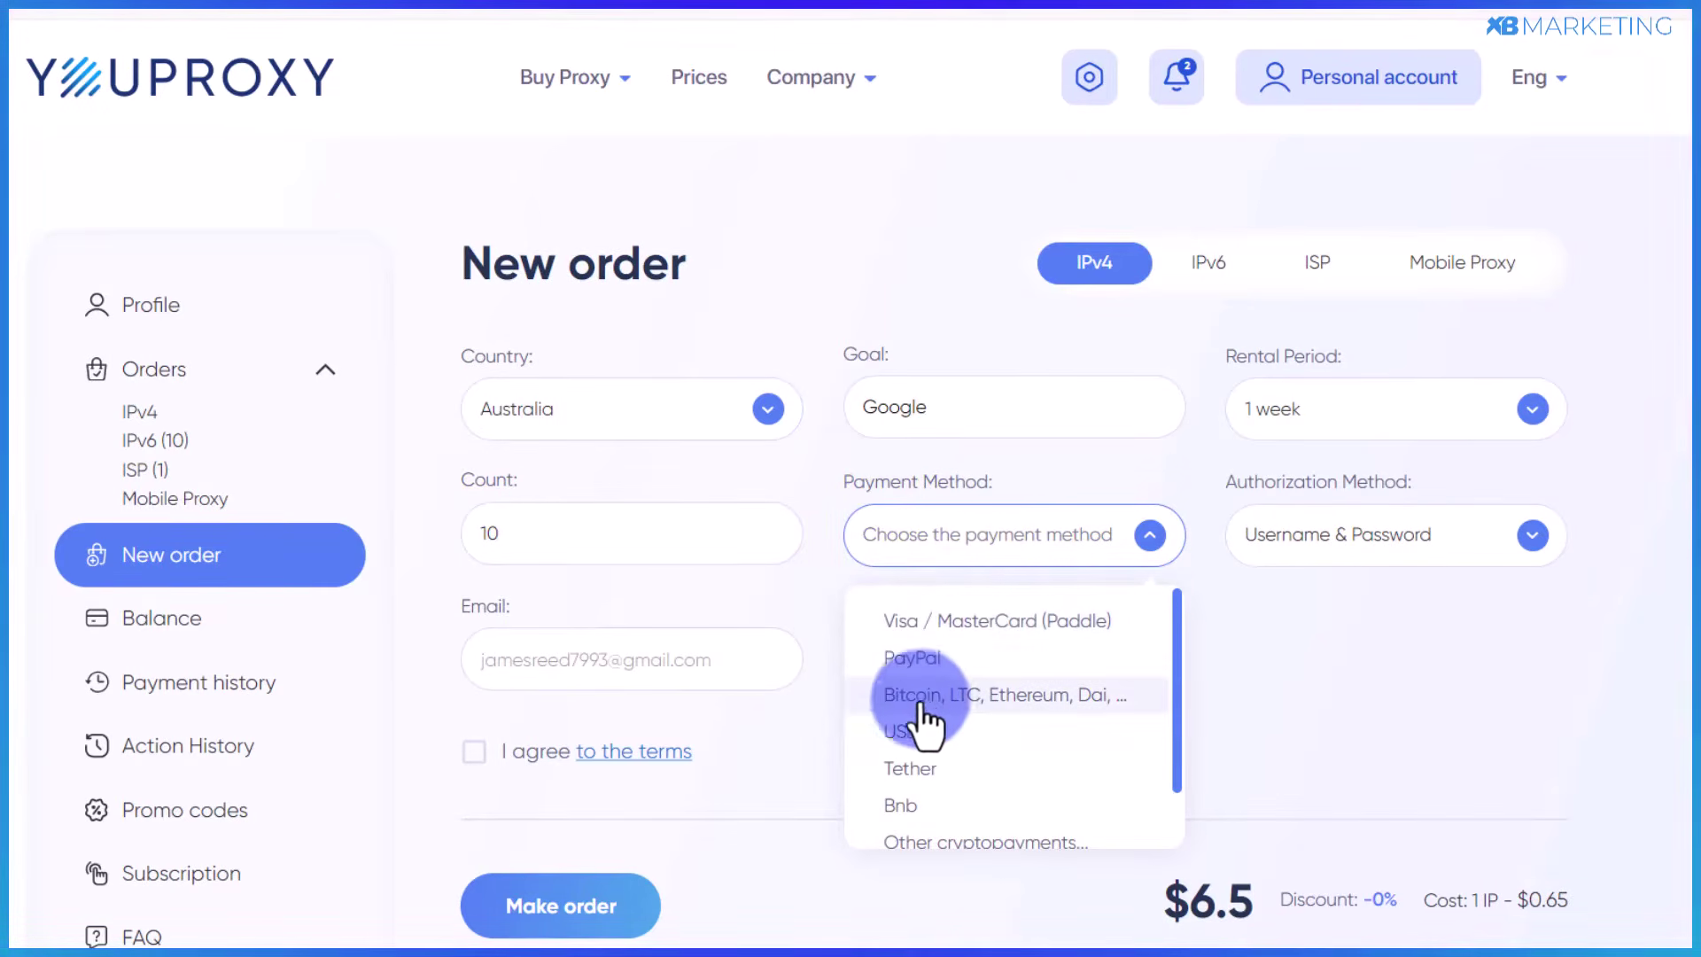
scroll(915, 786, down, 1)
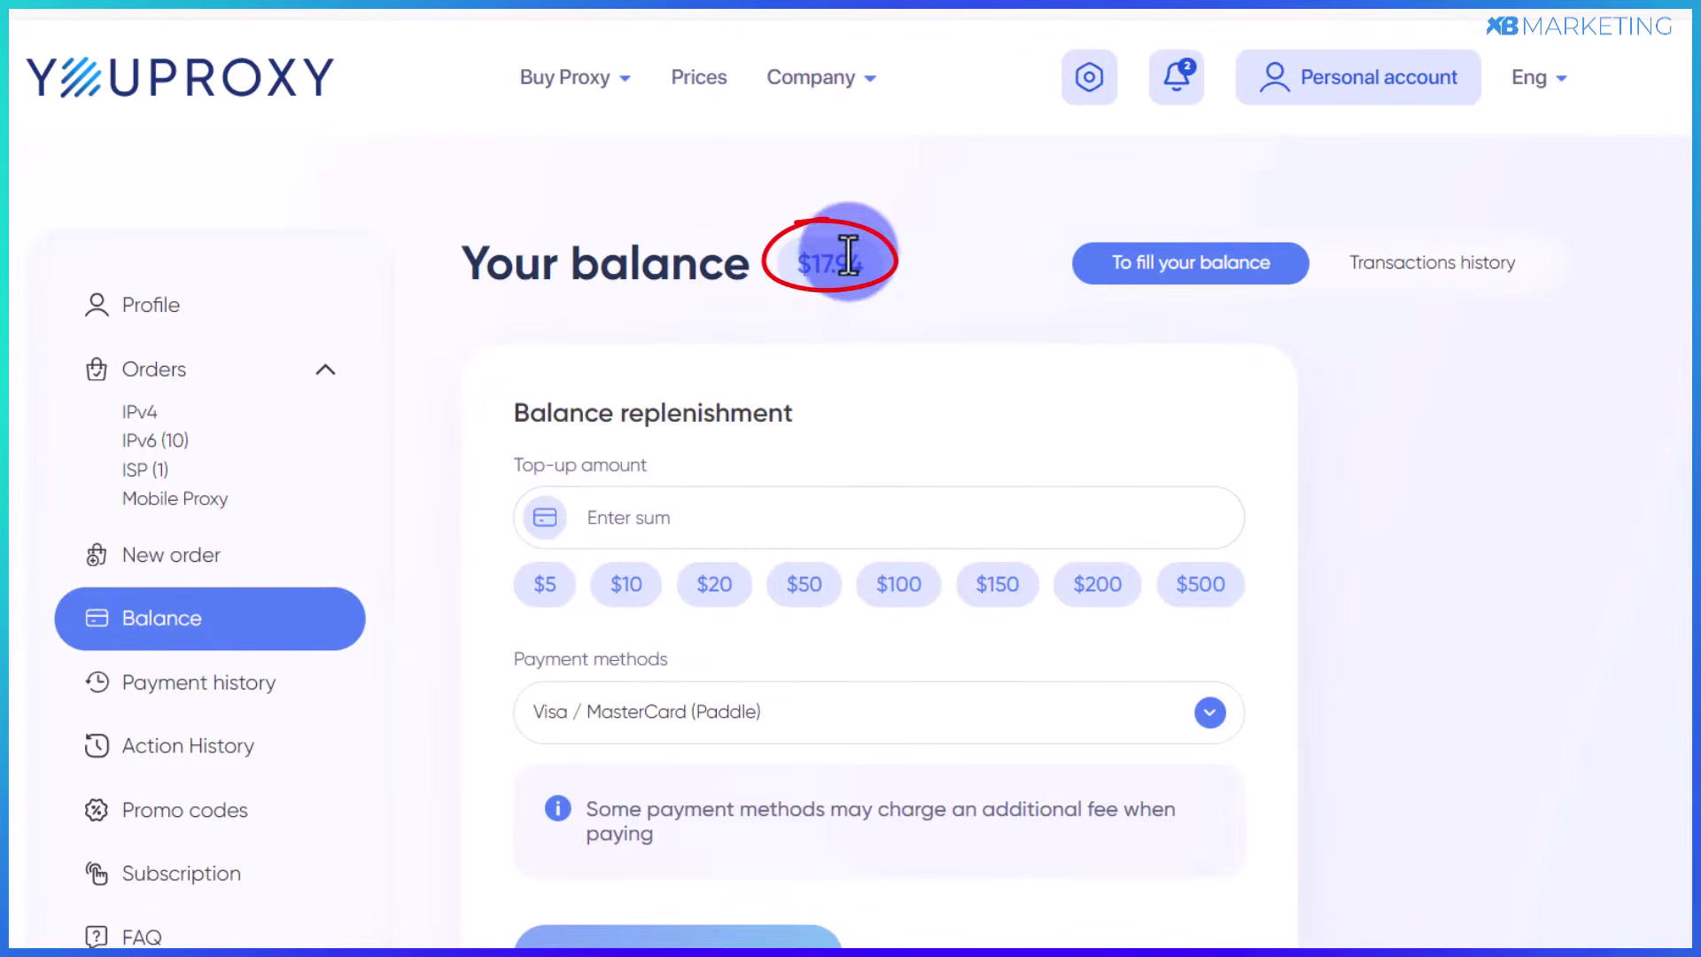
- Enter a top-up amount of 60 for the account balance and keep Visa / MasterCard (Paddle) as its payment method
click(634, 517)
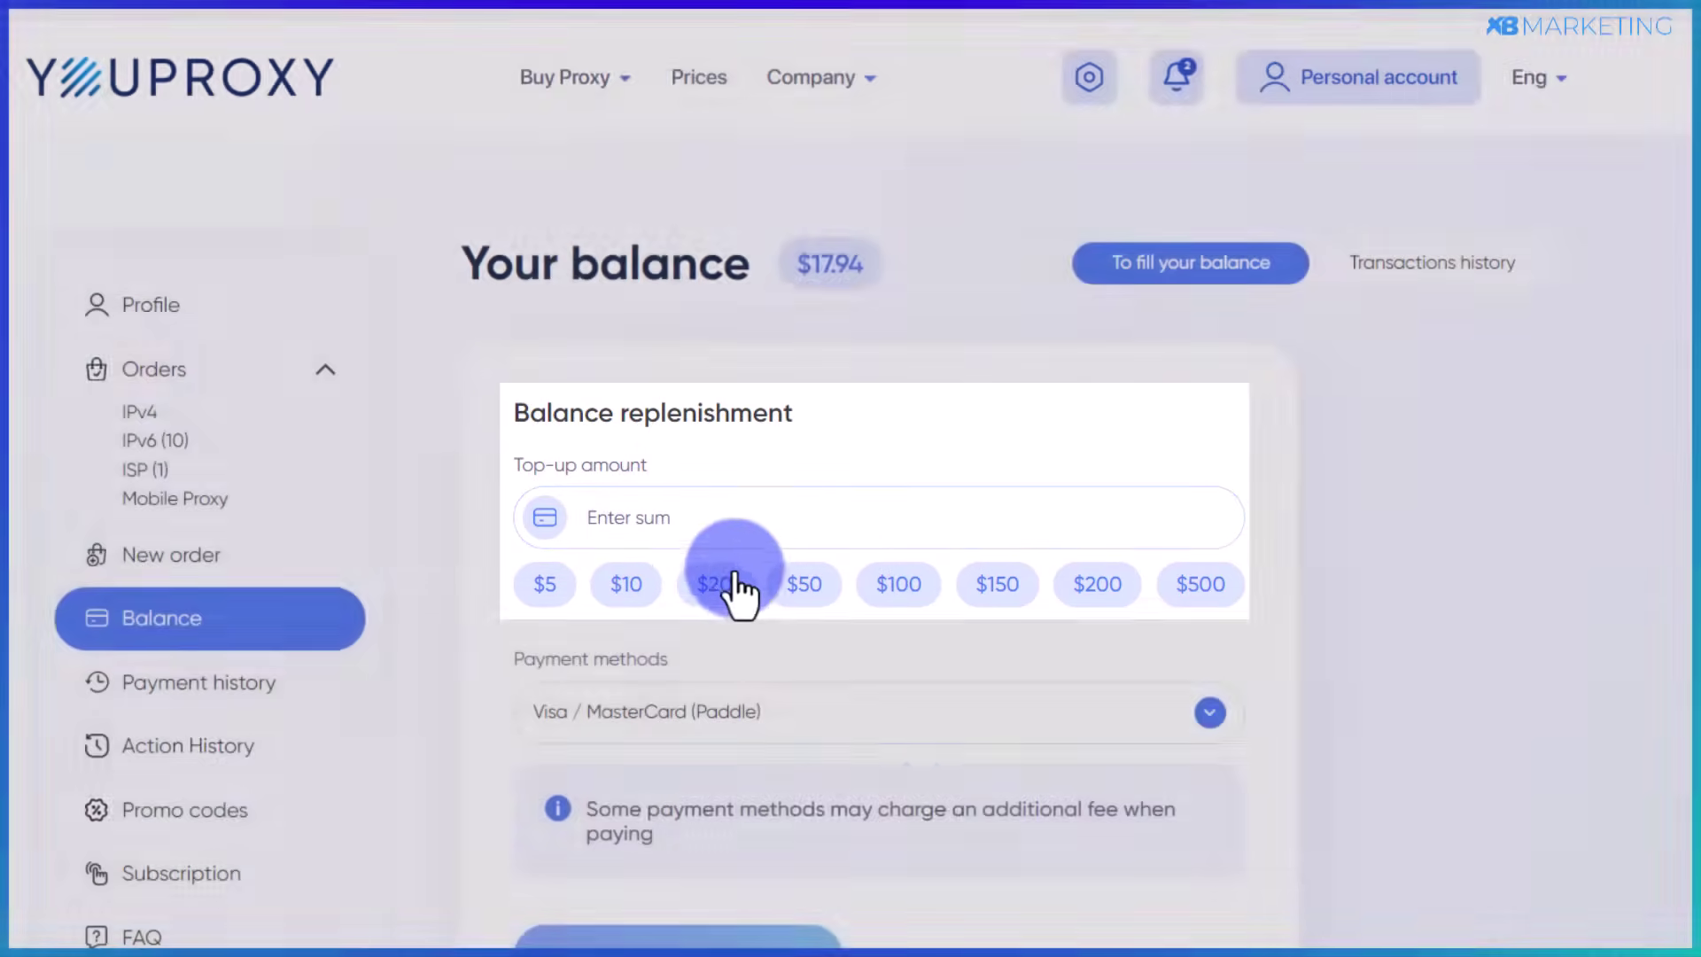
click(709, 524)
text(60)
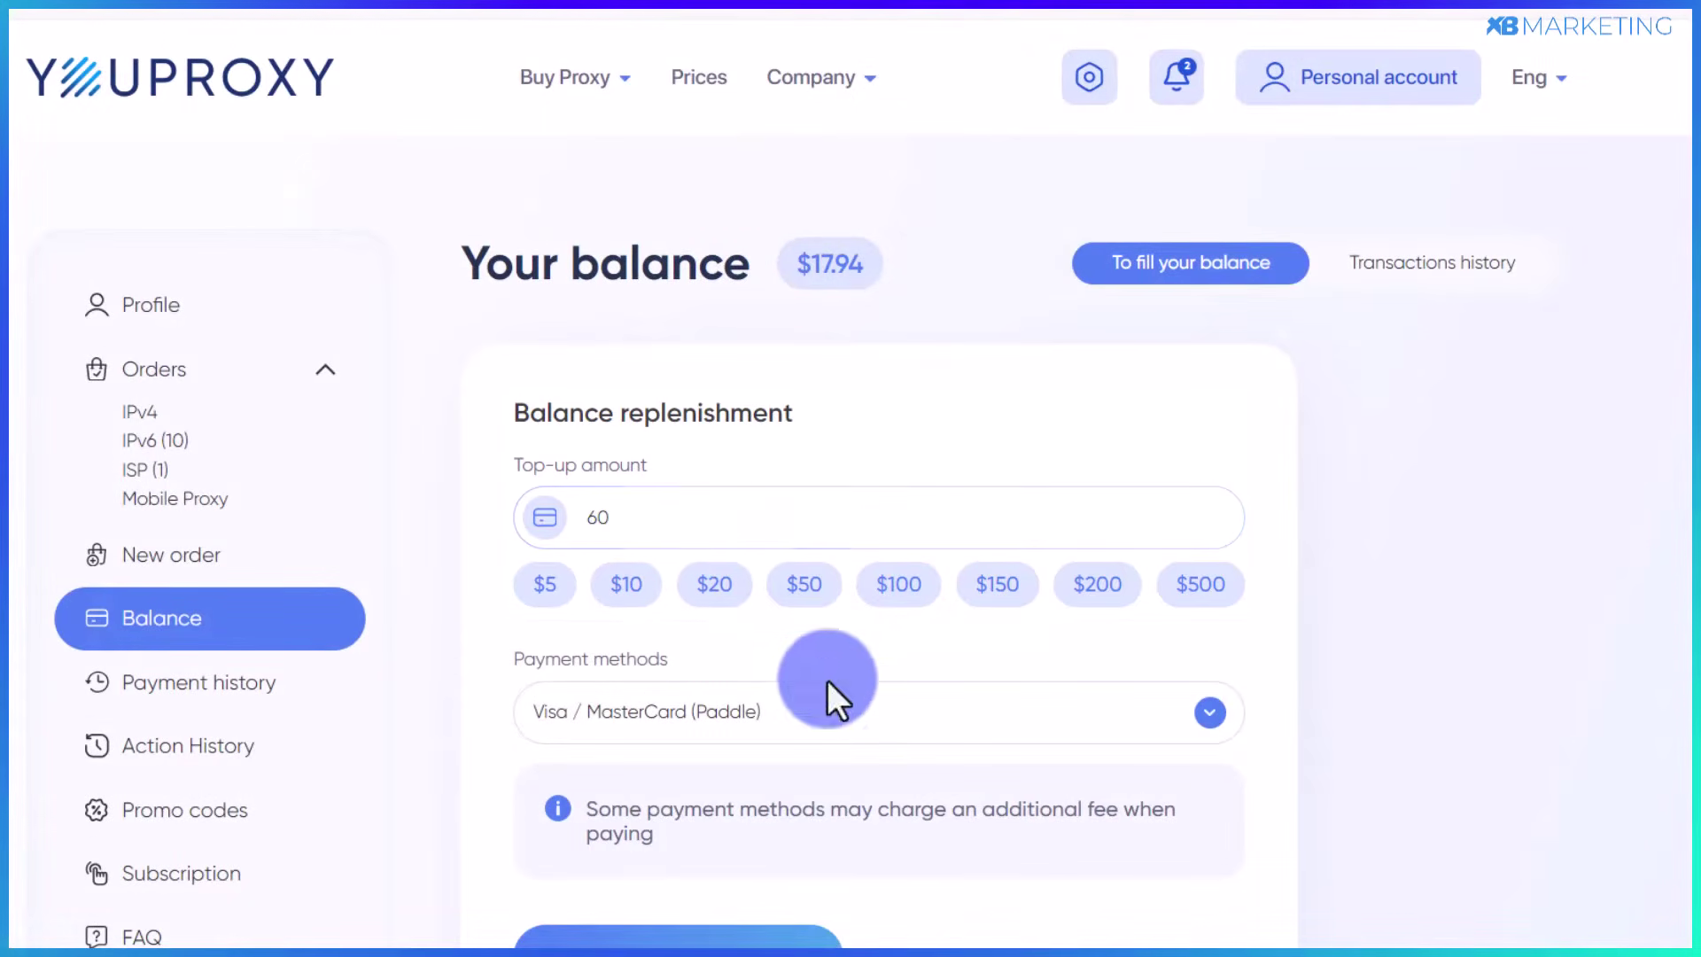
click(908, 704)
scroll(881, 683, down, 3)
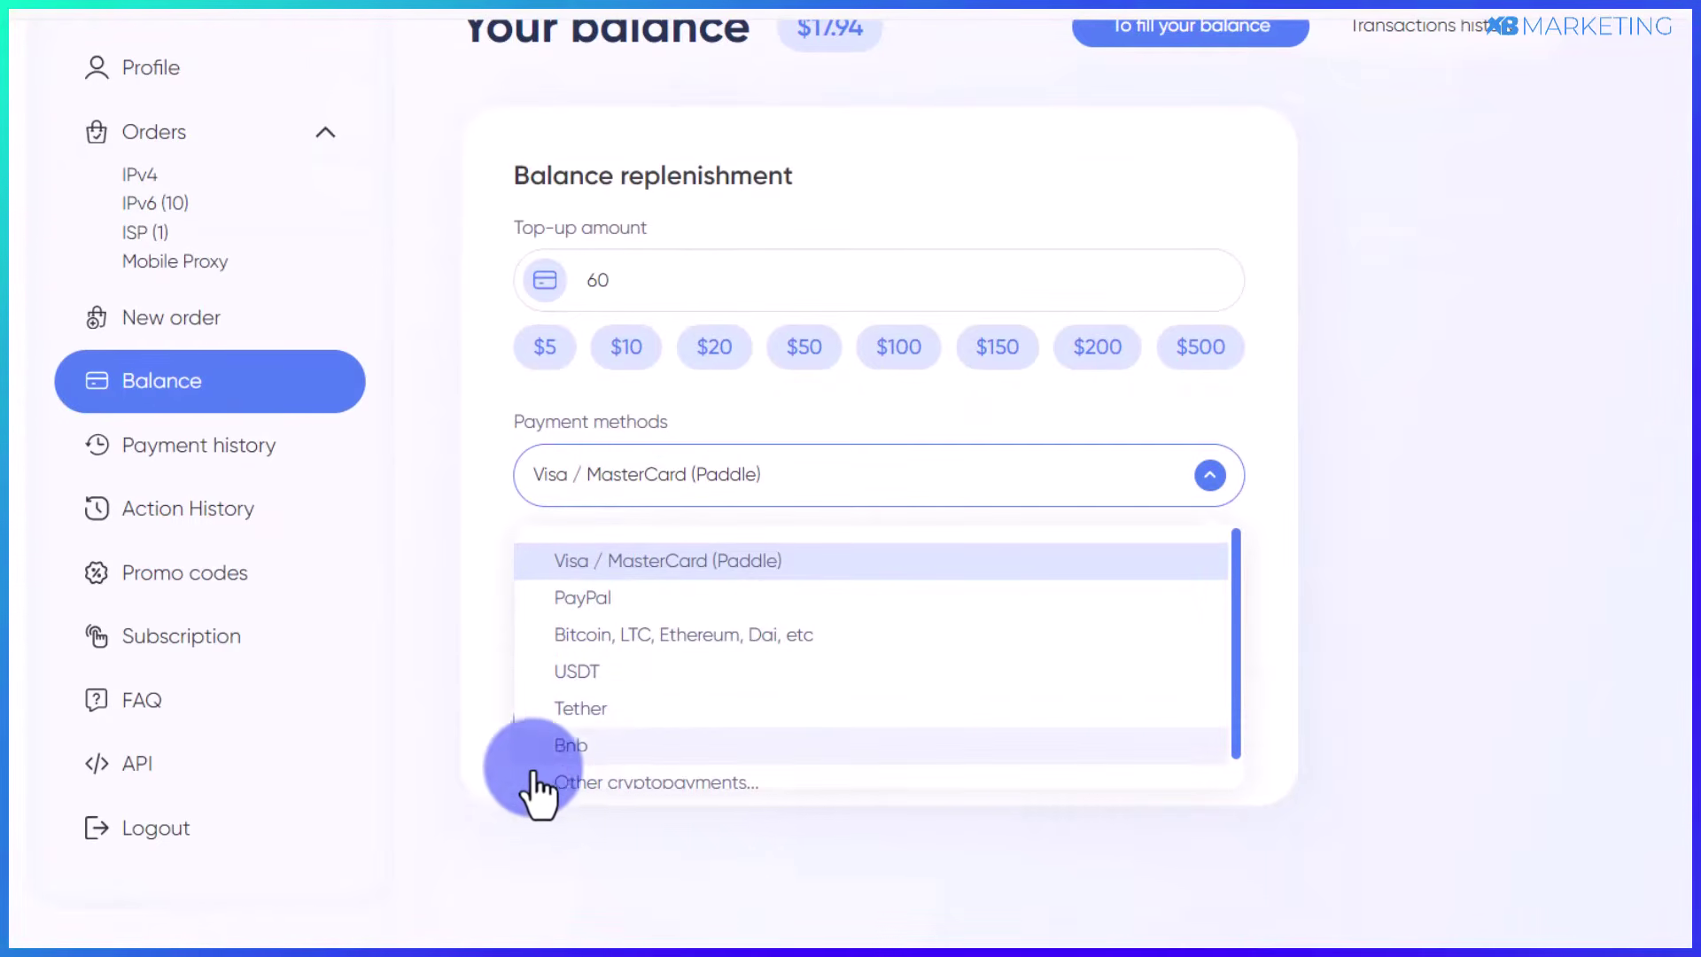
click(486, 653)
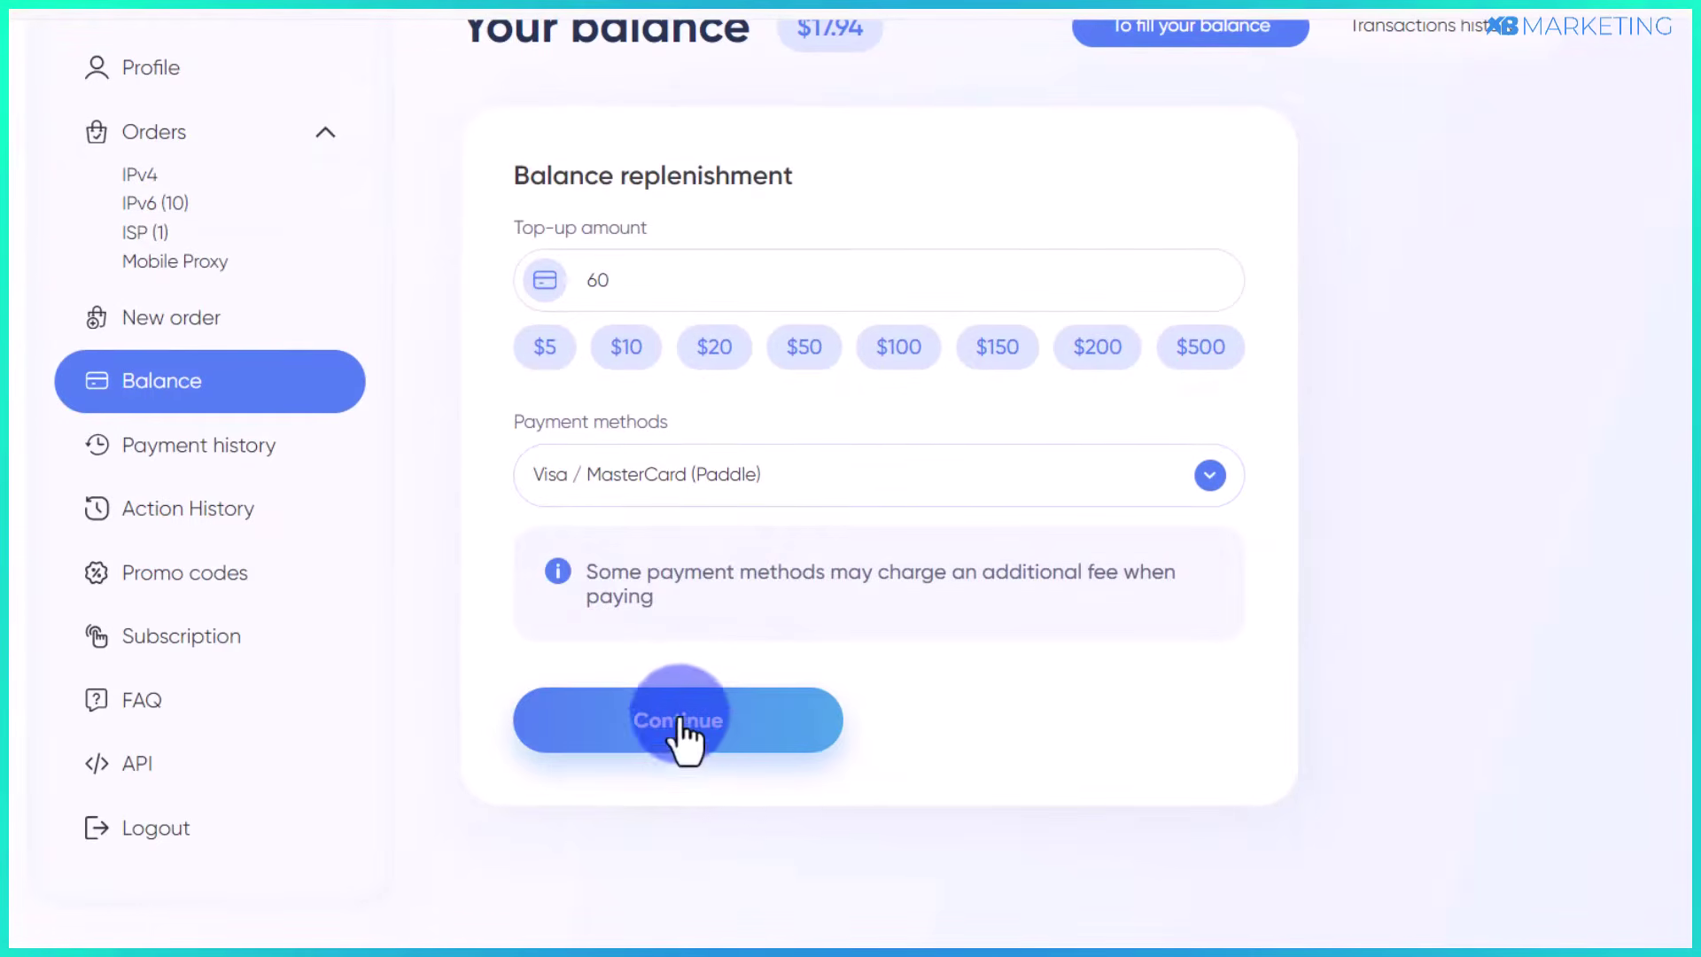
scroll(682, 722, up, 1)
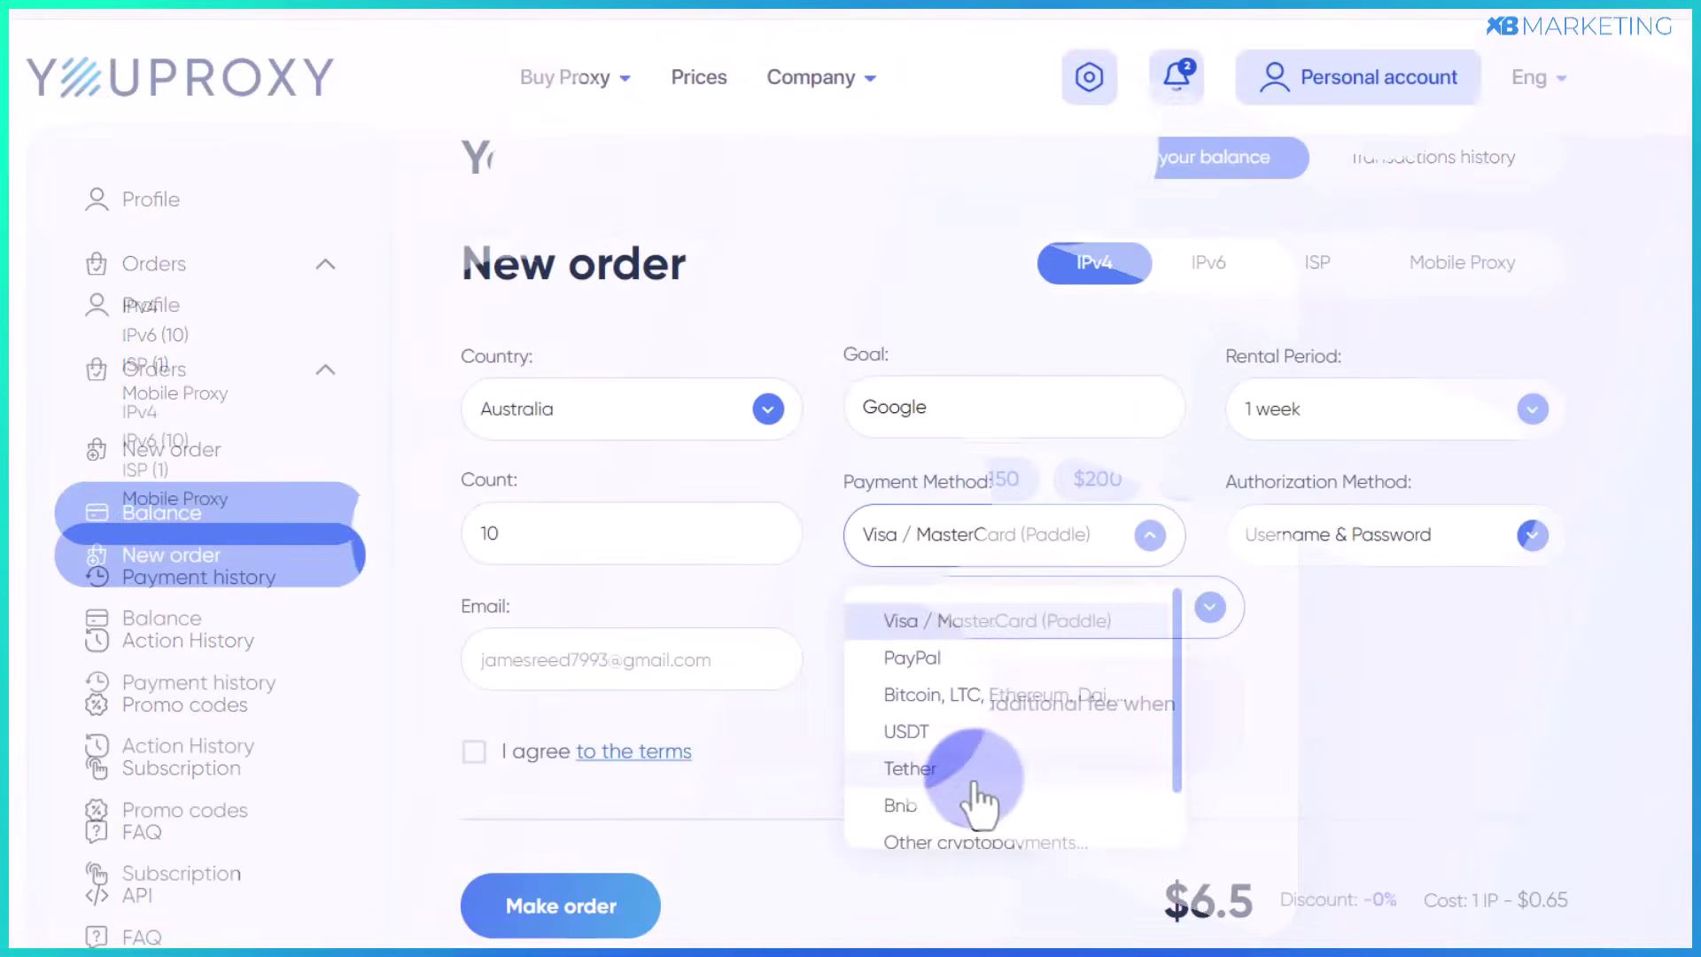
- Choose the account balance as the new order's payment method and keep Username & Password as the authorization method
click(954, 828)
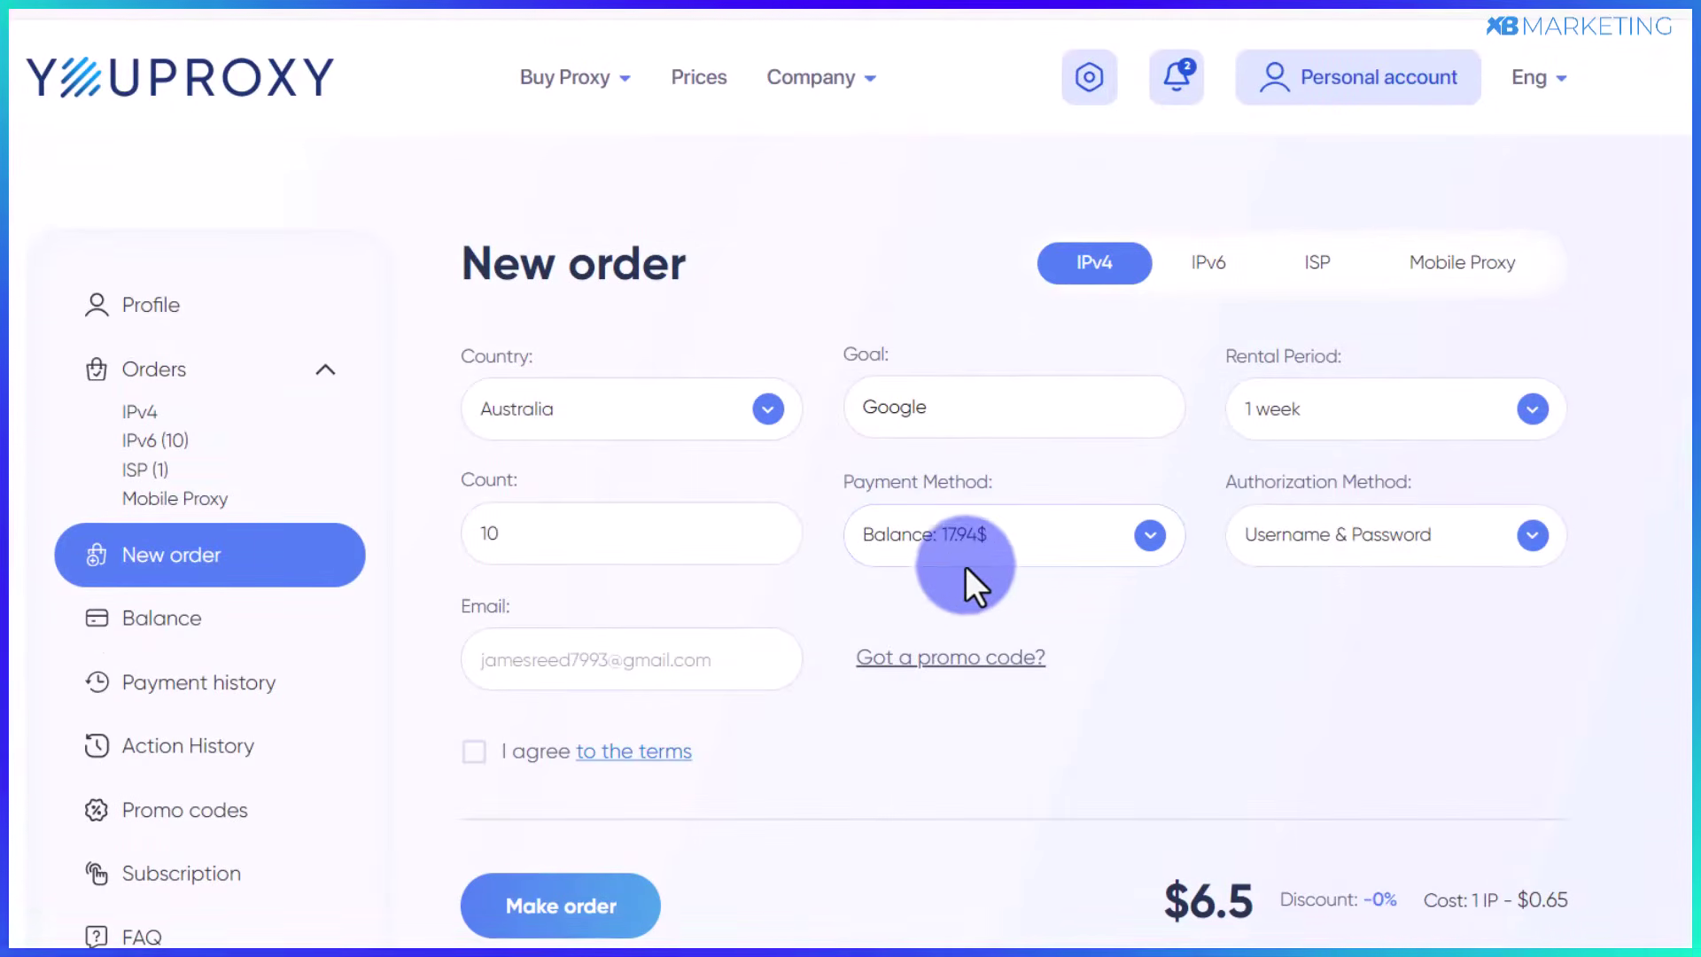
click(1365, 537)
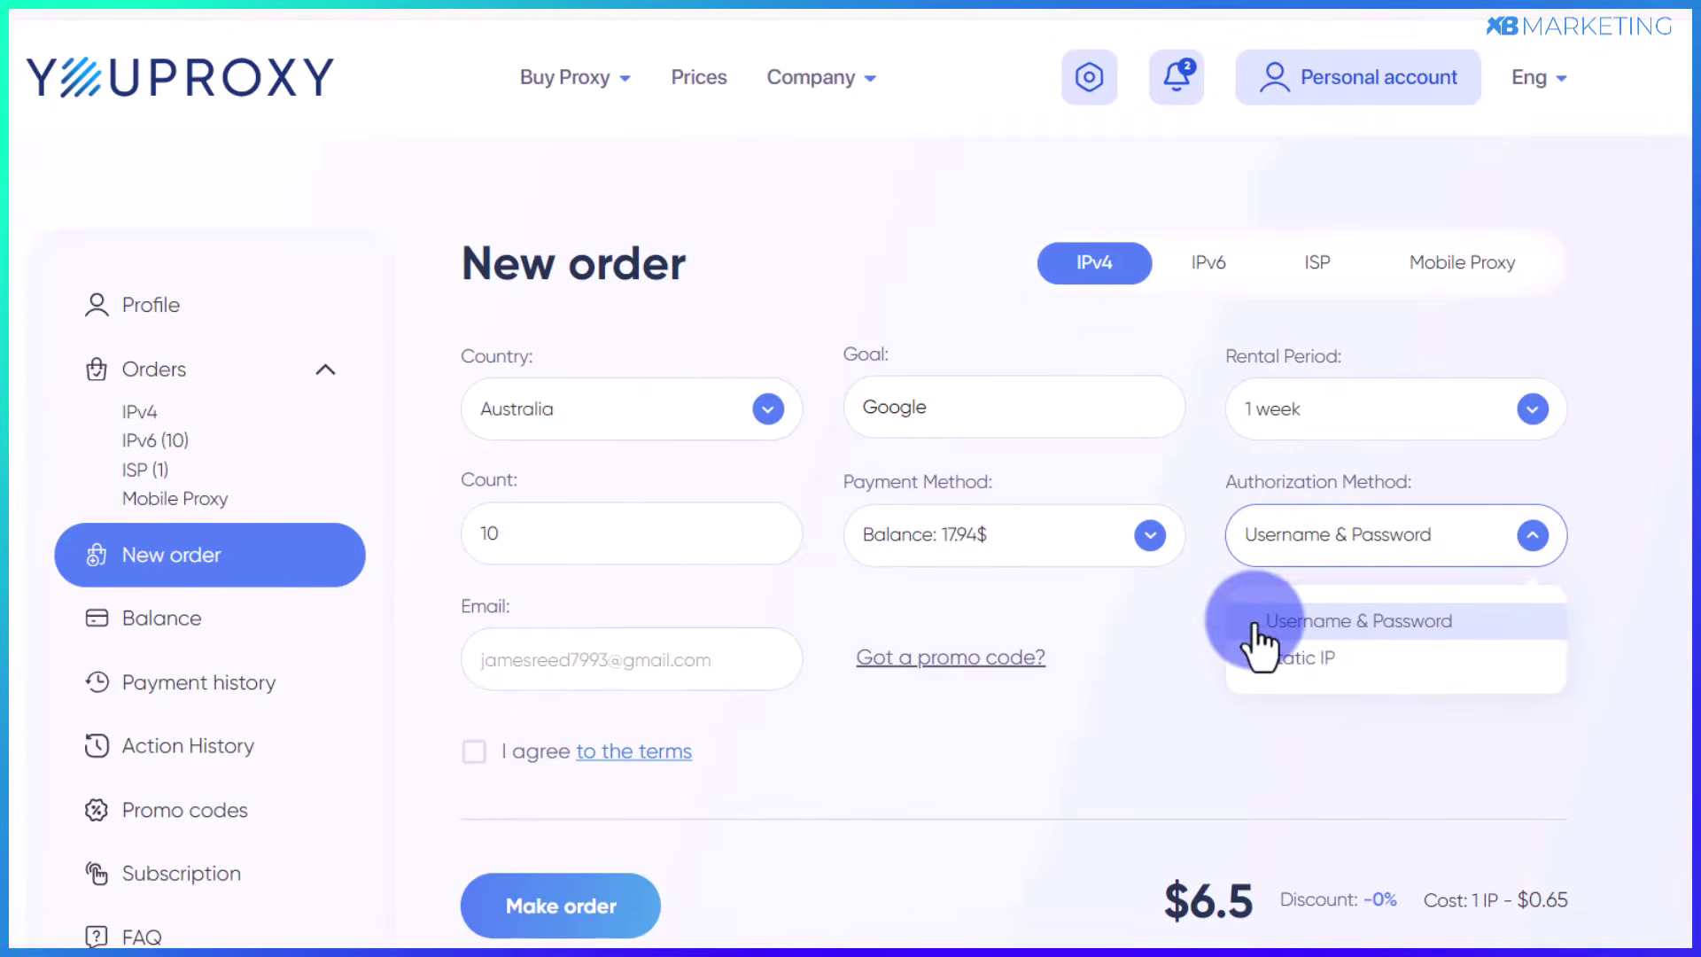
click(1174, 609)
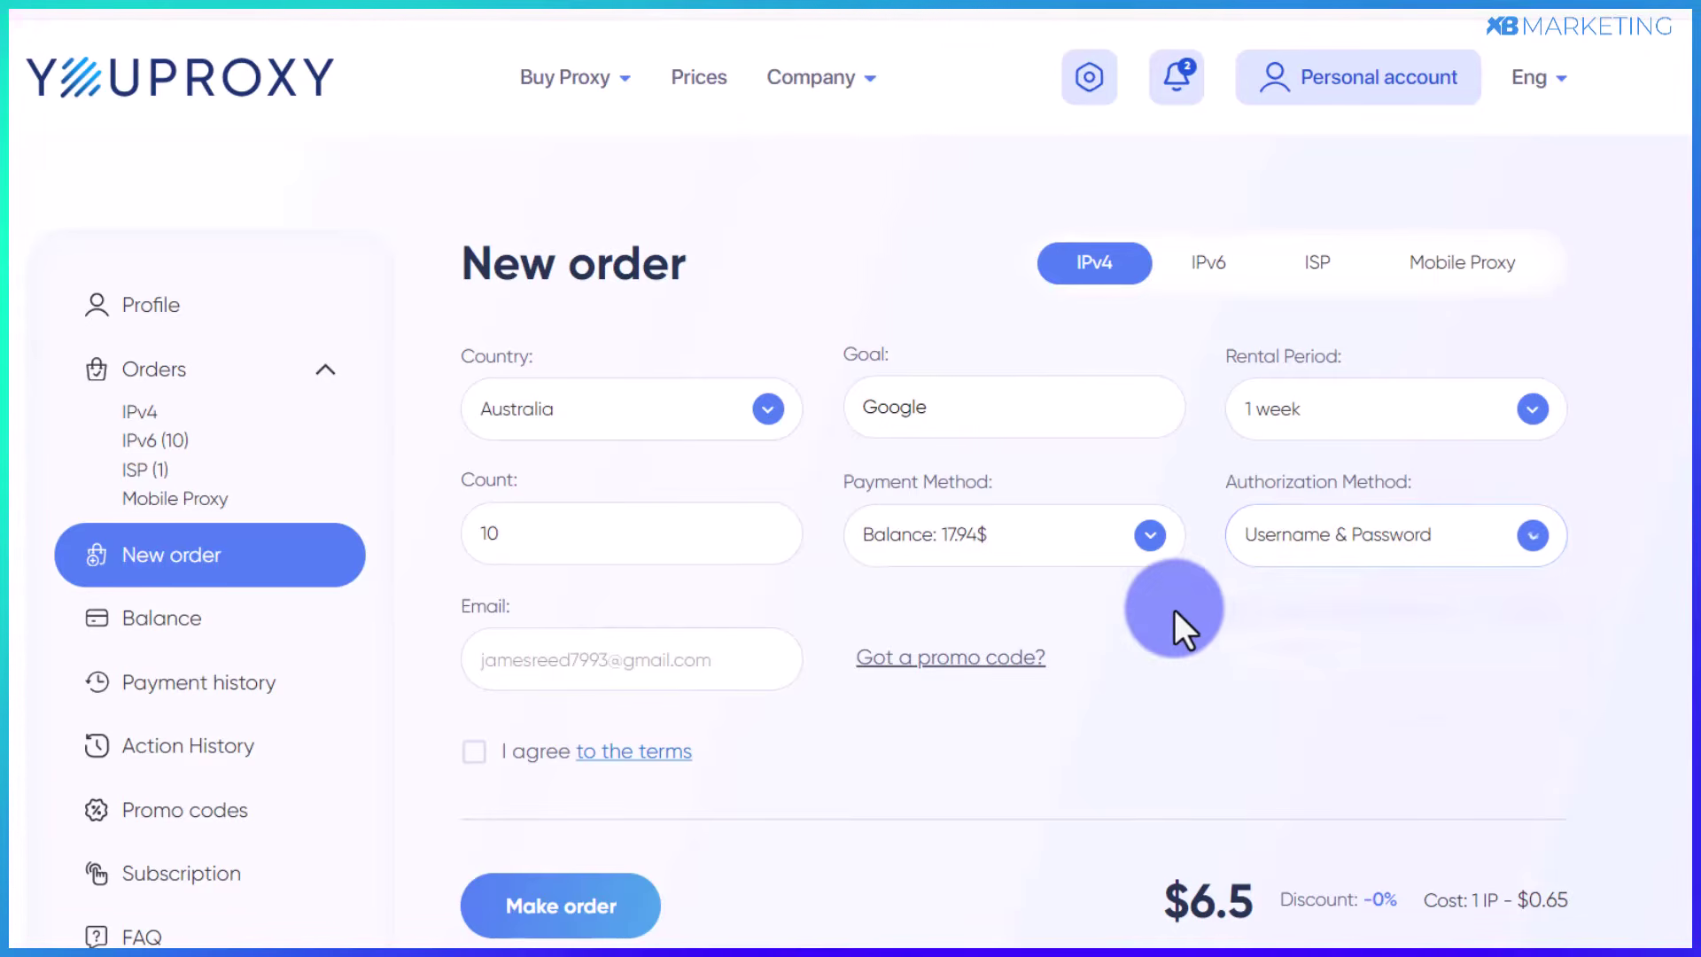
- Apply the promo code xbmarketing to the new order and place it
click(965, 675)
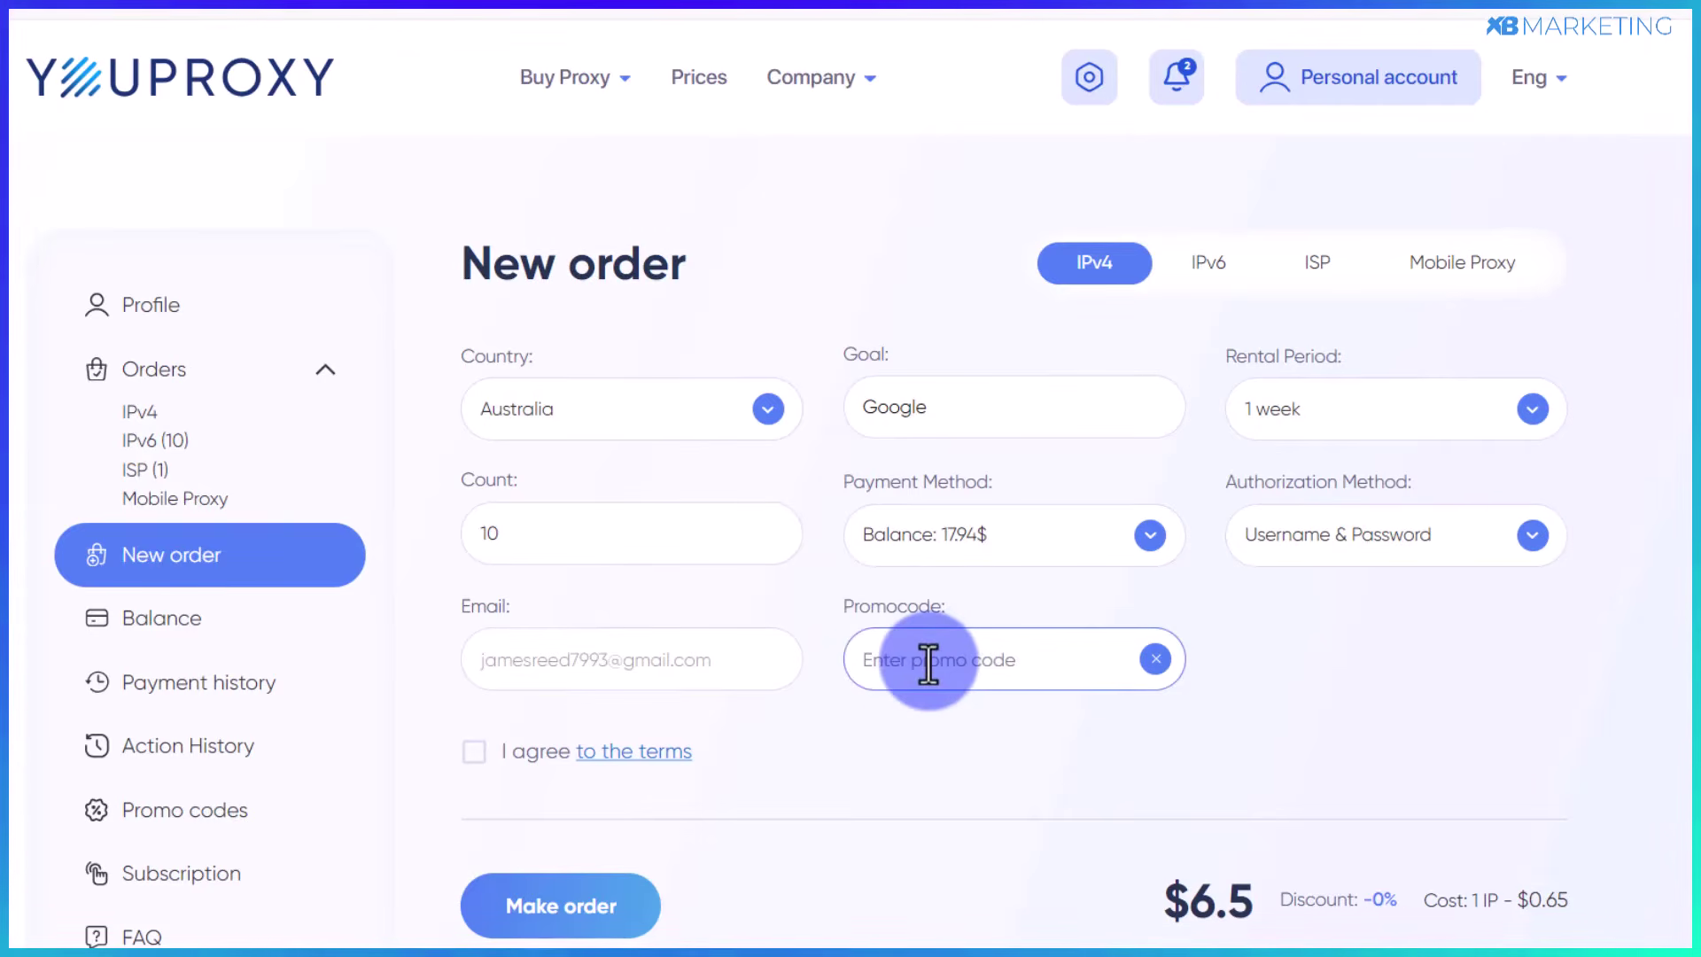
text(xbmarket)
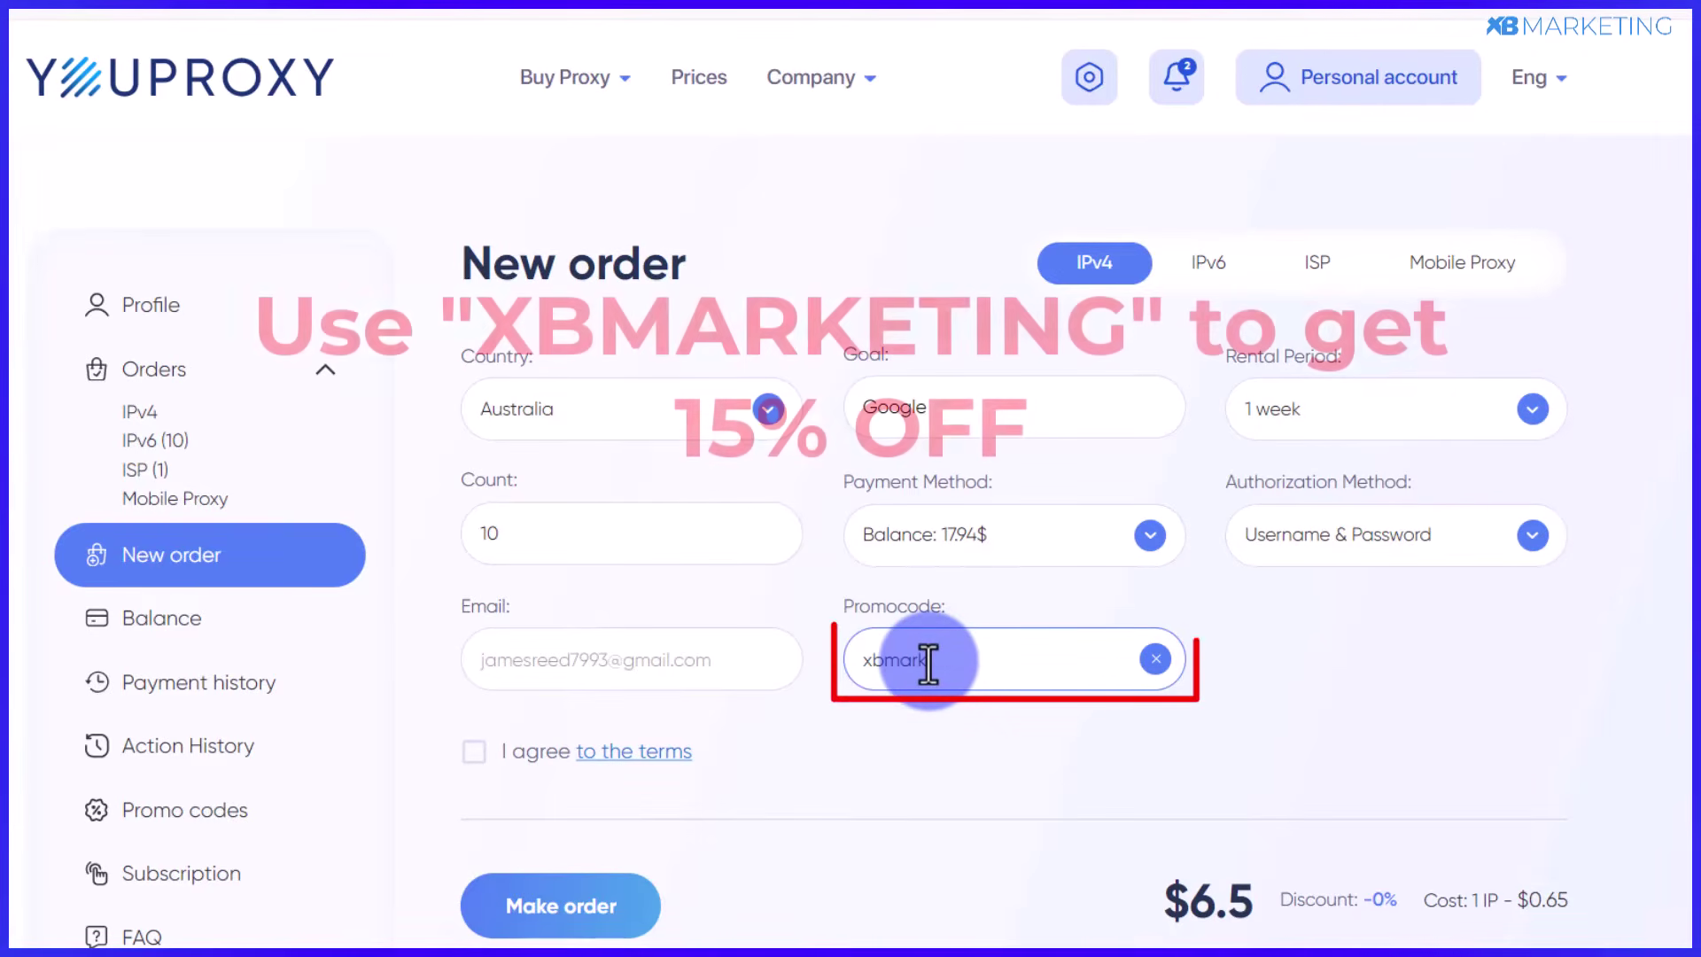
text(ing)
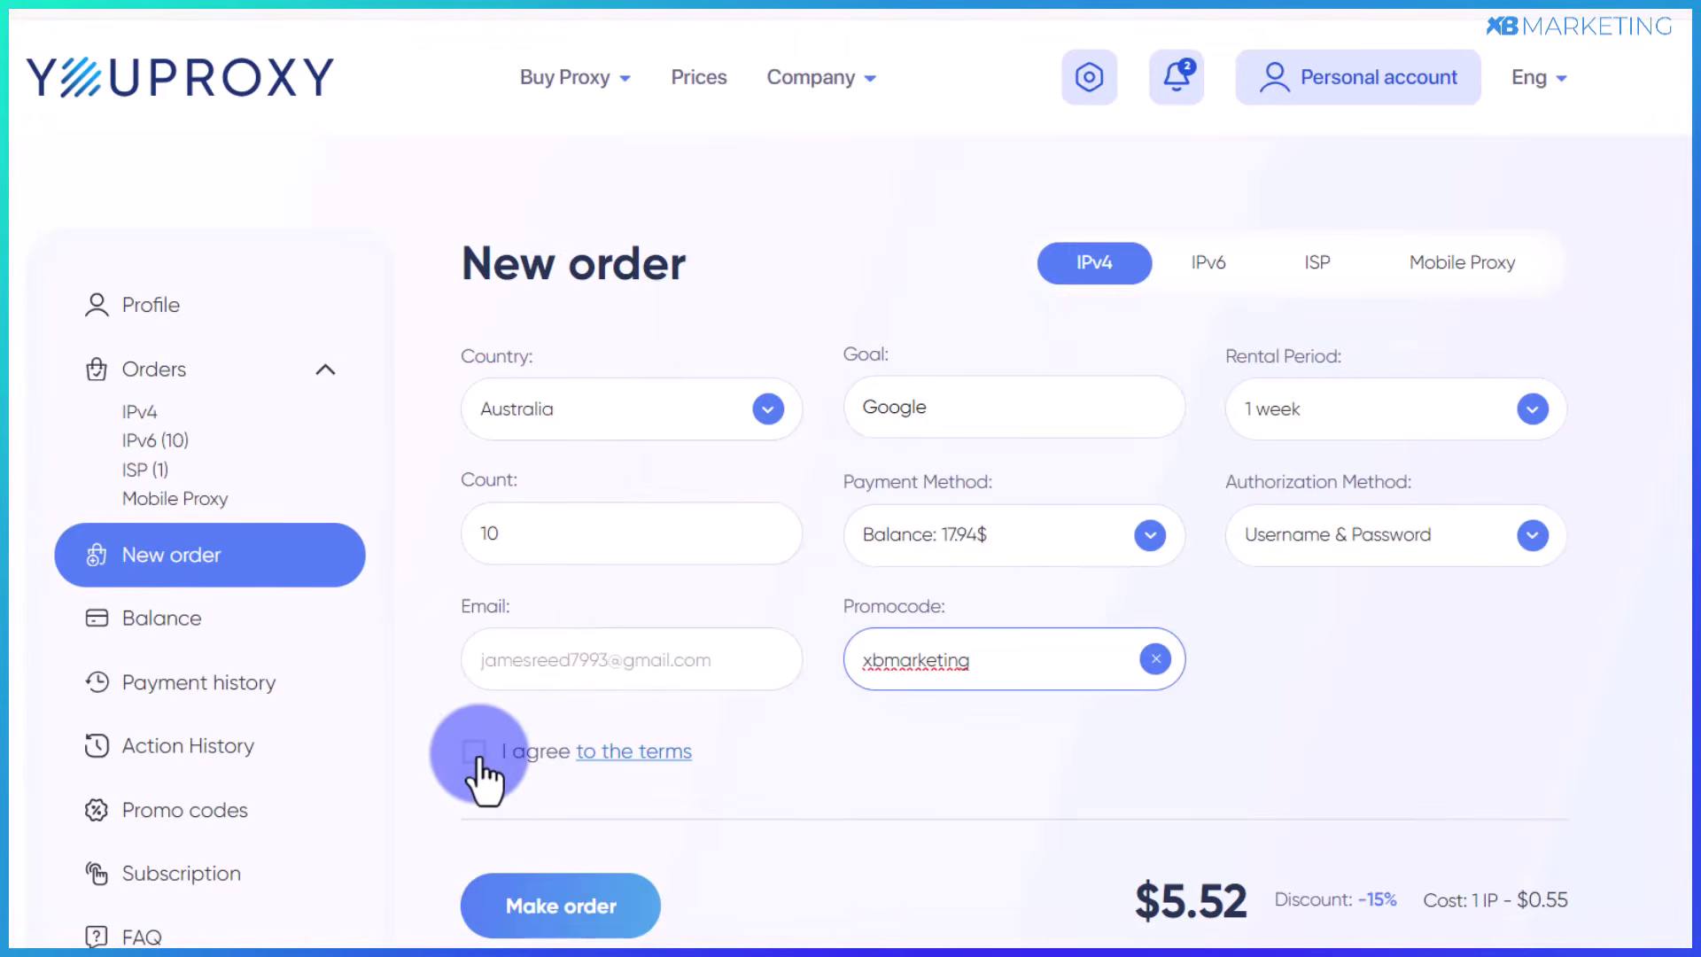
click(553, 897)
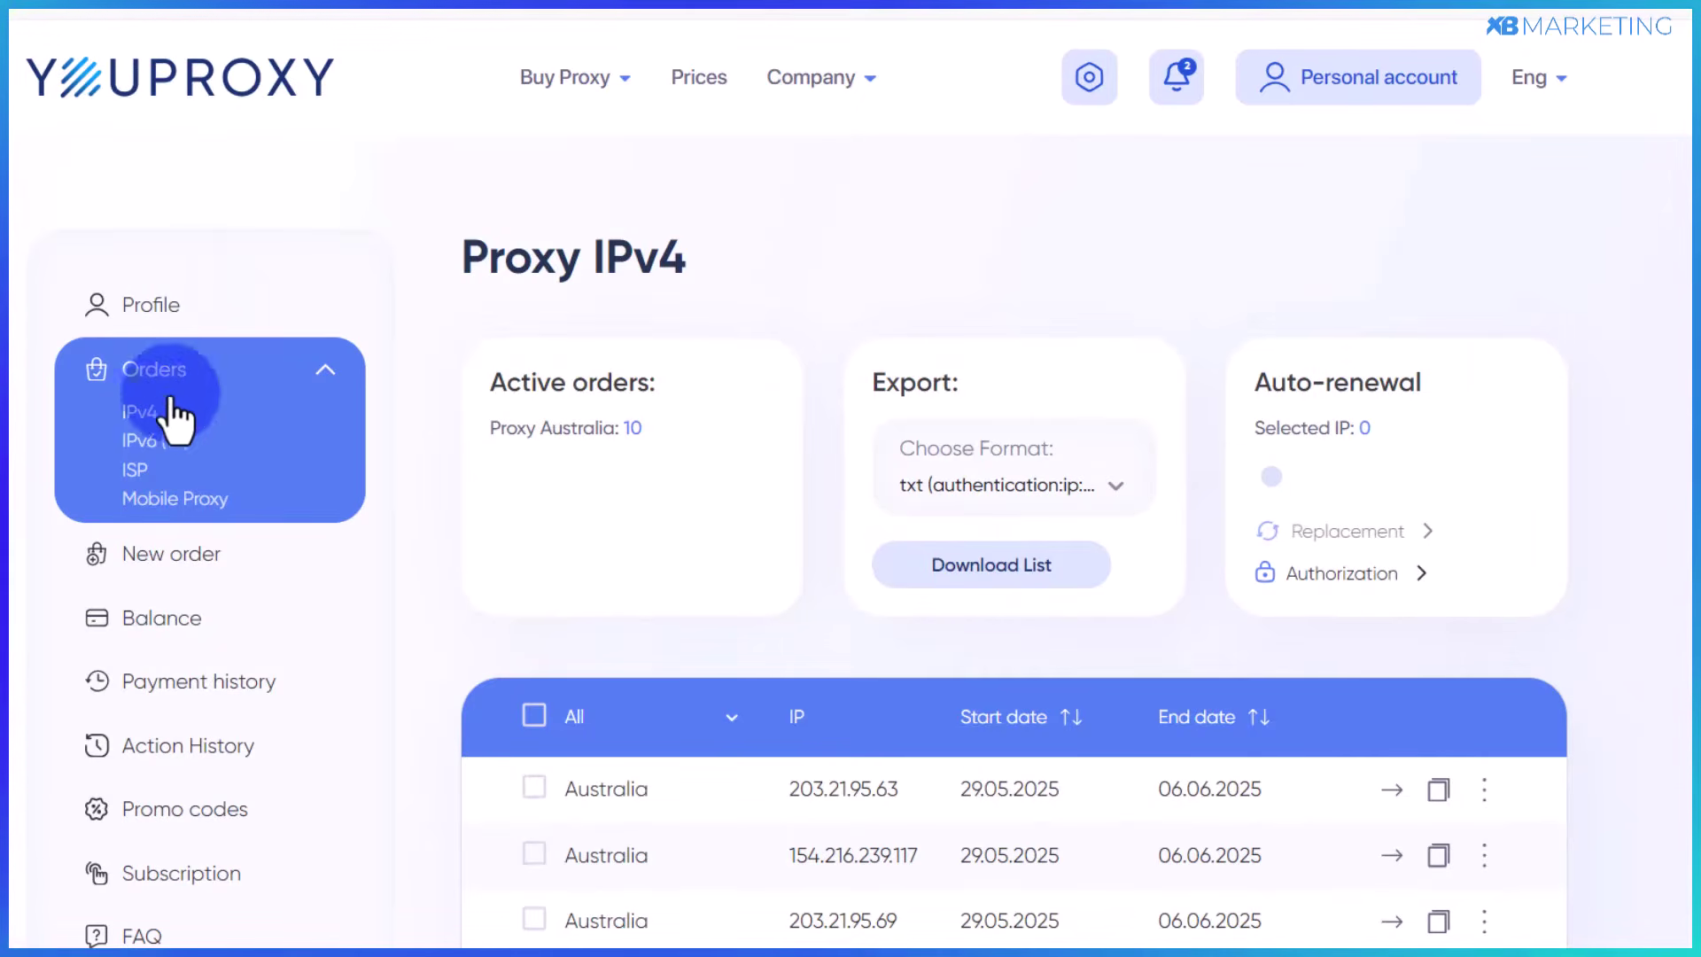
- Open the IPv4 orders and examine the list of purchased Australian proxies
click(137, 417)
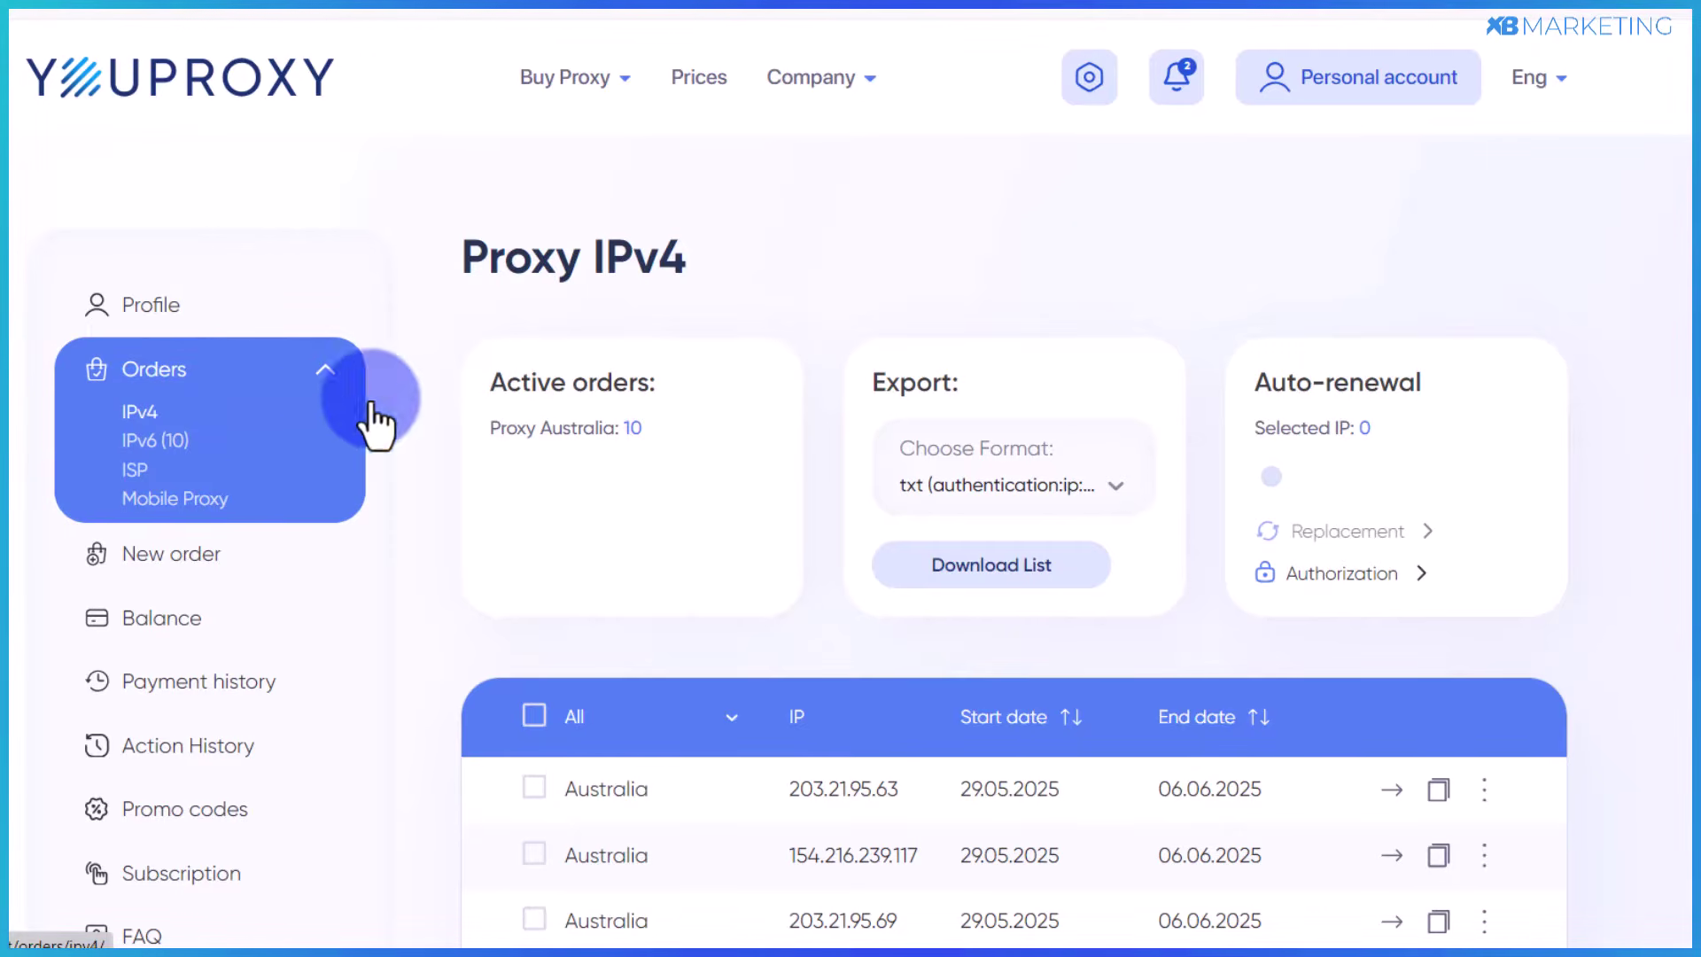
scroll(699, 372, down, 3)
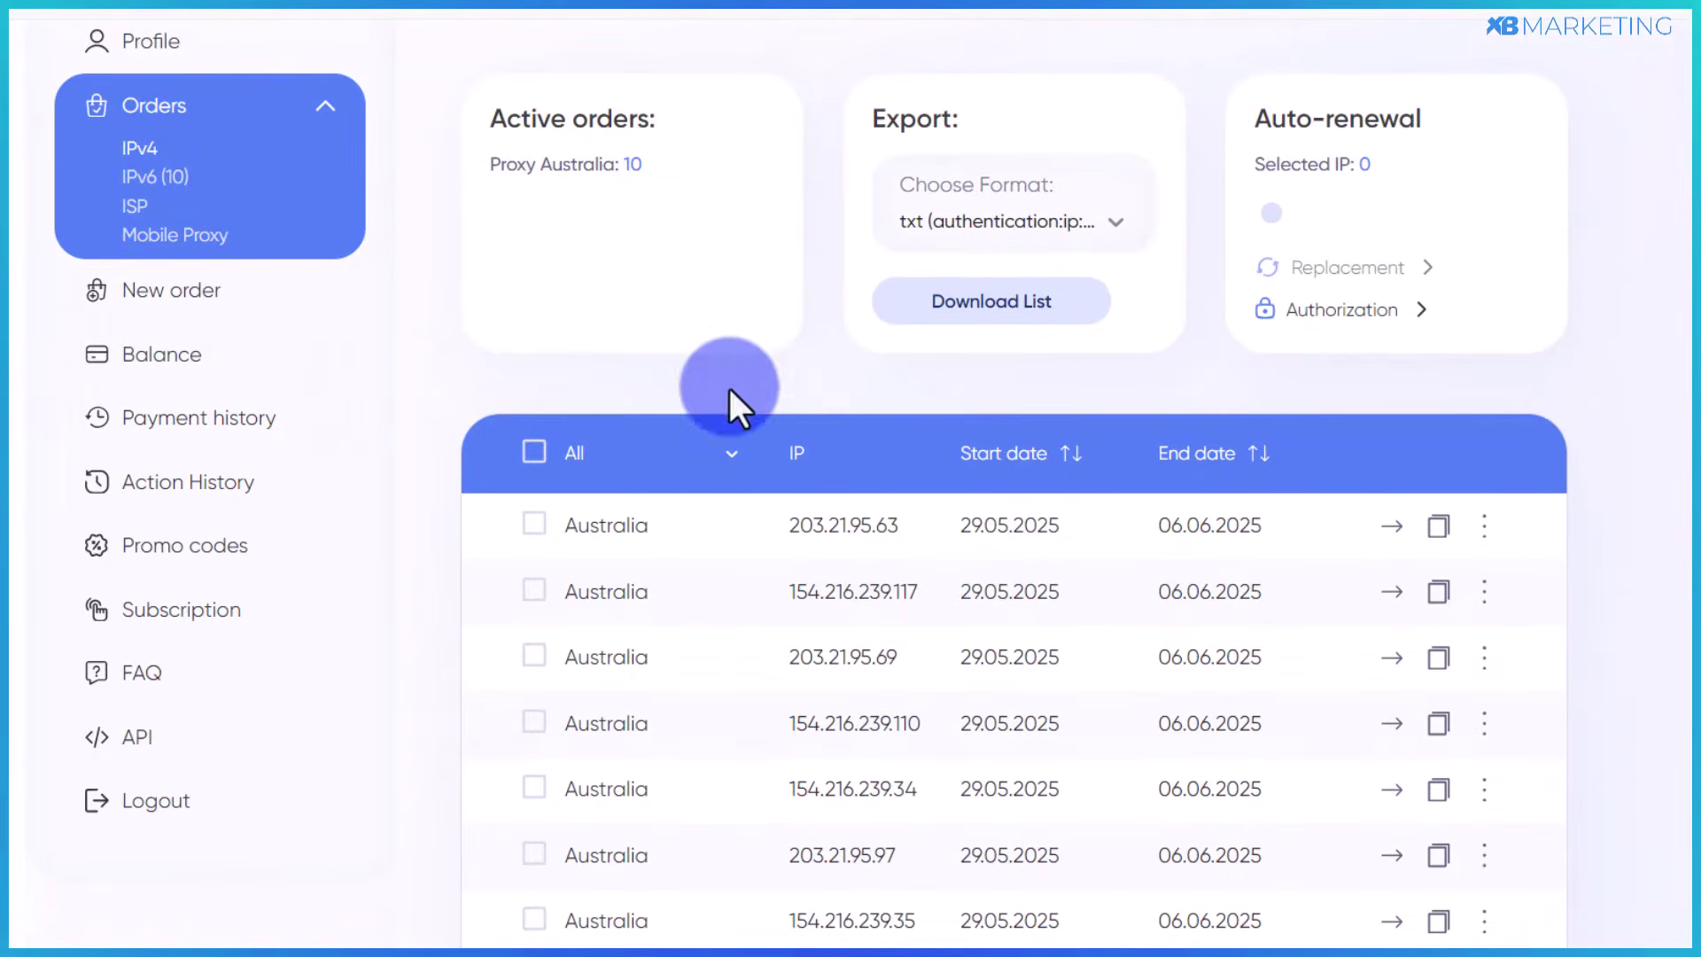
scroll(620, 461, down, 3)
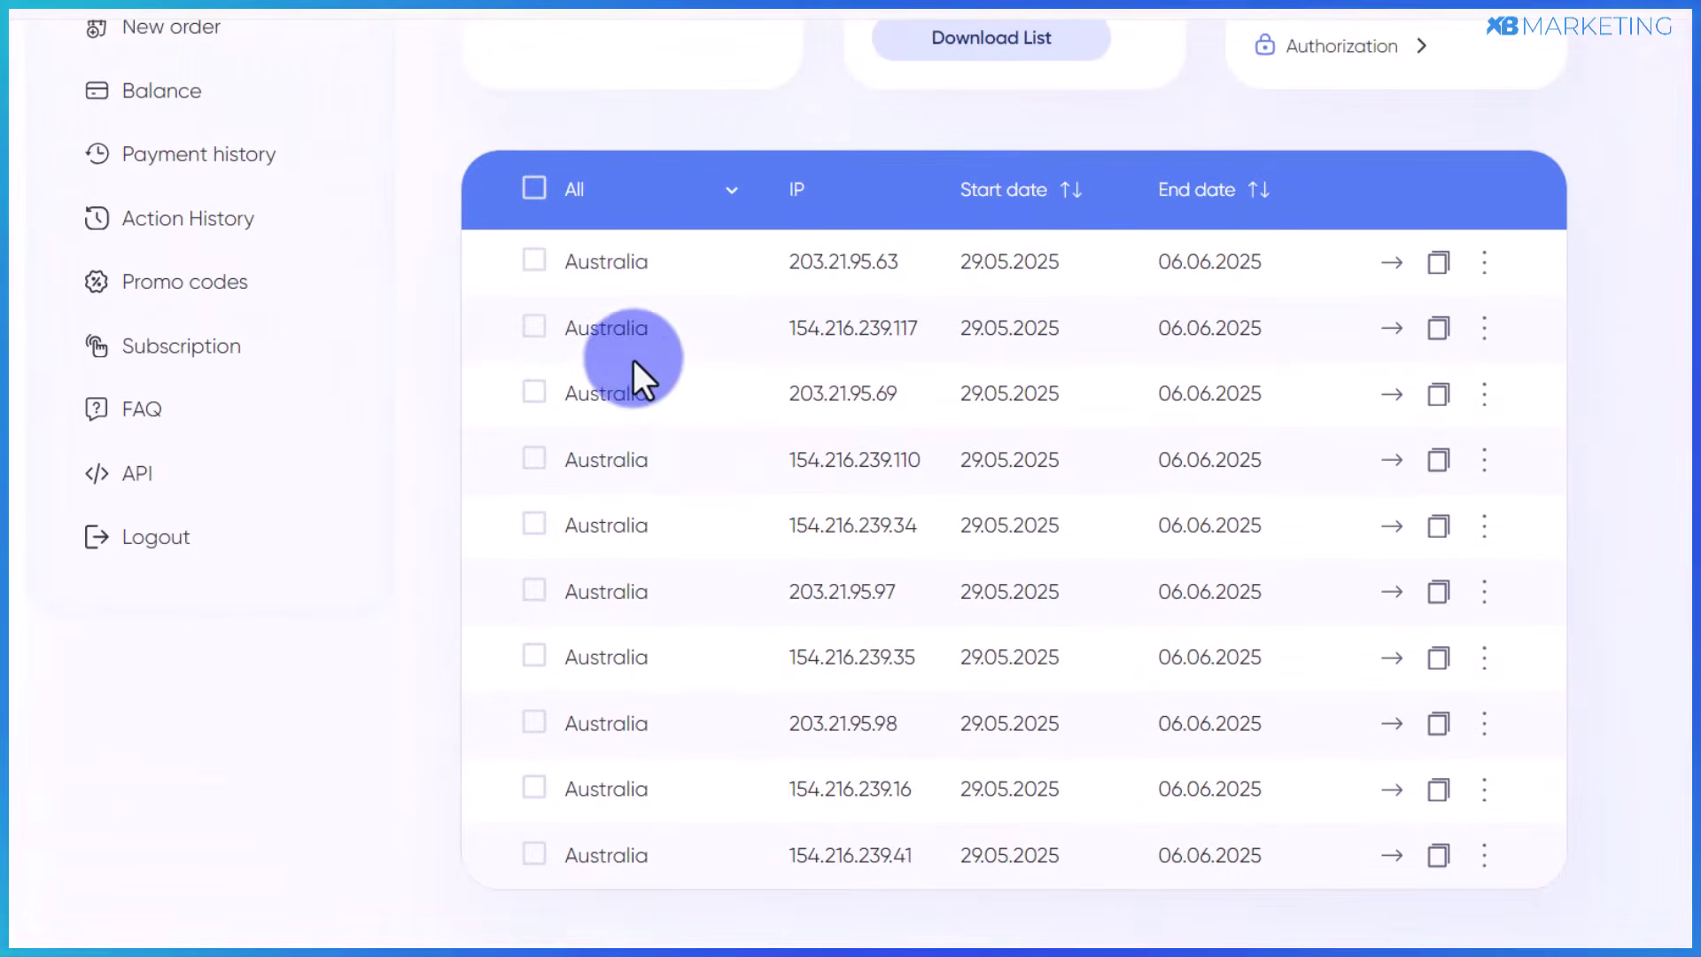
scroll(786, 330, up, 6)
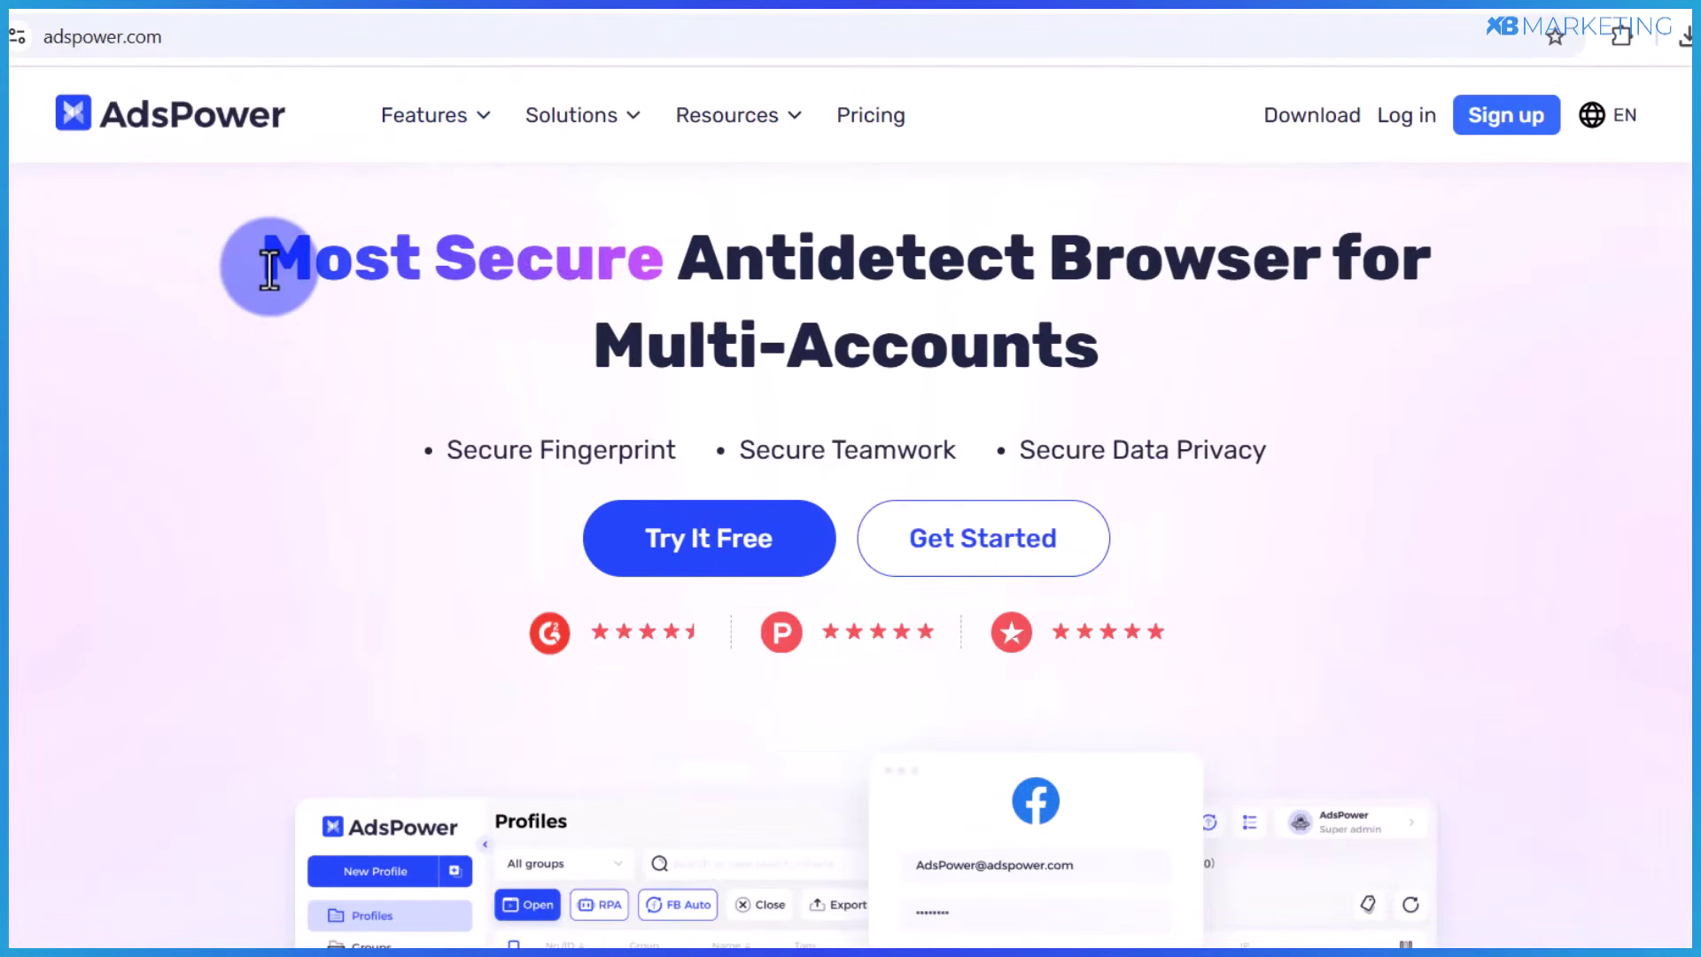
drag(269, 263, 1018, 260)
click(744, 293)
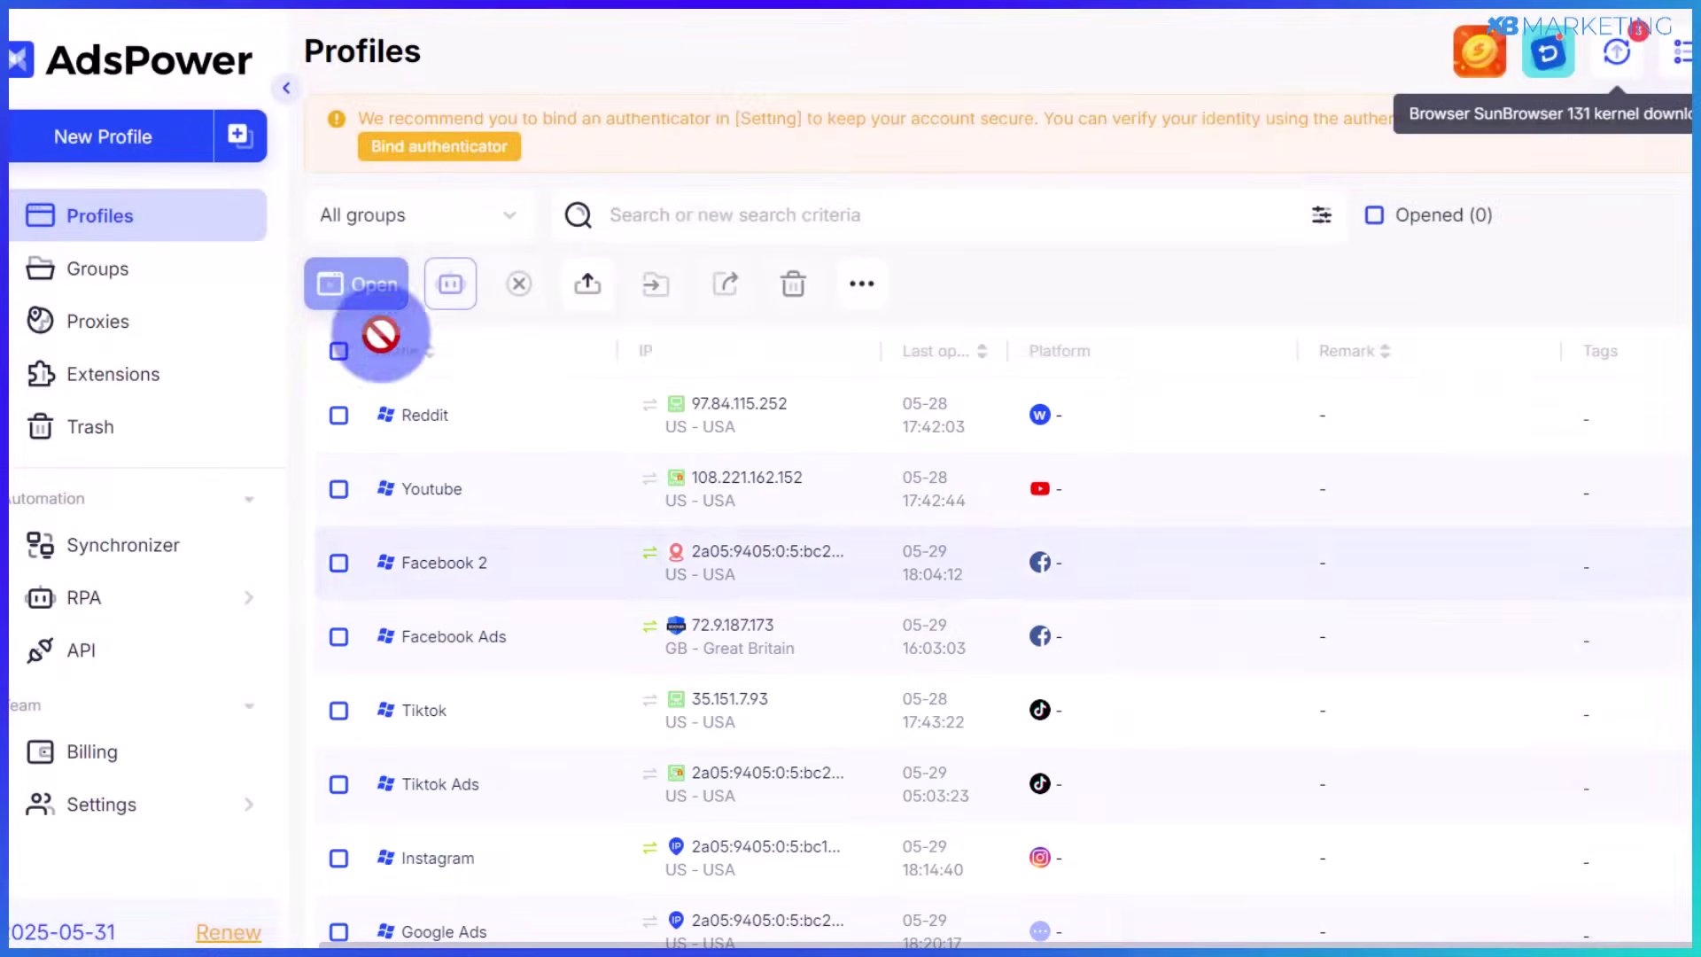
- Switch to the AdsPower app and open the form for adding proxies to its proxy list
click(114, 336)
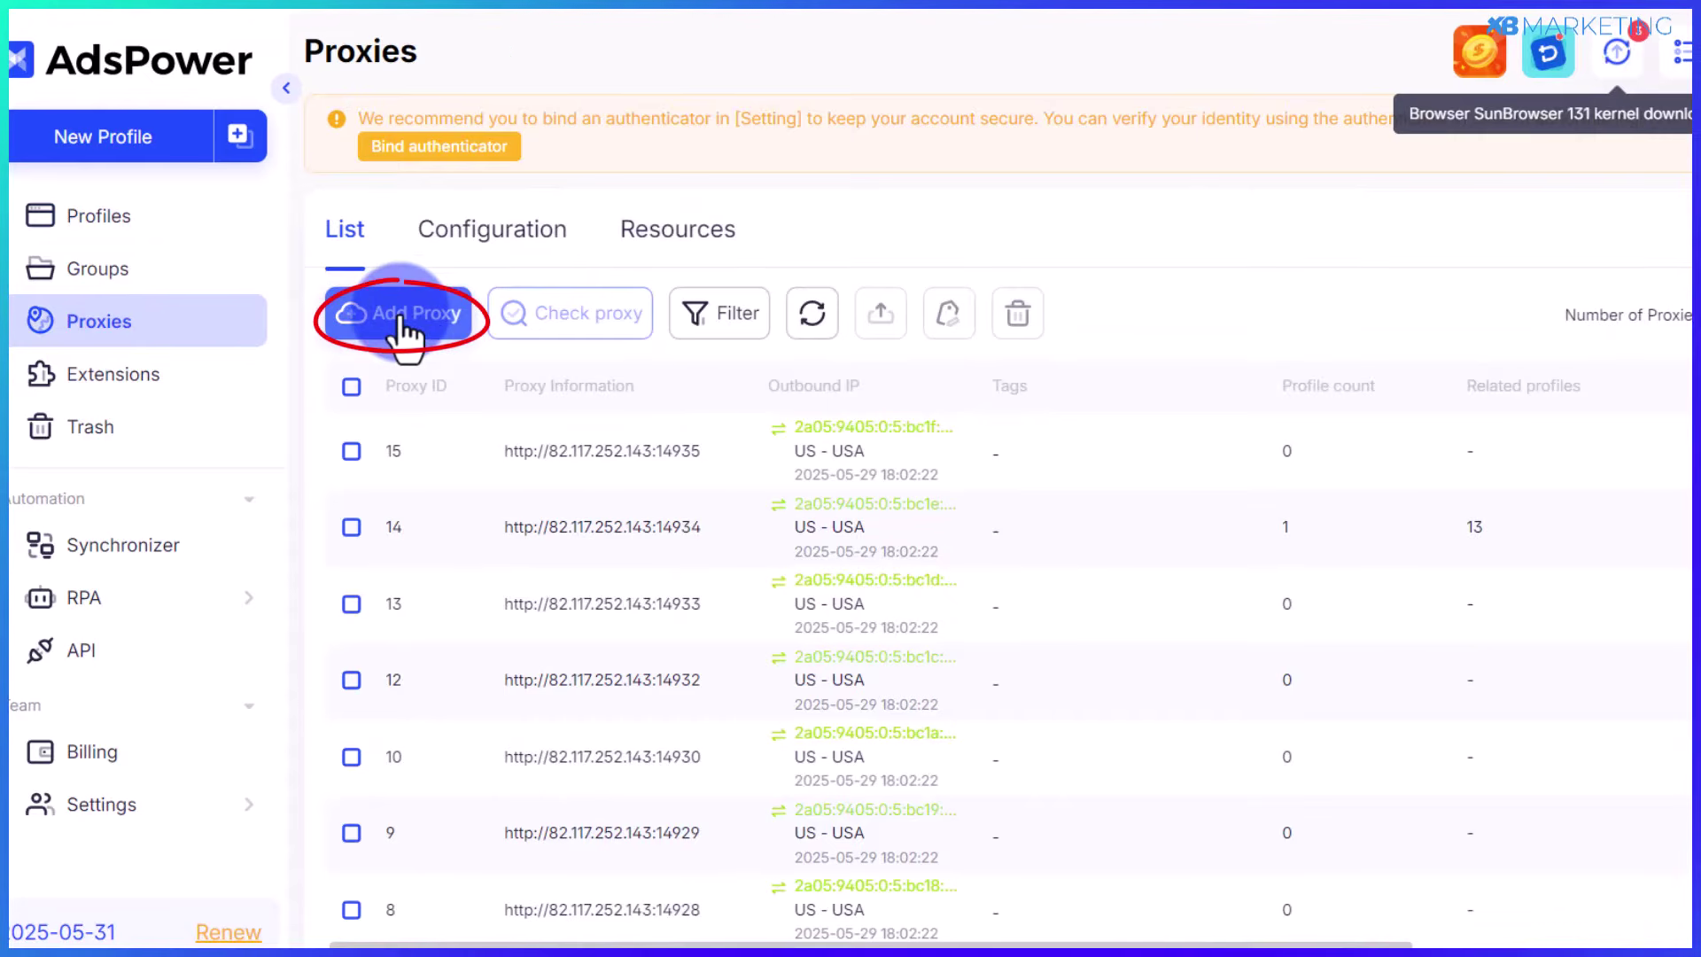
click(401, 319)
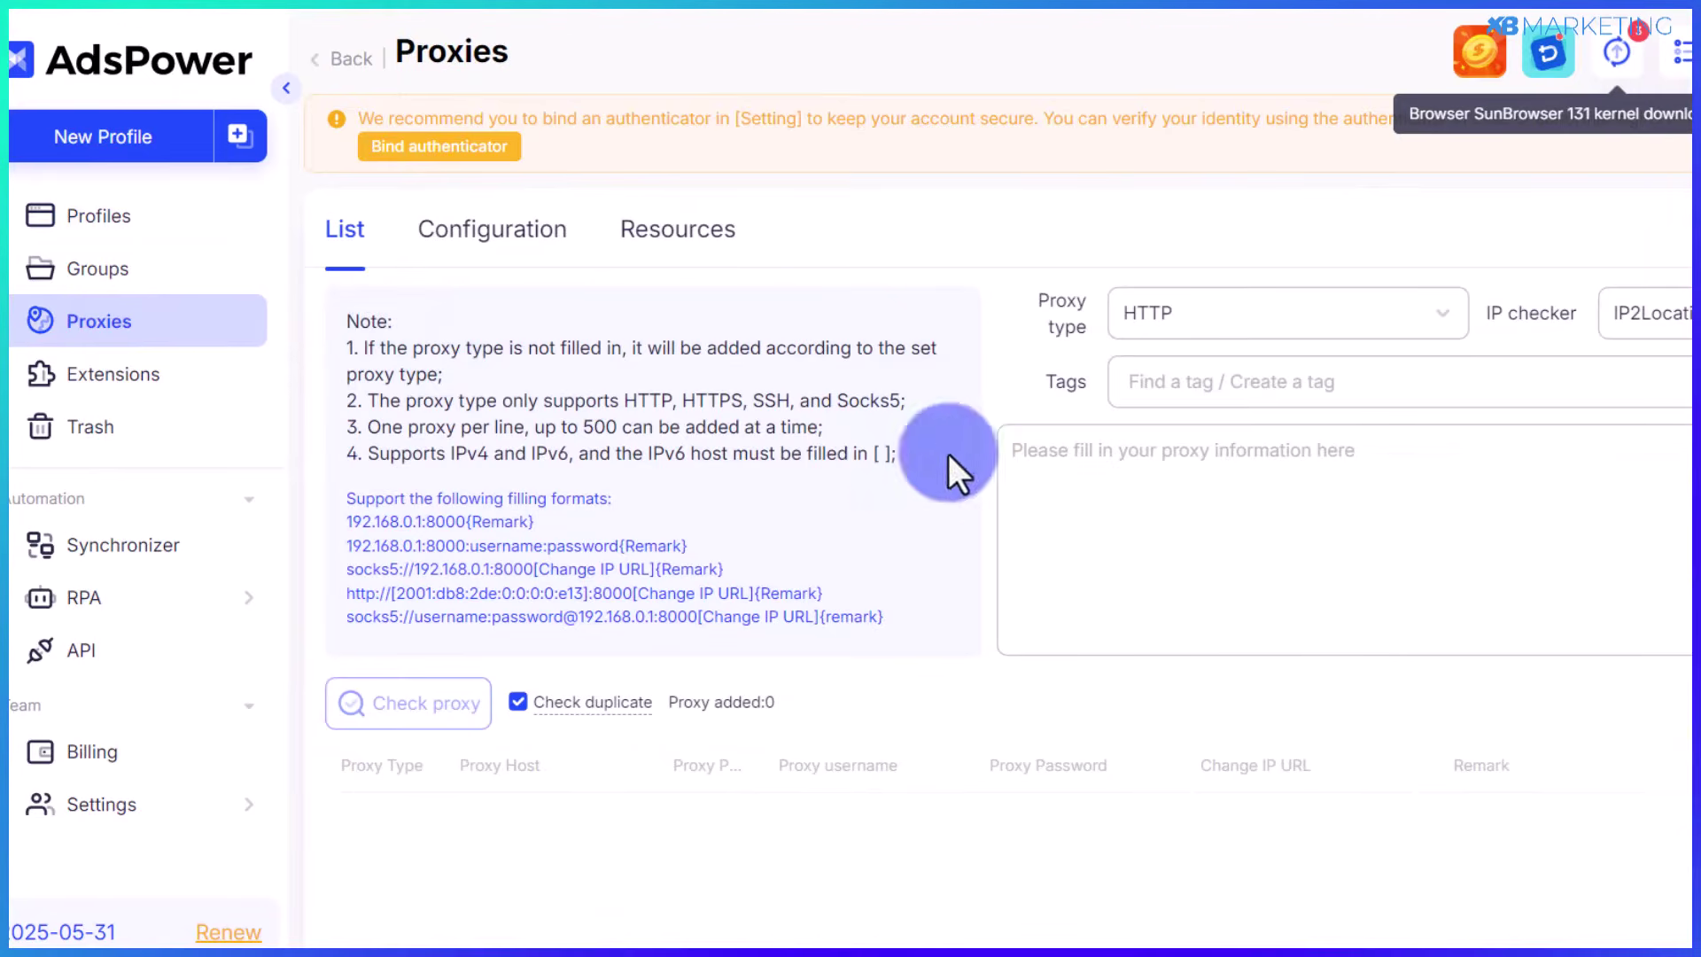
click(1234, 494)
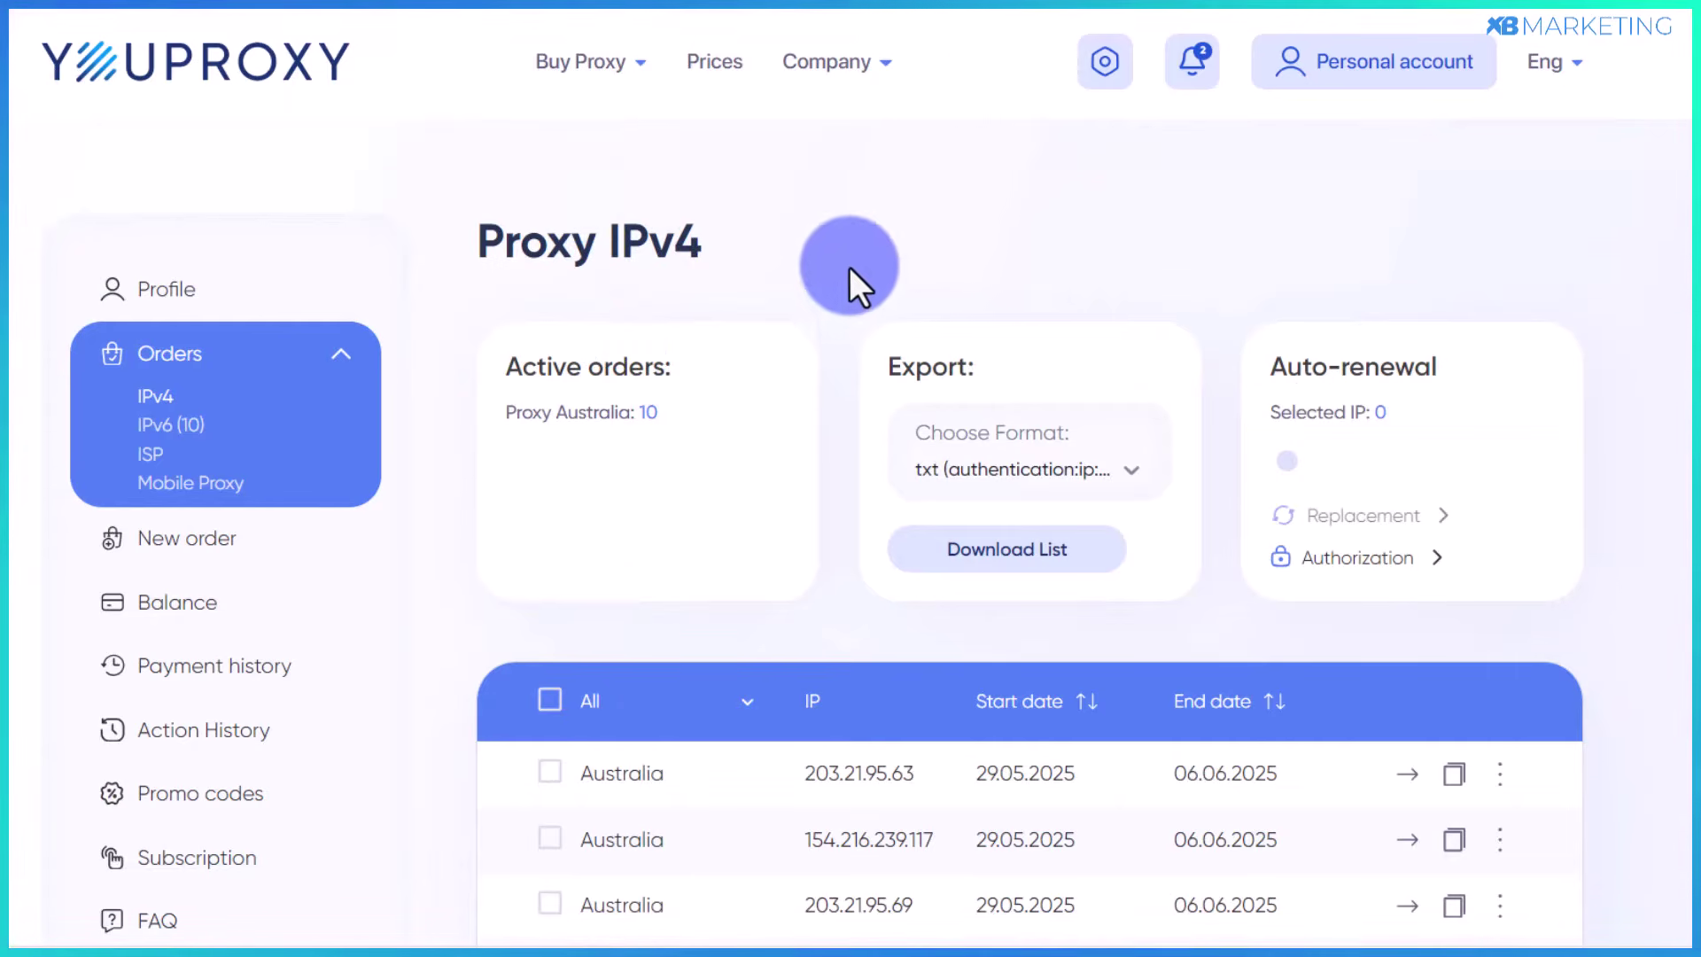
- Return to YouProxy's IPv4 orders, select all Australian proxies and review the auto-renewal options without enabling them
scroll(868, 354, down, 5)
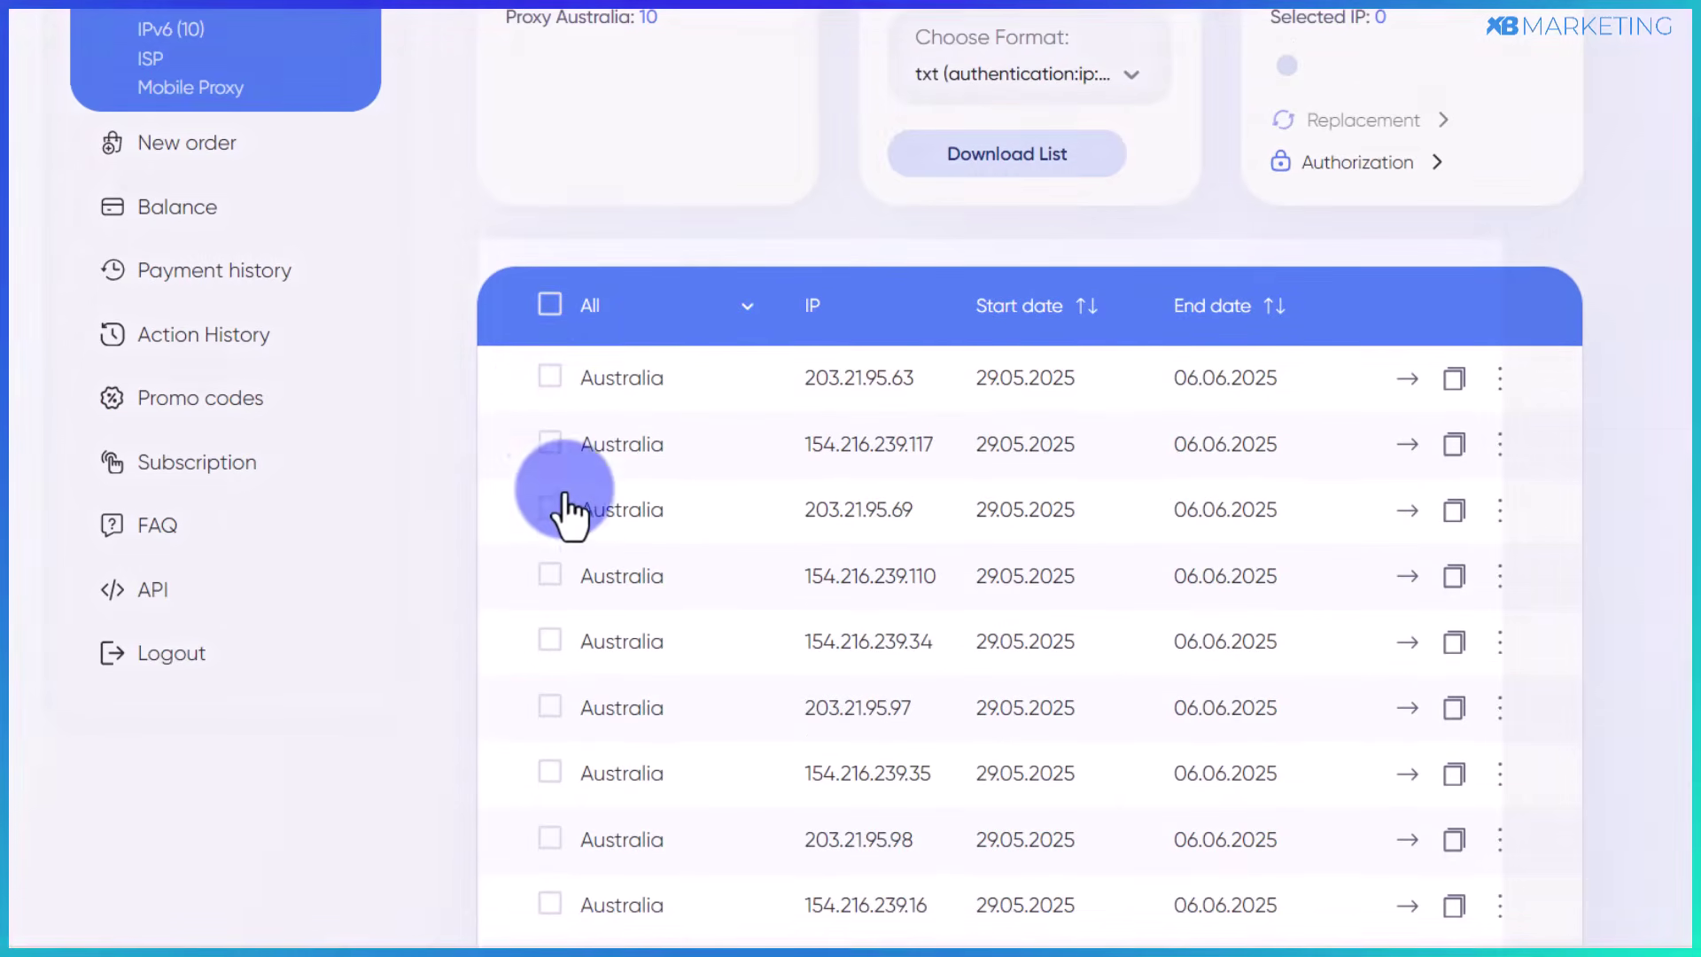
scroll(597, 778, down, 1)
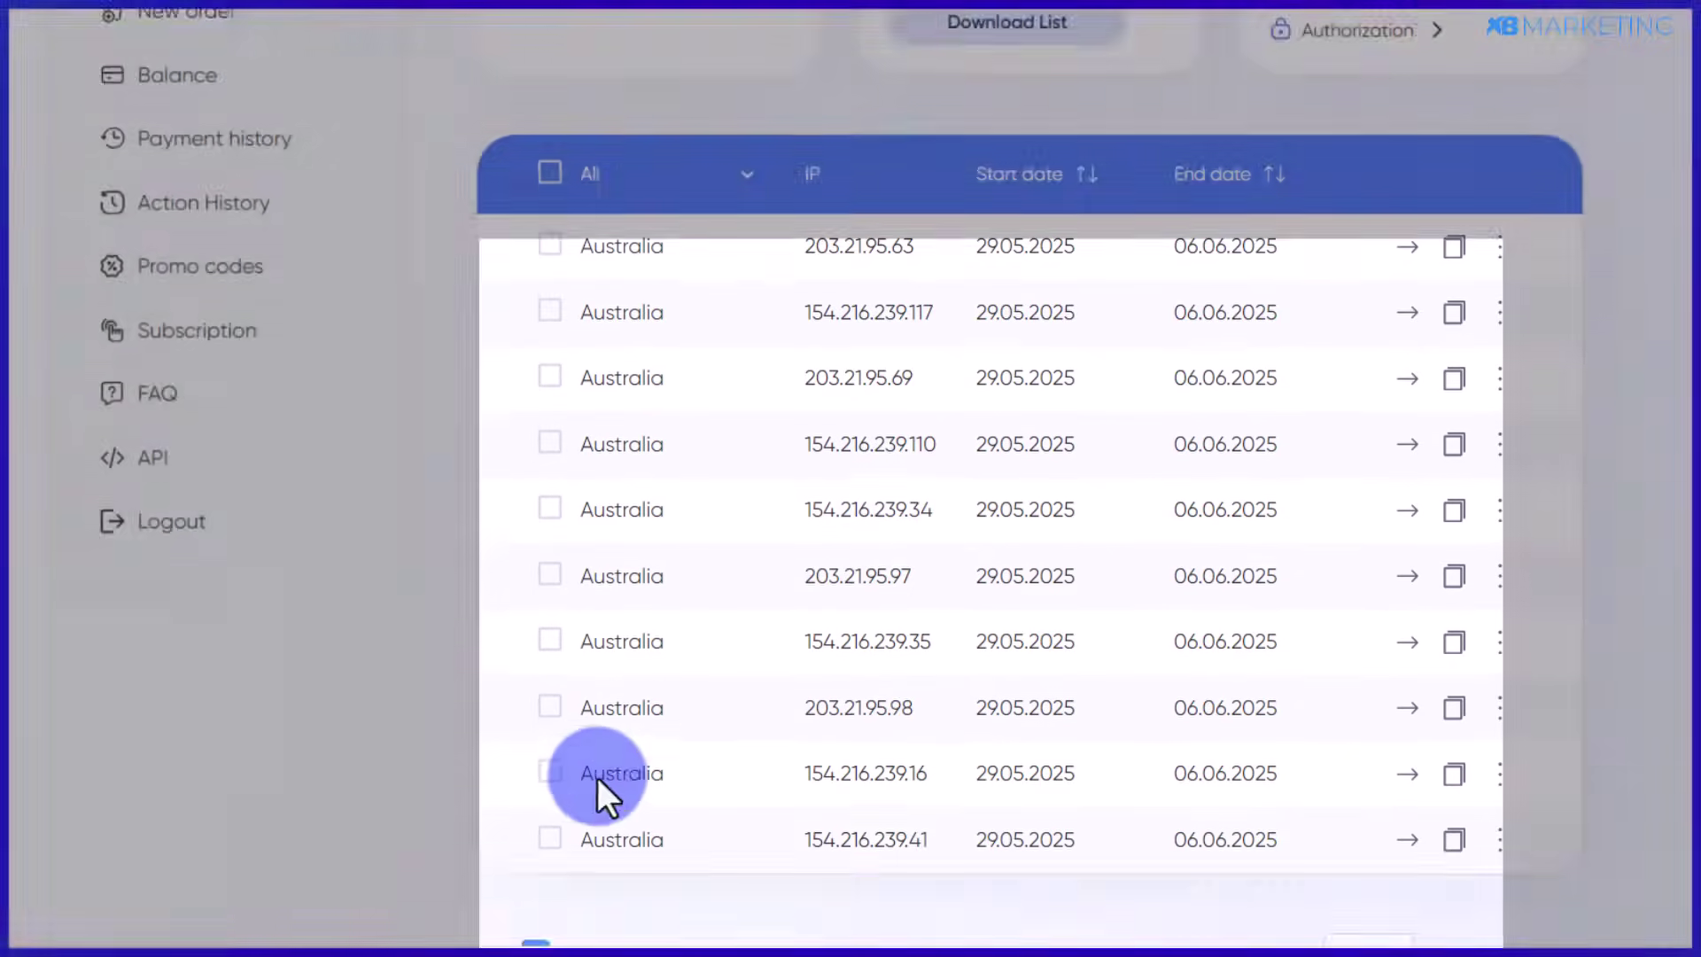
scroll(826, 507, up, 2)
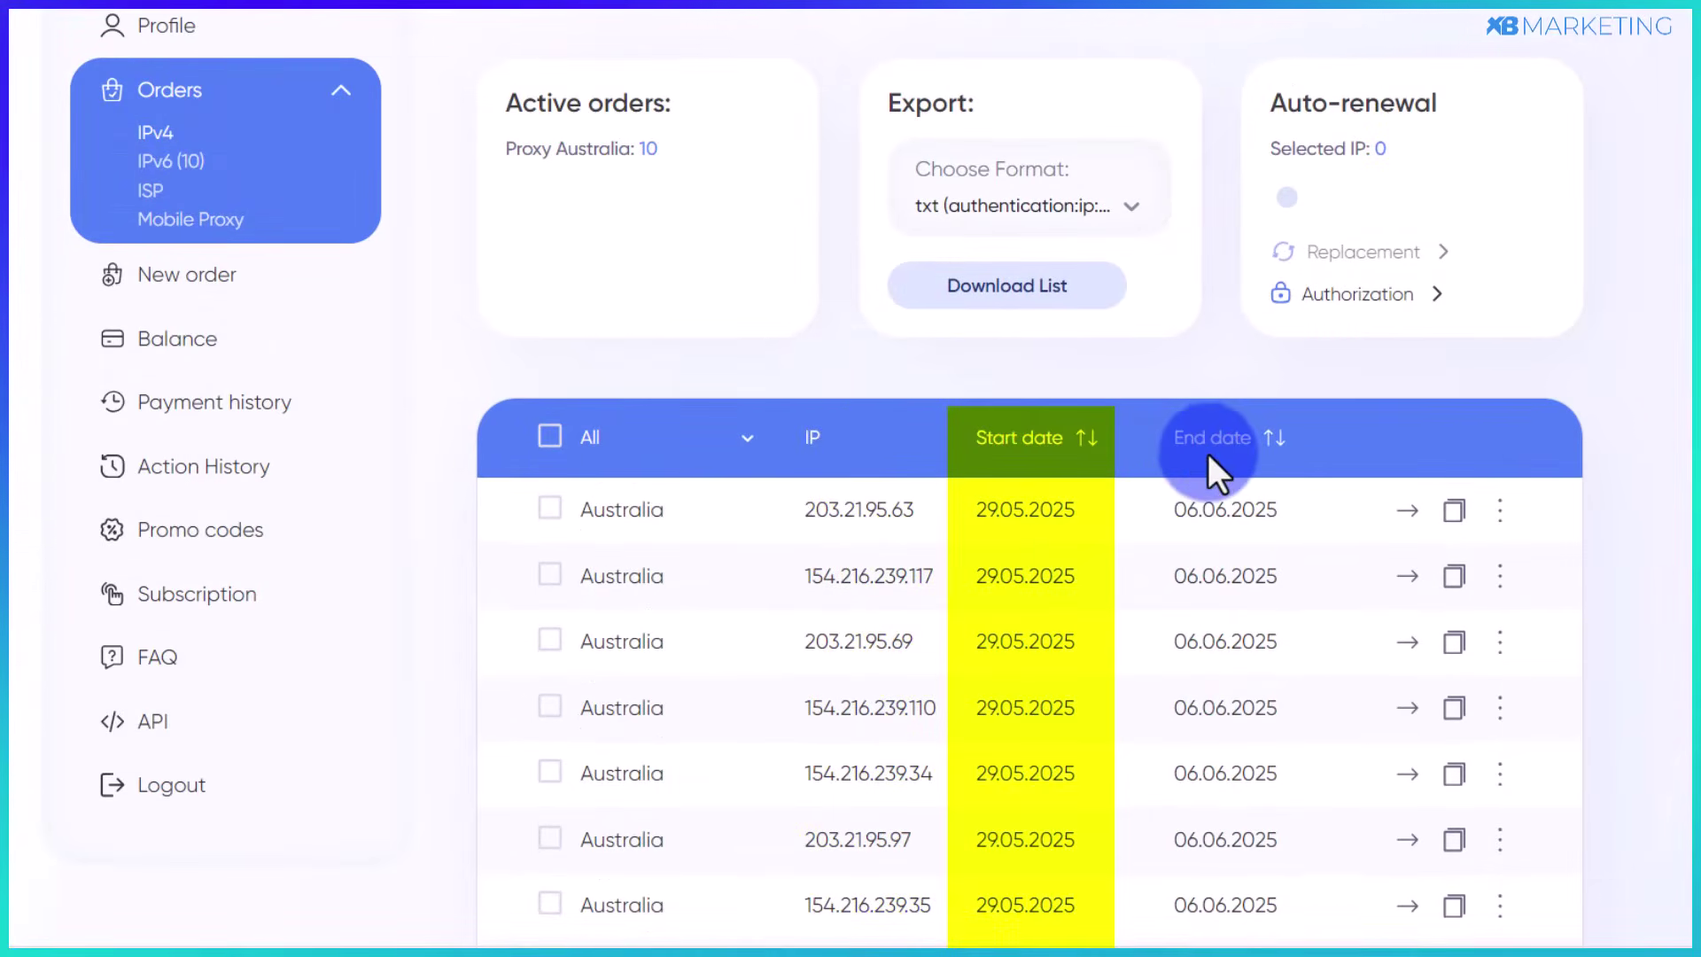
scroll(1208, 453, up, 1)
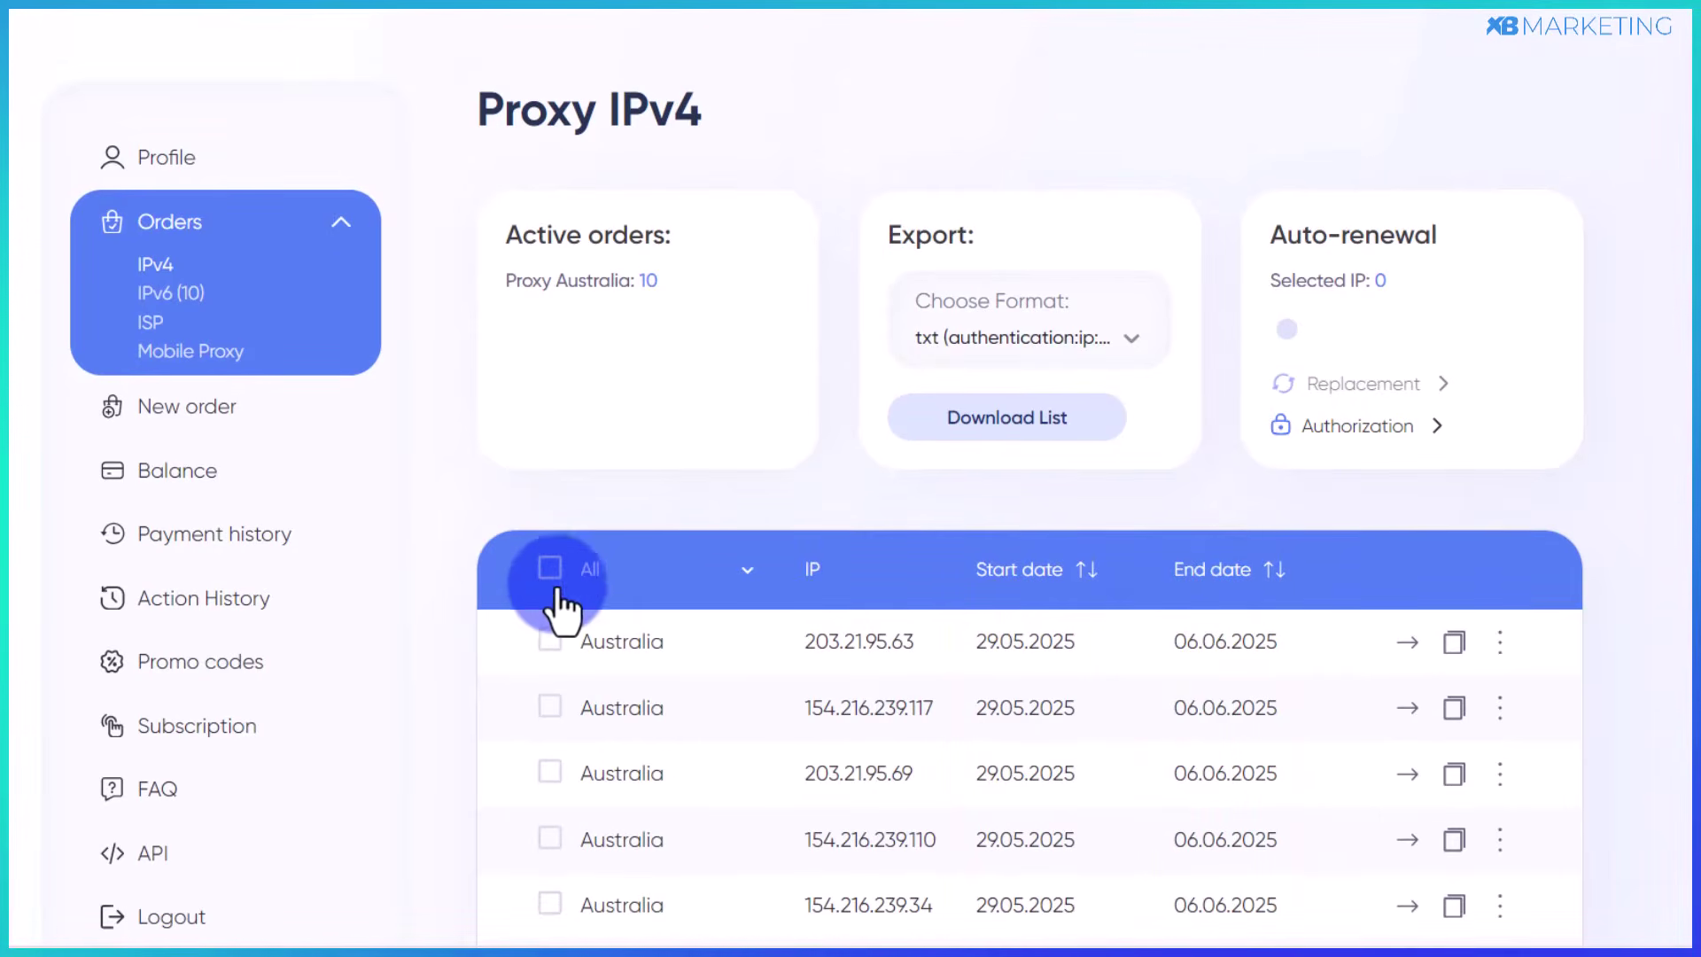
click(549, 568)
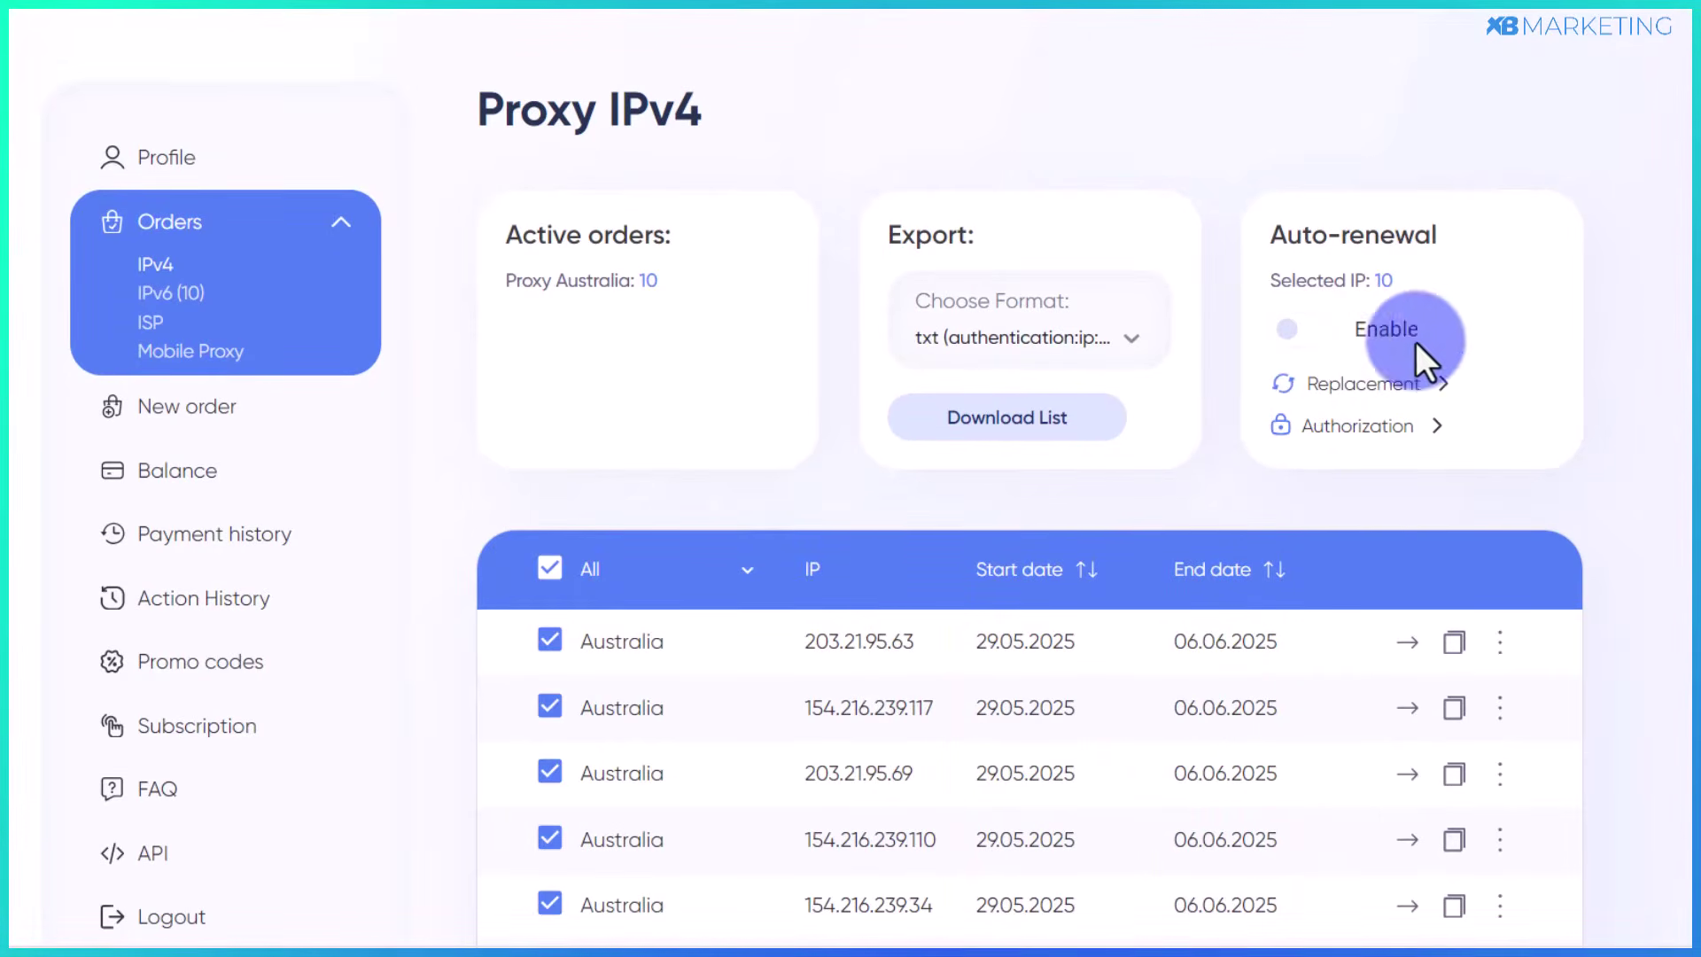
click(1296, 330)
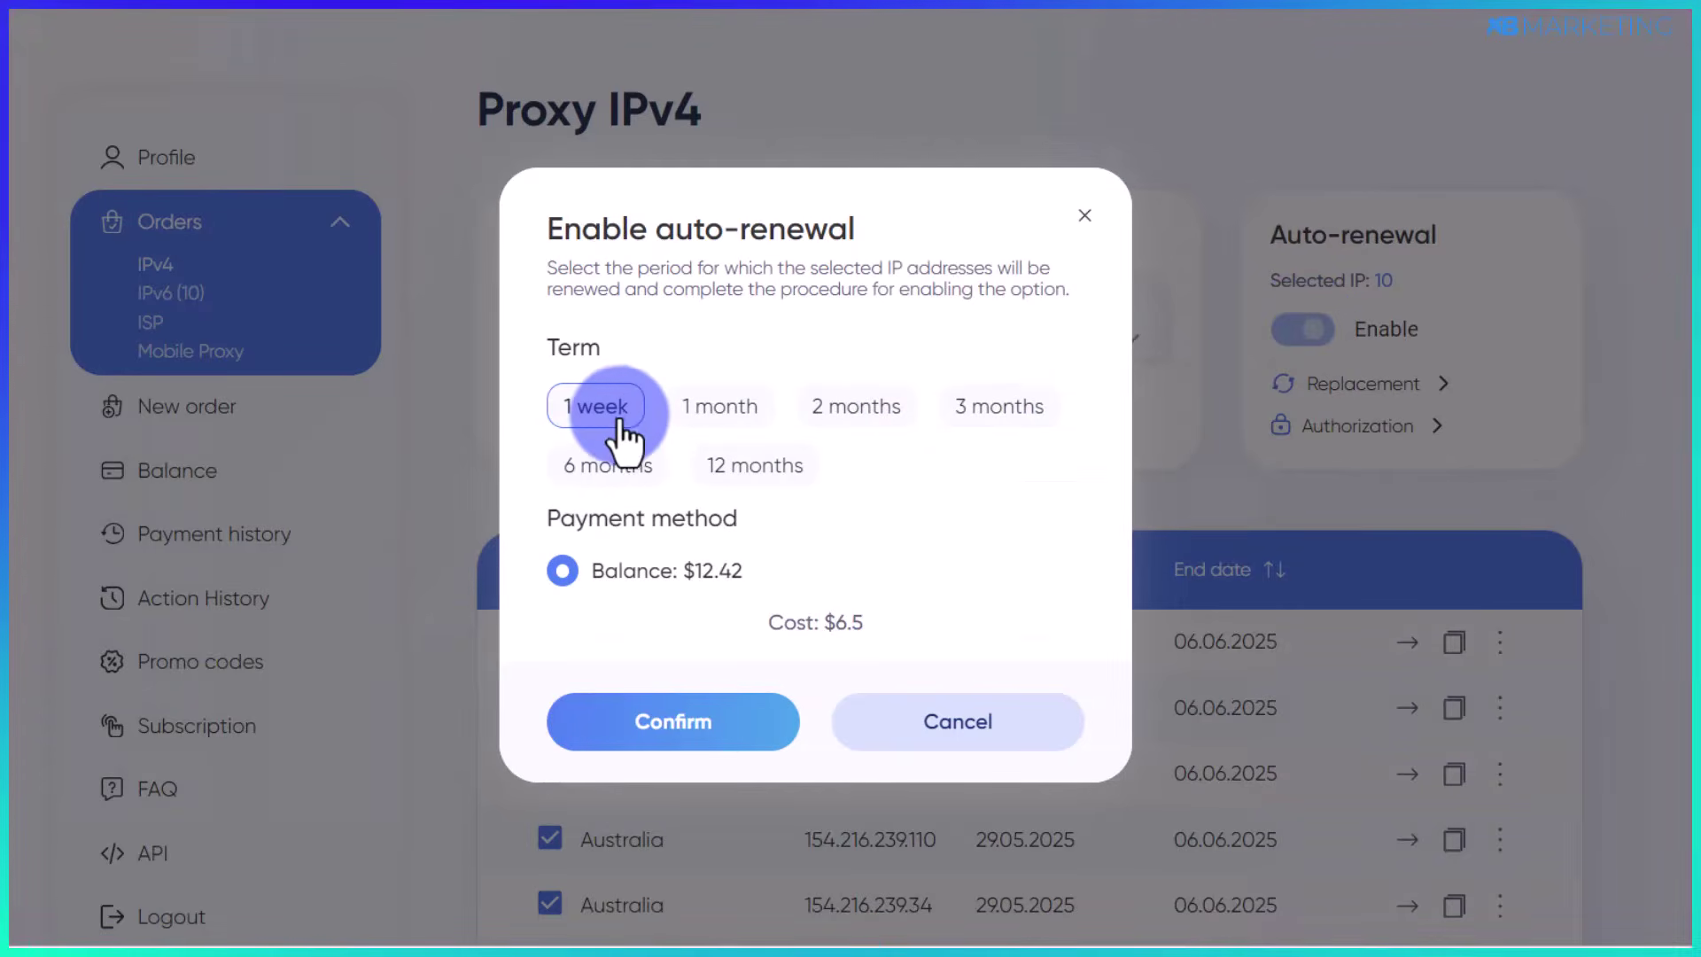
click(956, 722)
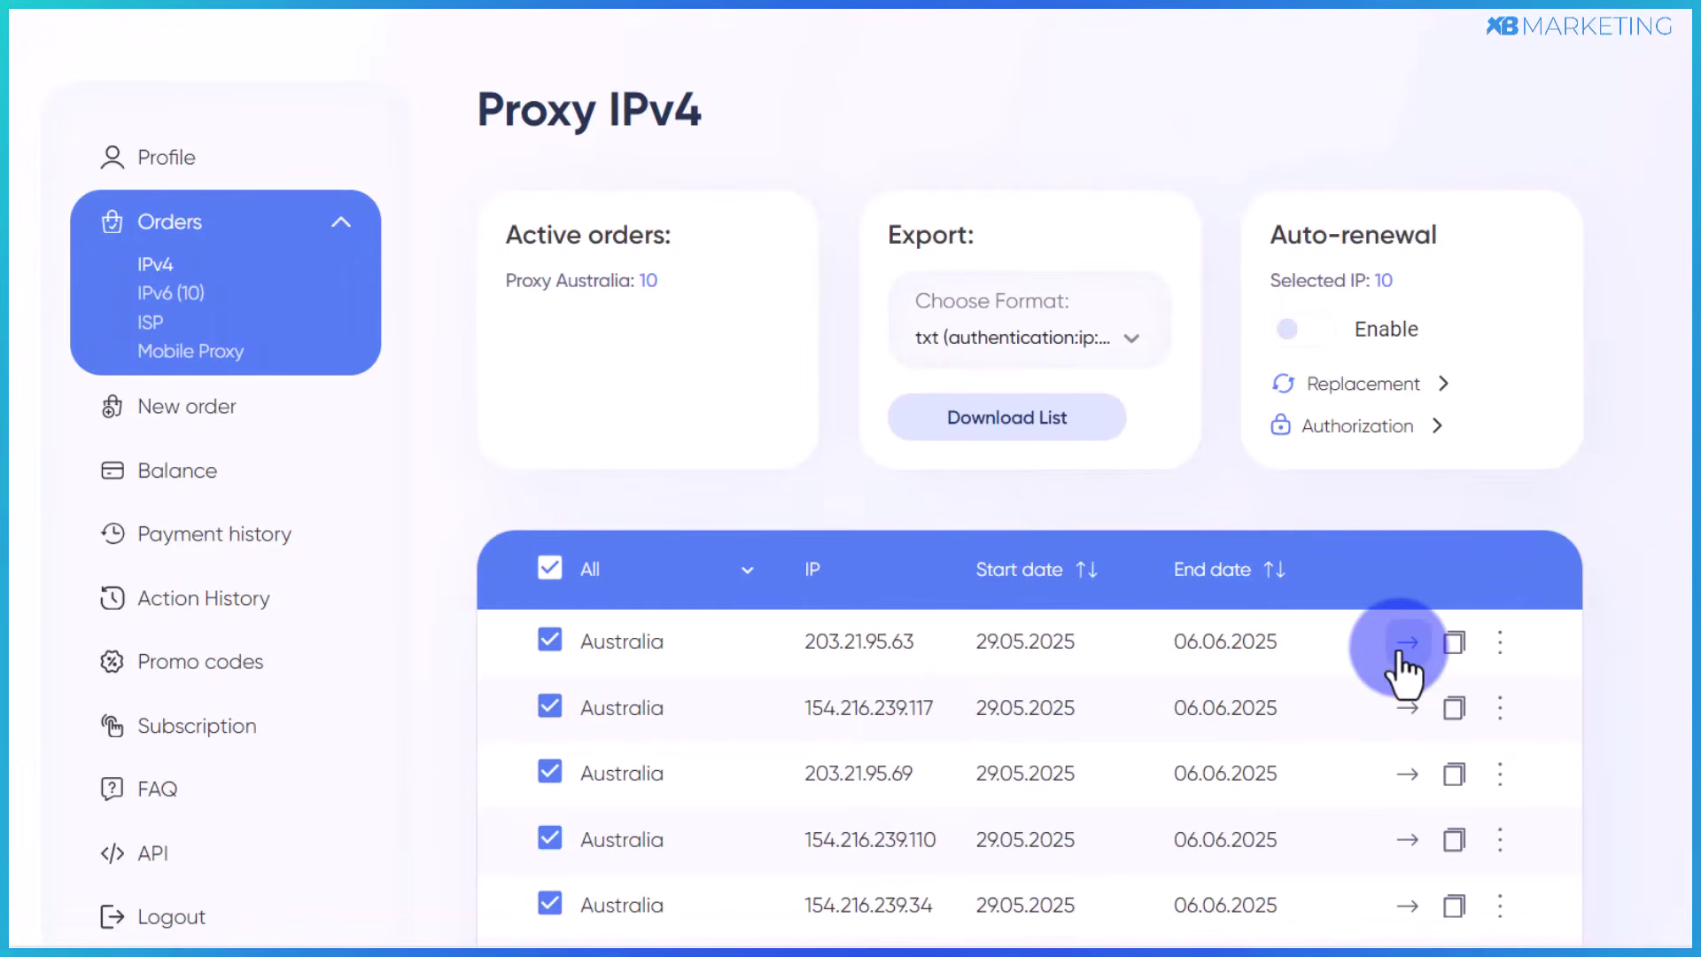
- Examine the row options of a single proxy and look through the list of selected Australian proxies
scroll(1414, 602, down, 2)
click(1408, 577)
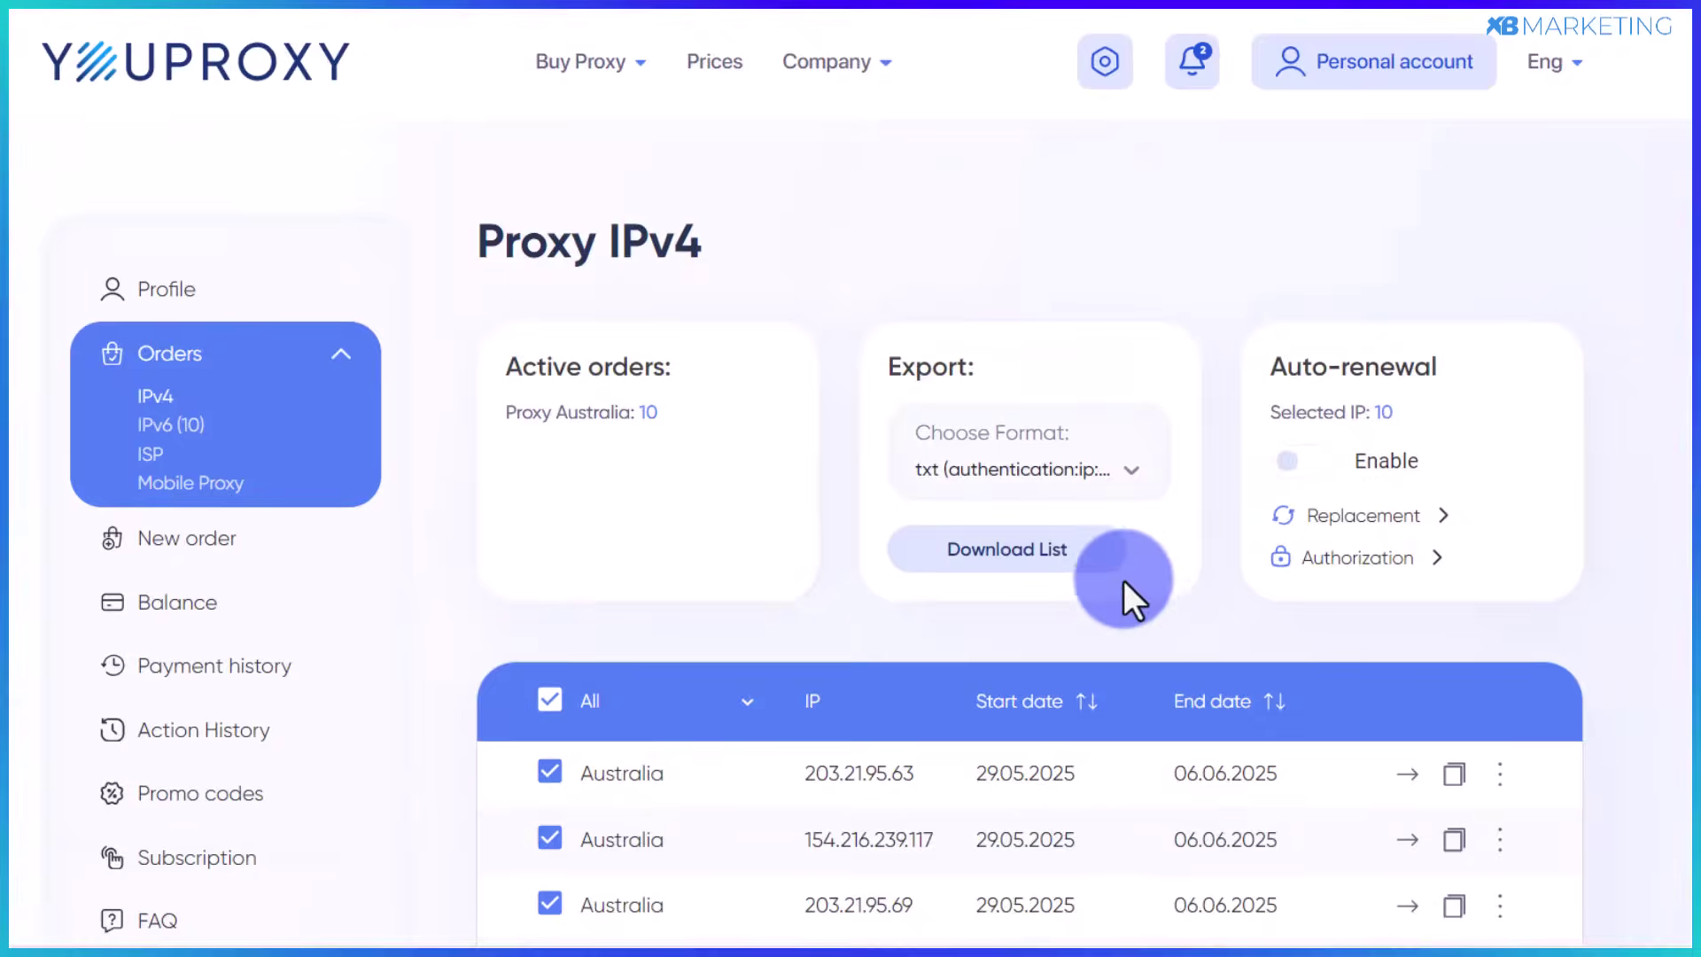
scroll(1113, 512, down, 6)
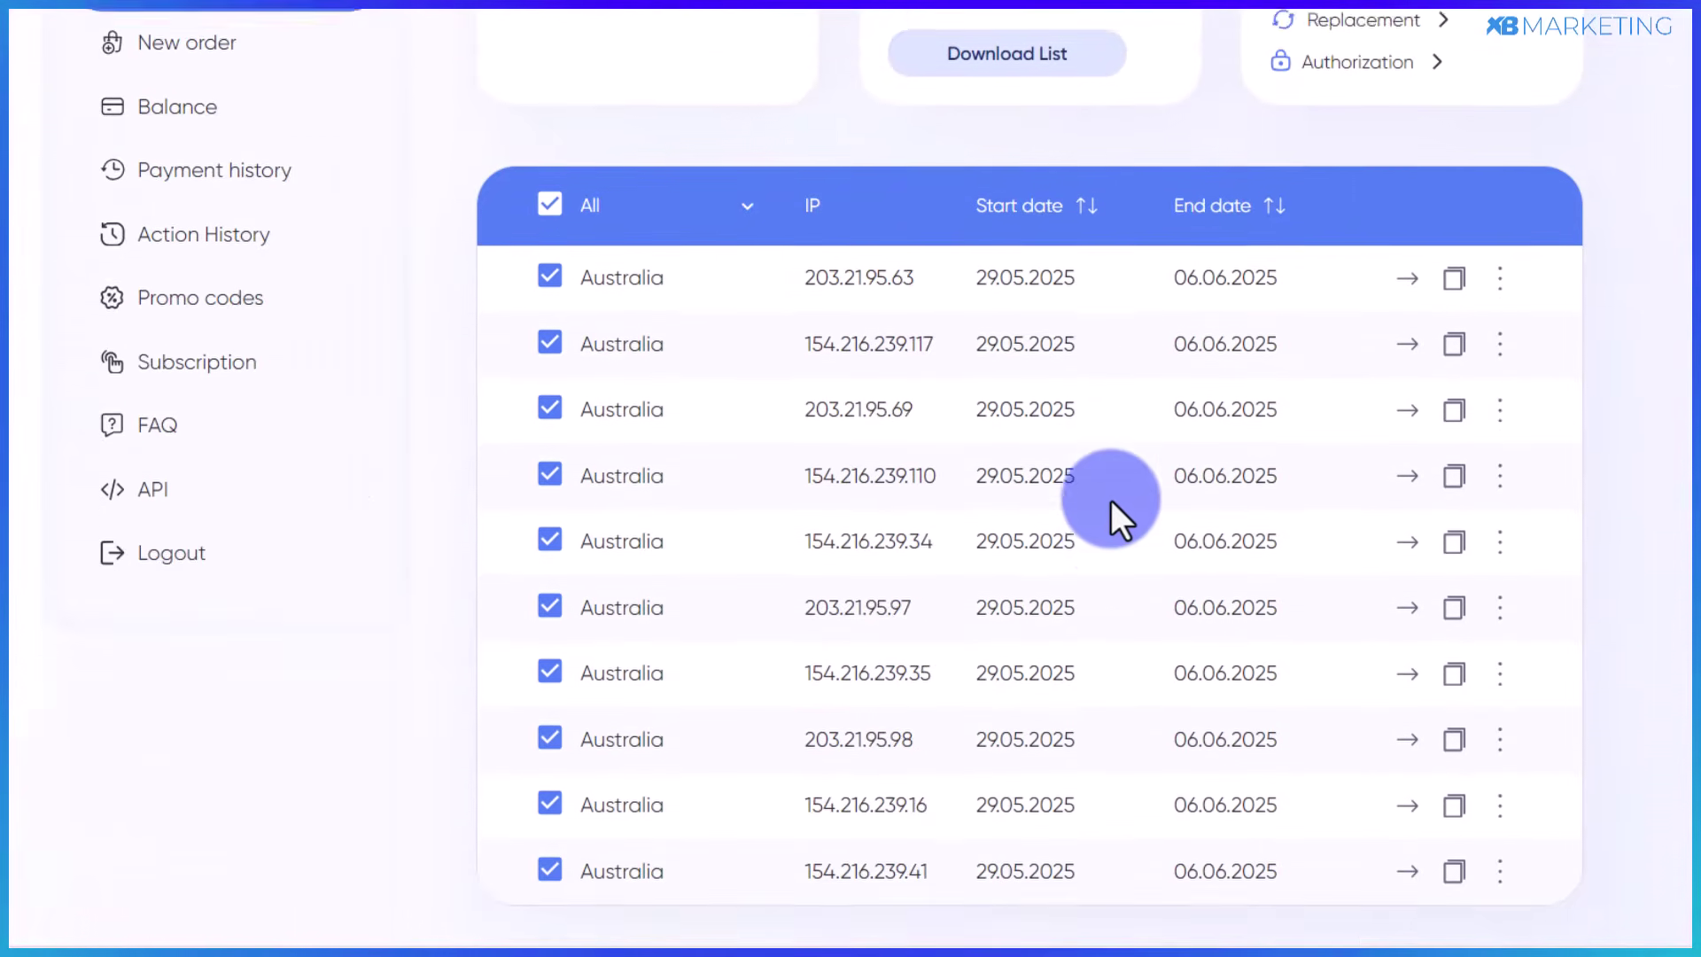
scroll(1111, 500, up, 6)
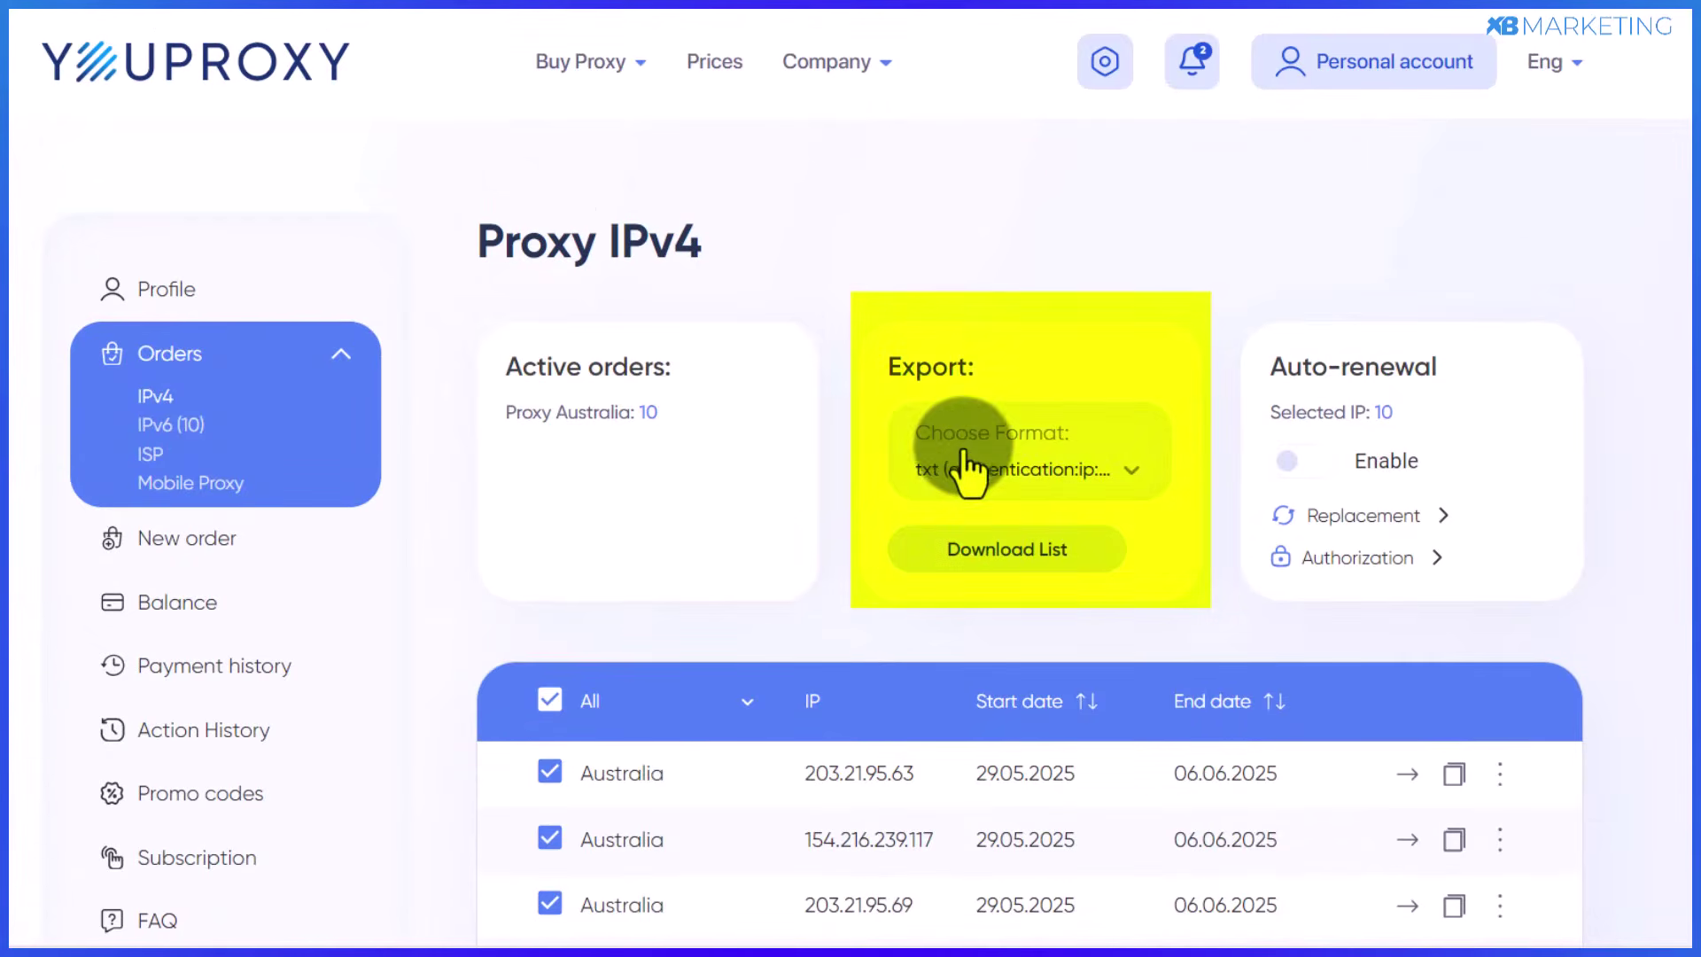
- Set the export format to txt (ip:port_https:authentication) and download the list of selected proxies
click(990, 476)
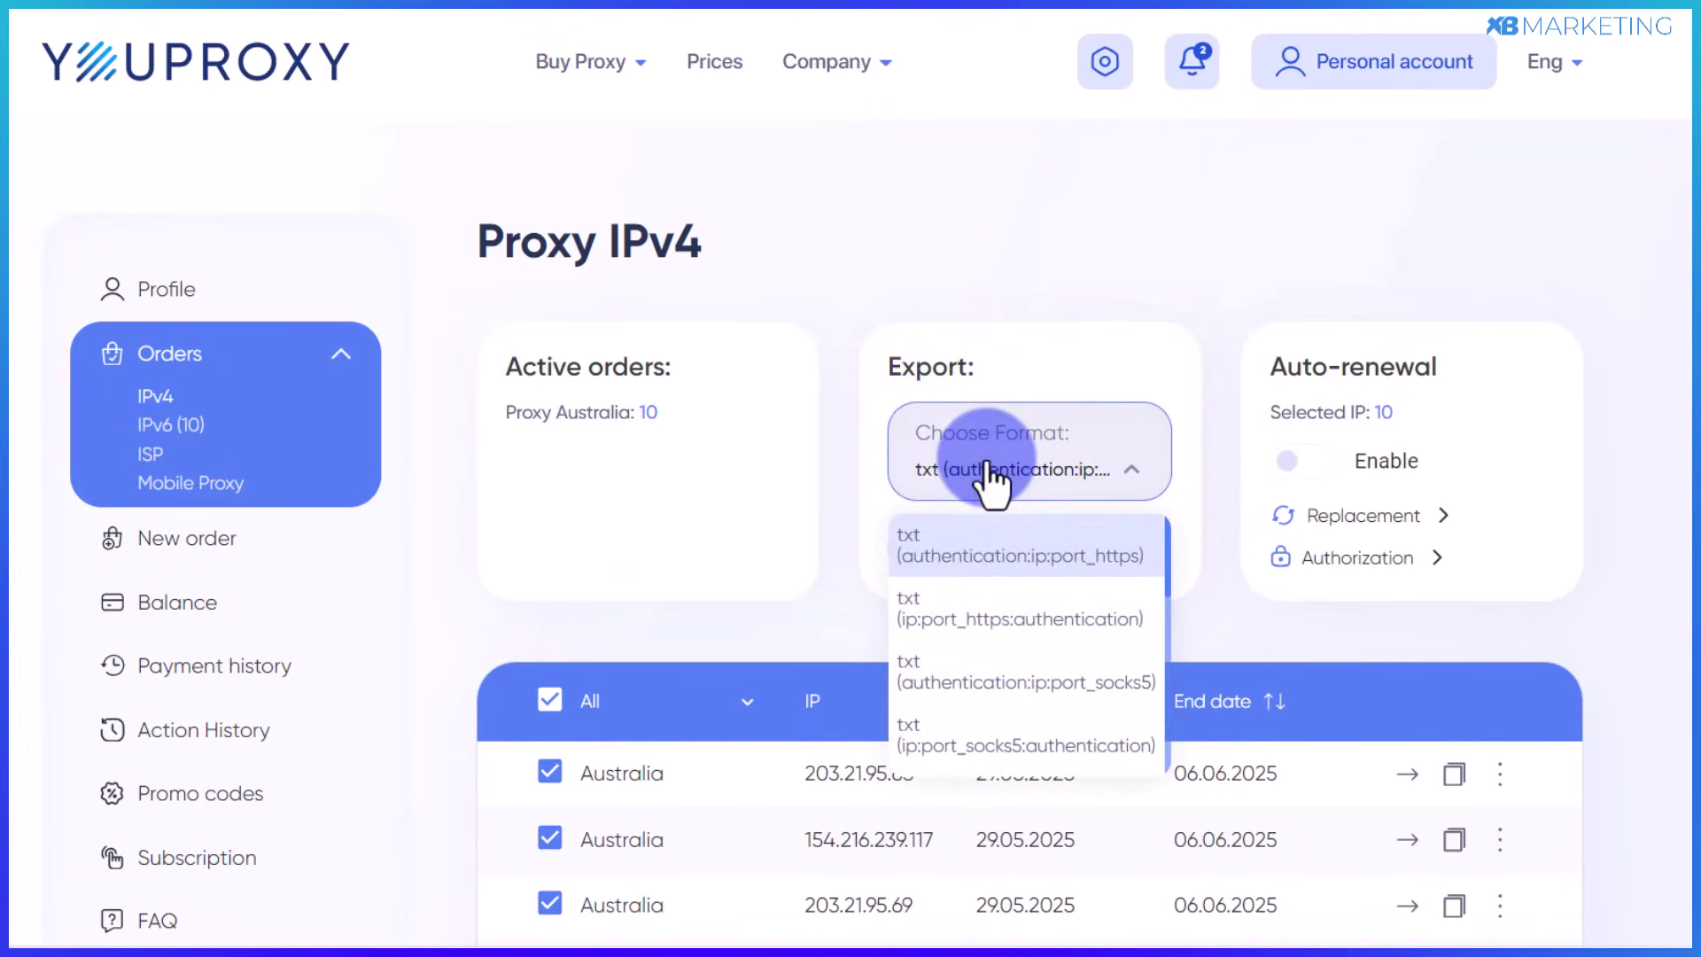
scroll(1019, 664, down, 4)
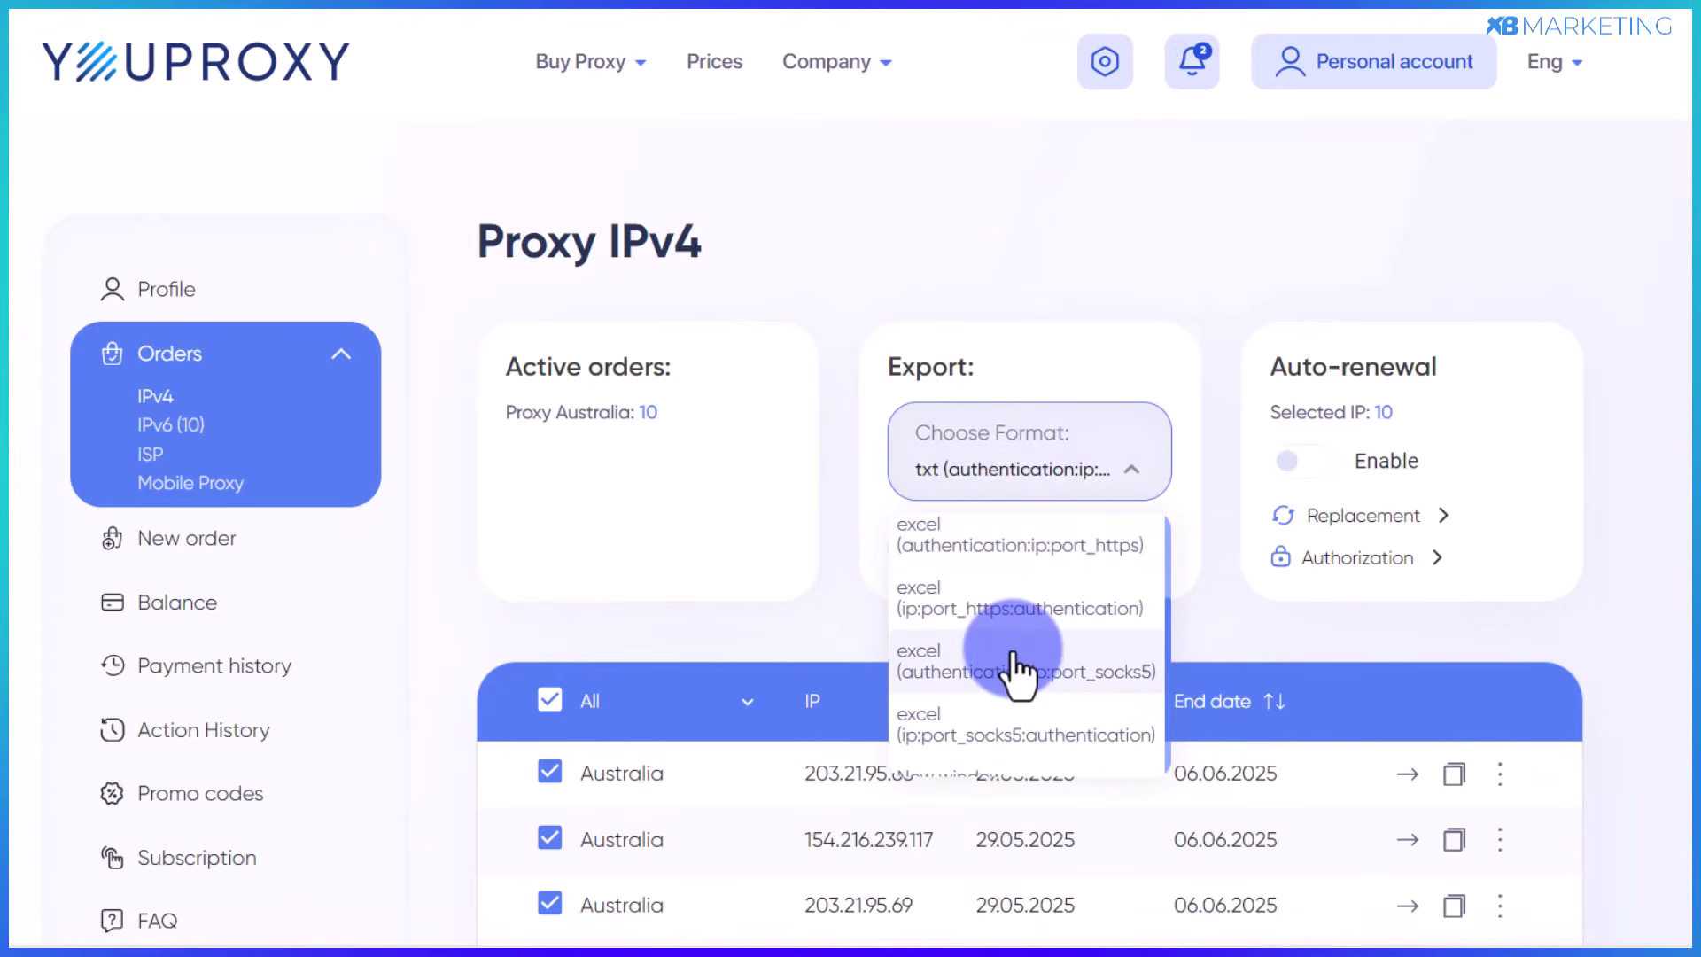
scroll(1018, 670, up, 4)
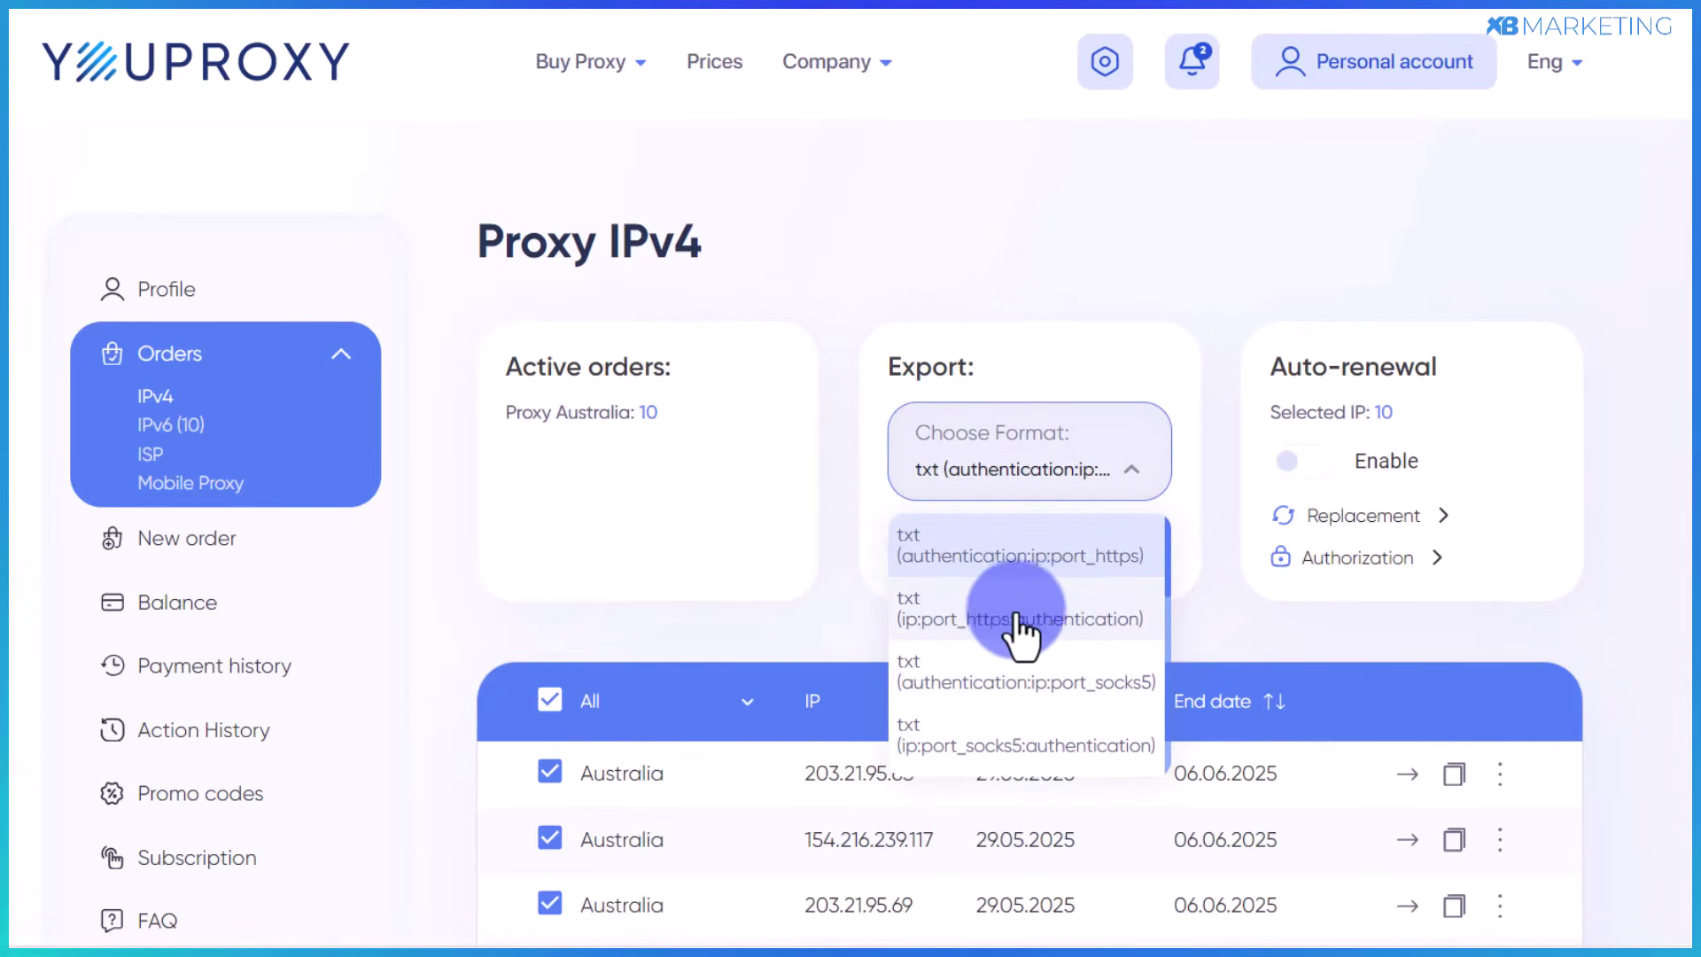
click(975, 617)
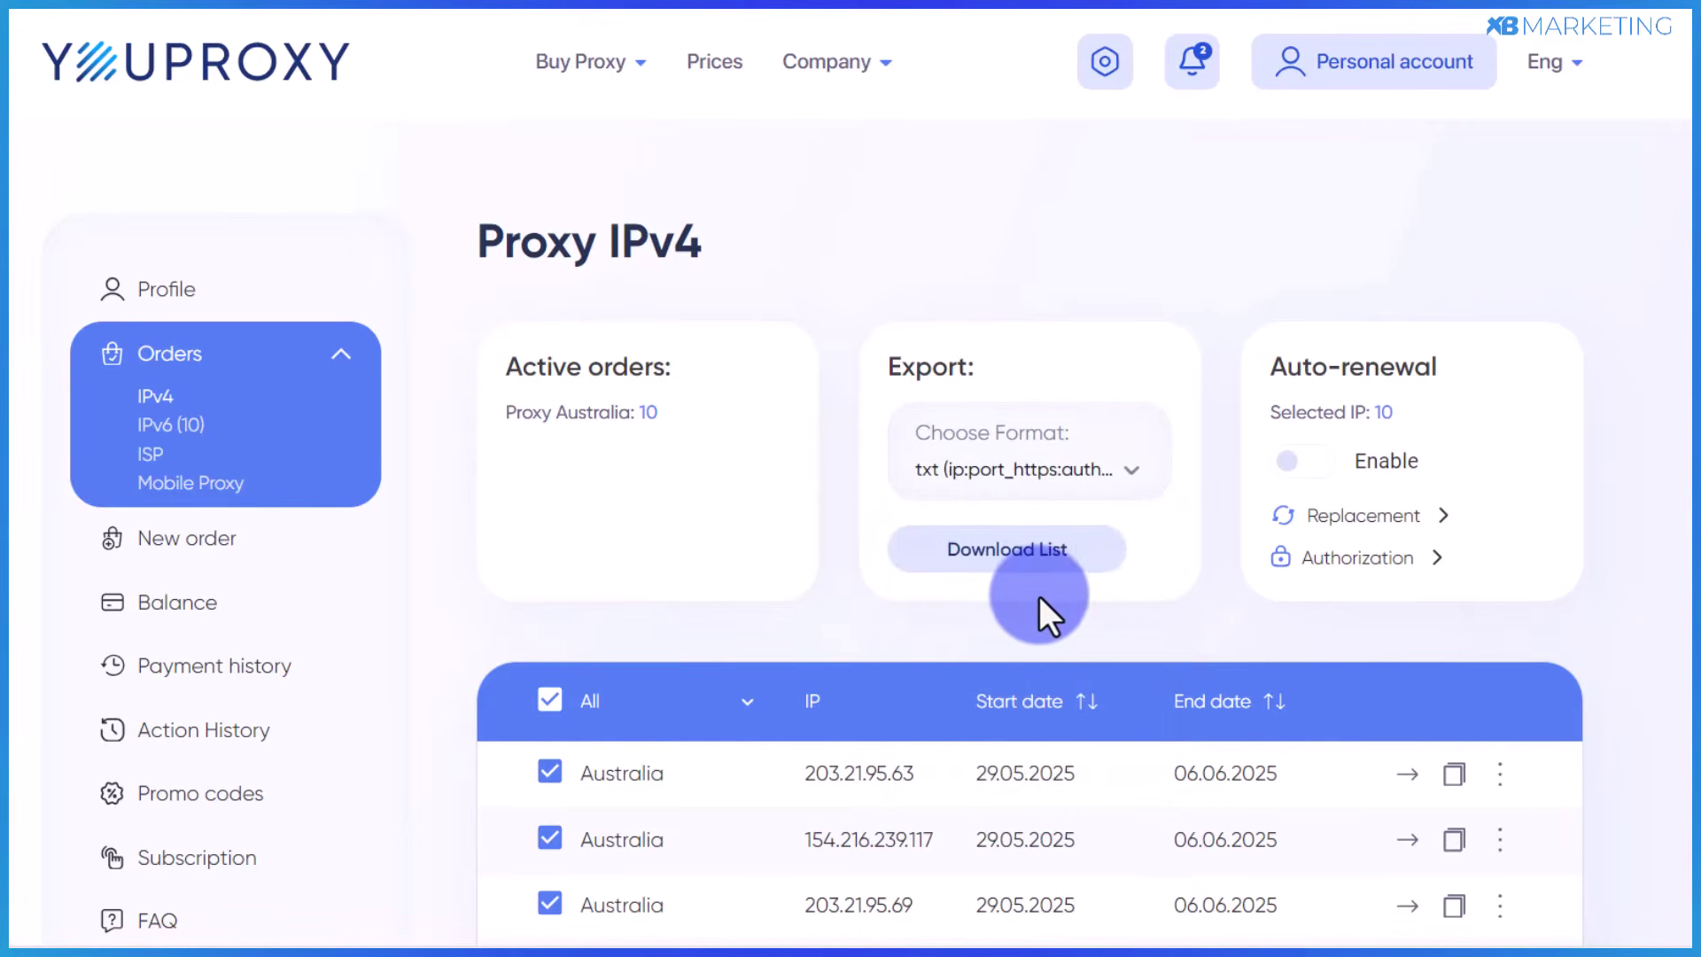
click(1023, 550)
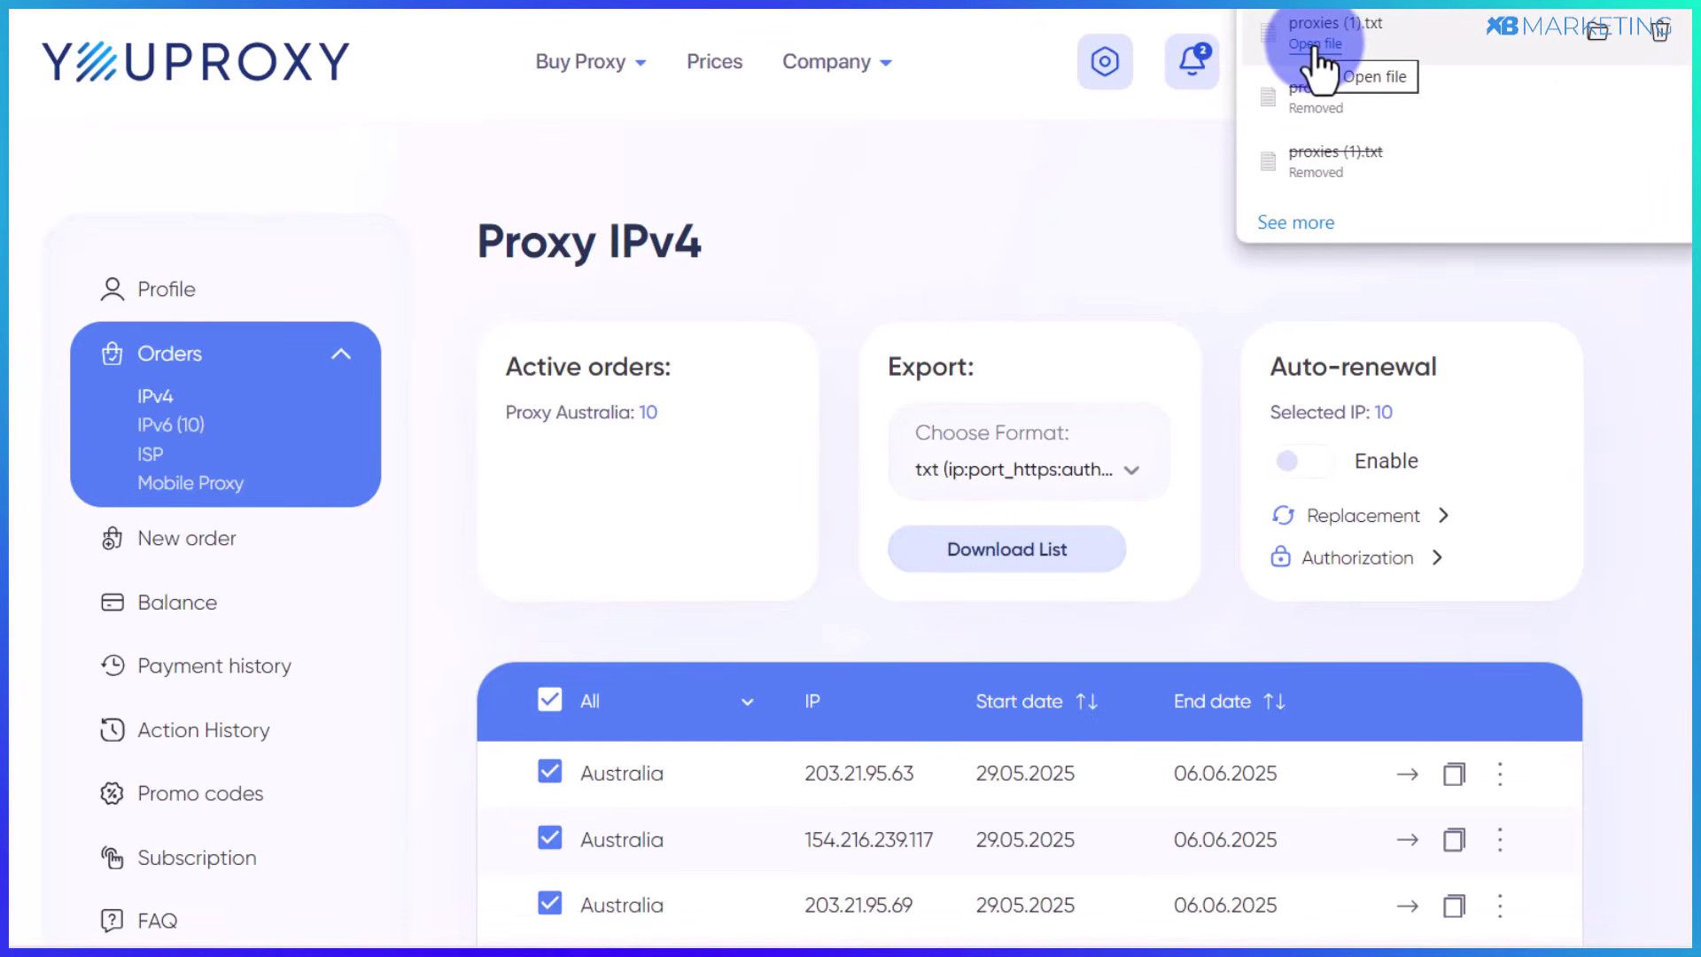
- Open the downloaded proxies (1).txt and copy all its proxy lines, including usernames and passwords, into AdsPower's proxy information field
click(1314, 44)
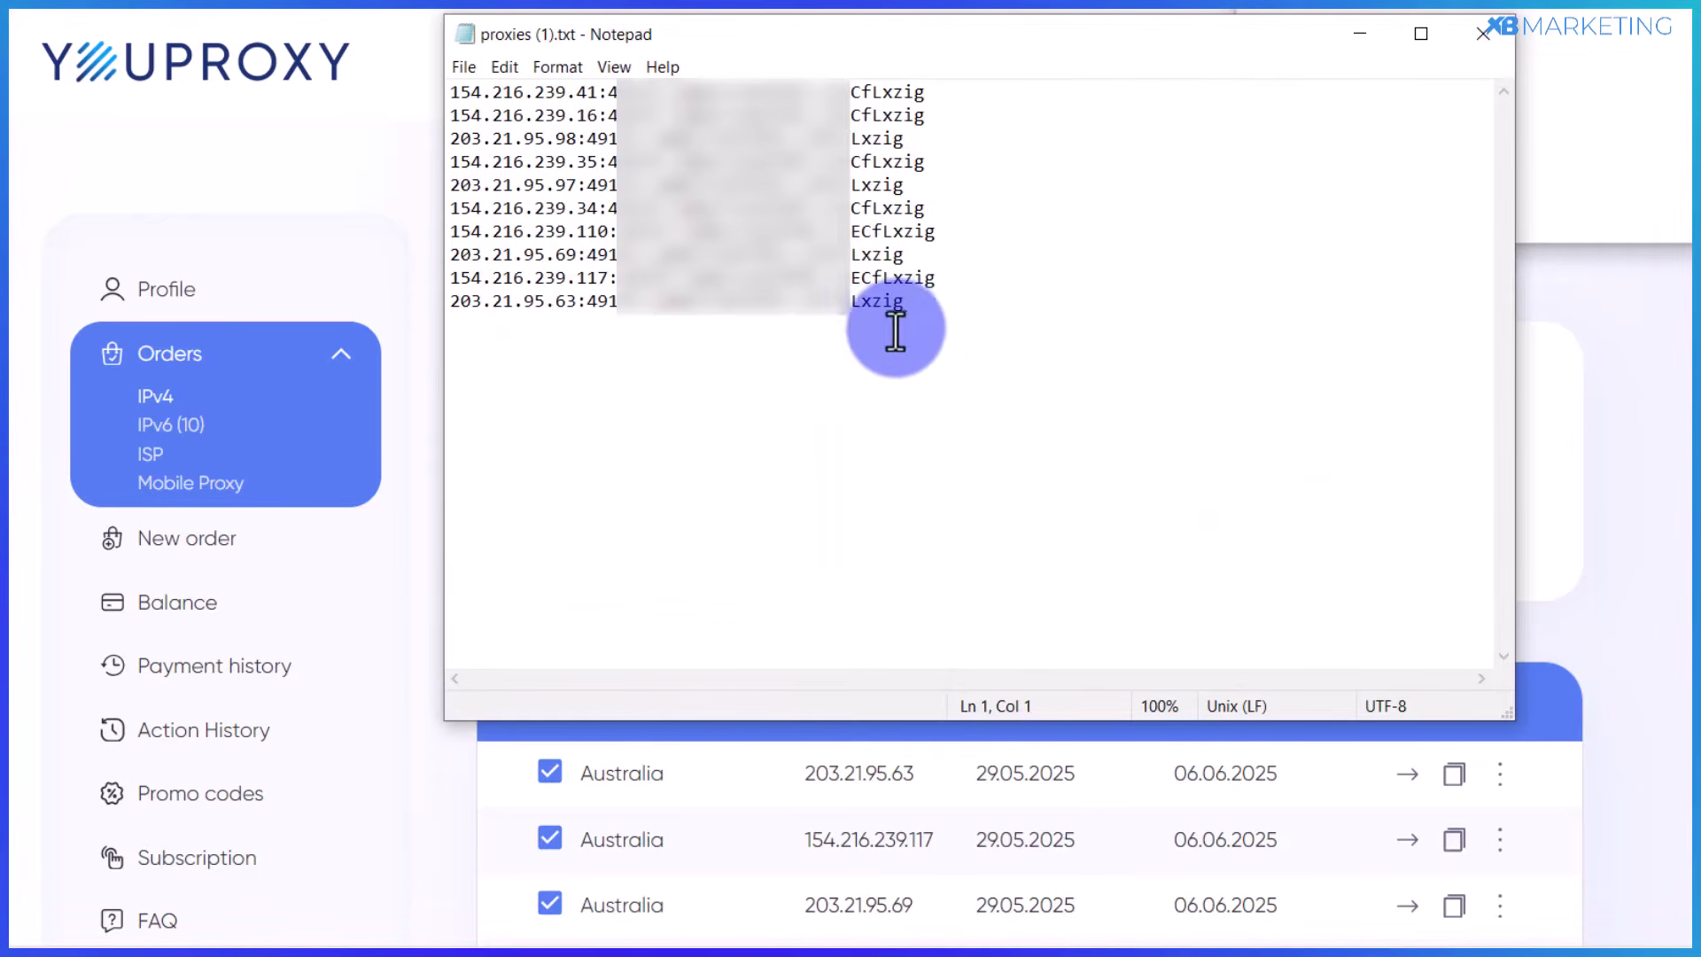
drag(927, 312, 419, 100)
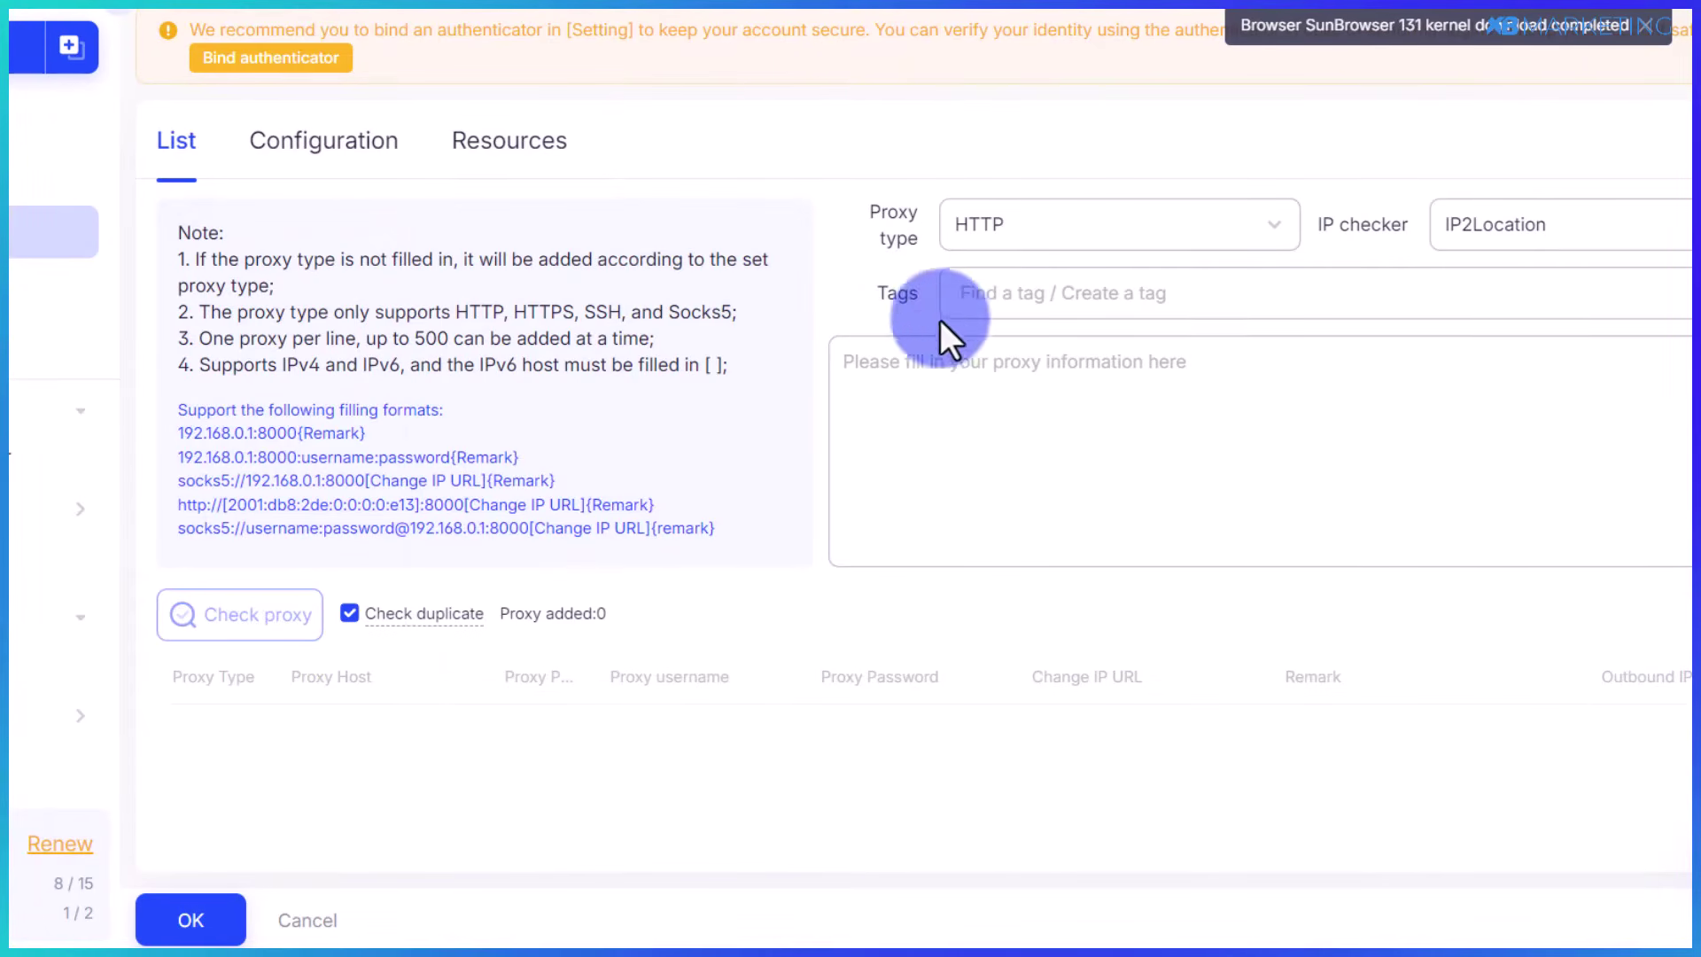
click(932, 376)
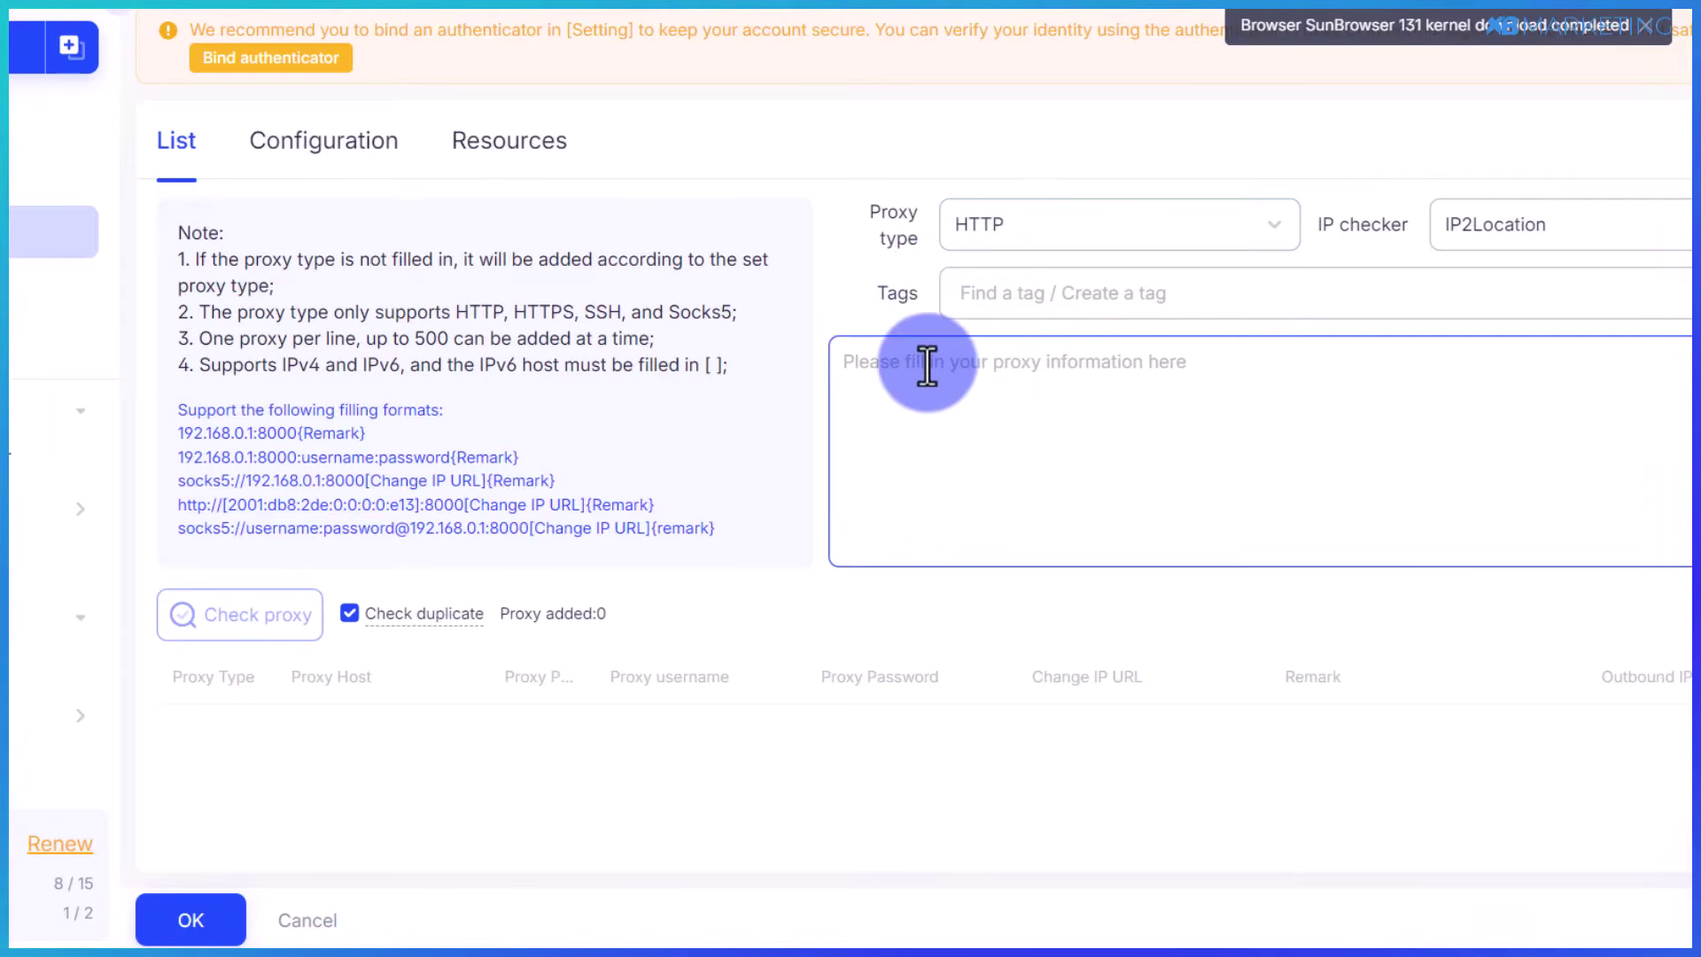
key(ctrl+v)
scroll(1077, 398, up, 2)
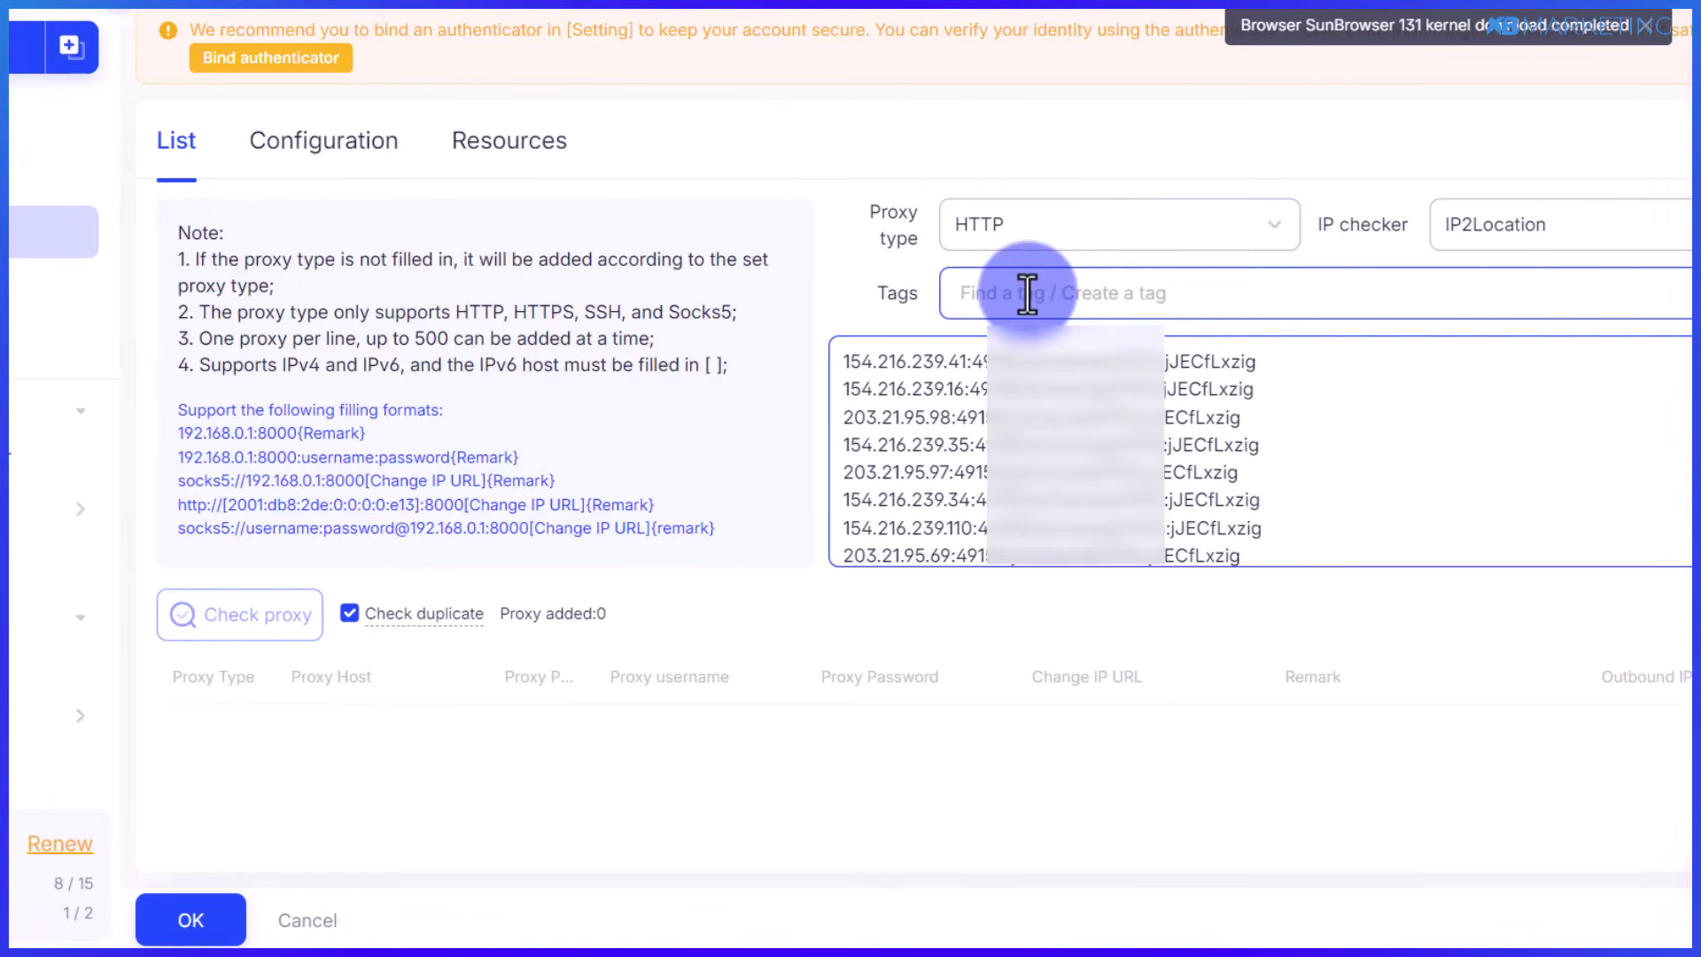
- Create a new tag named Autralia and assign it to the proxies being added
click(1028, 294)
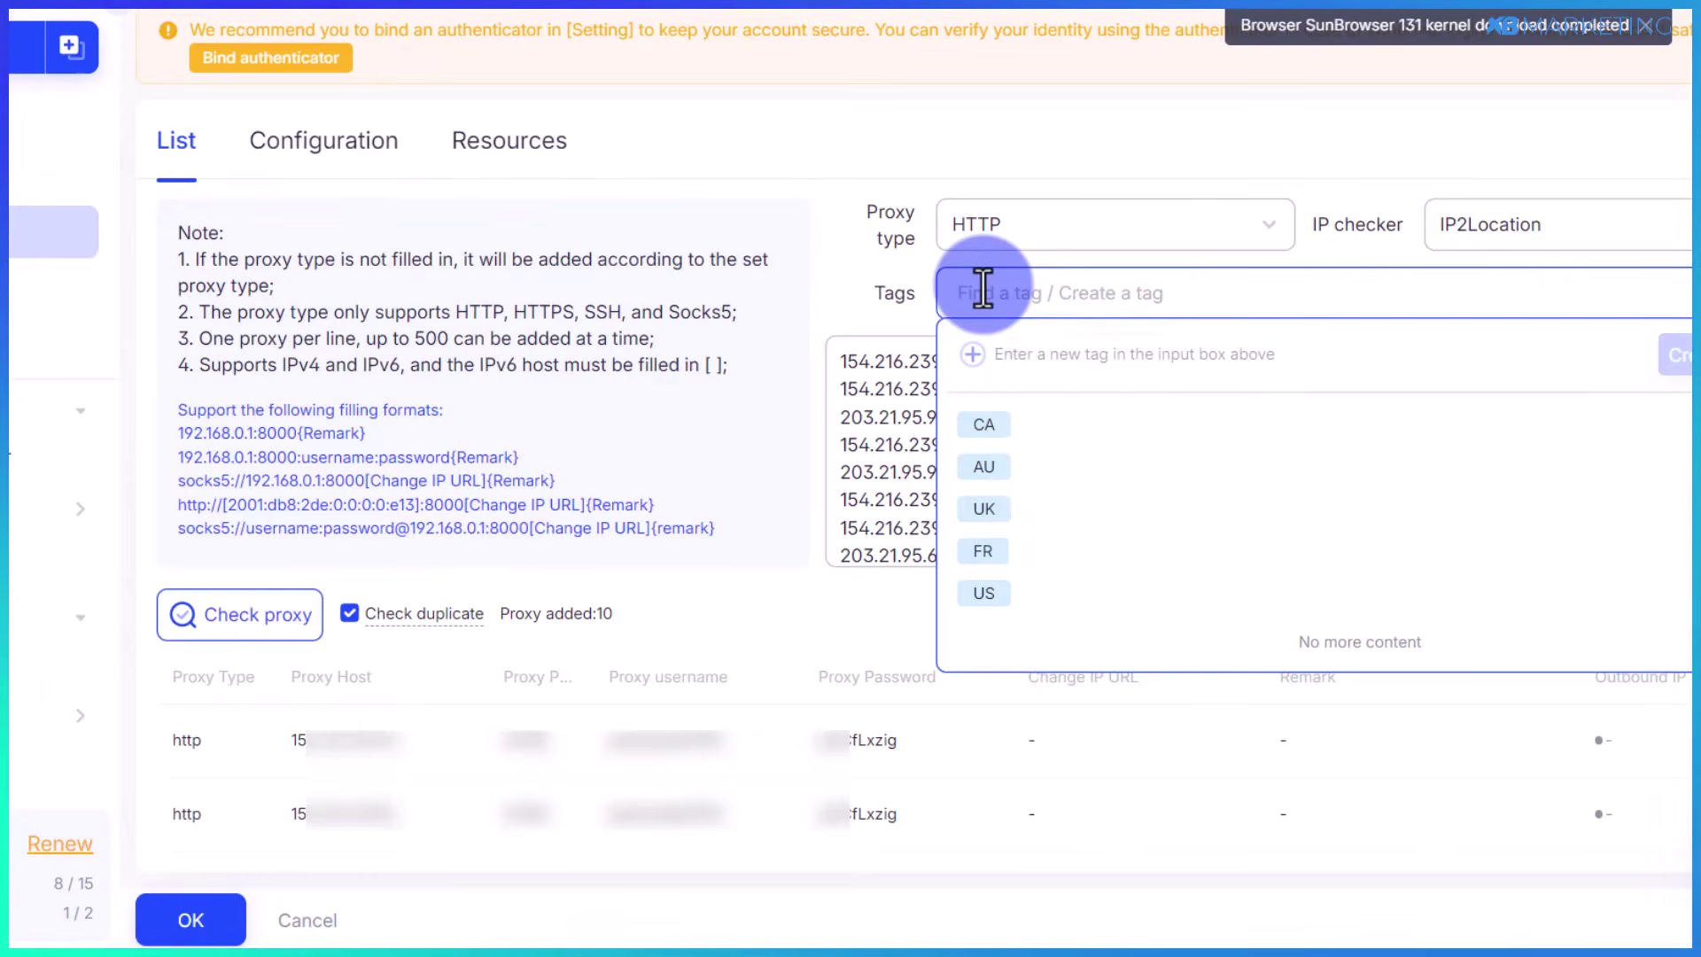
text(A)
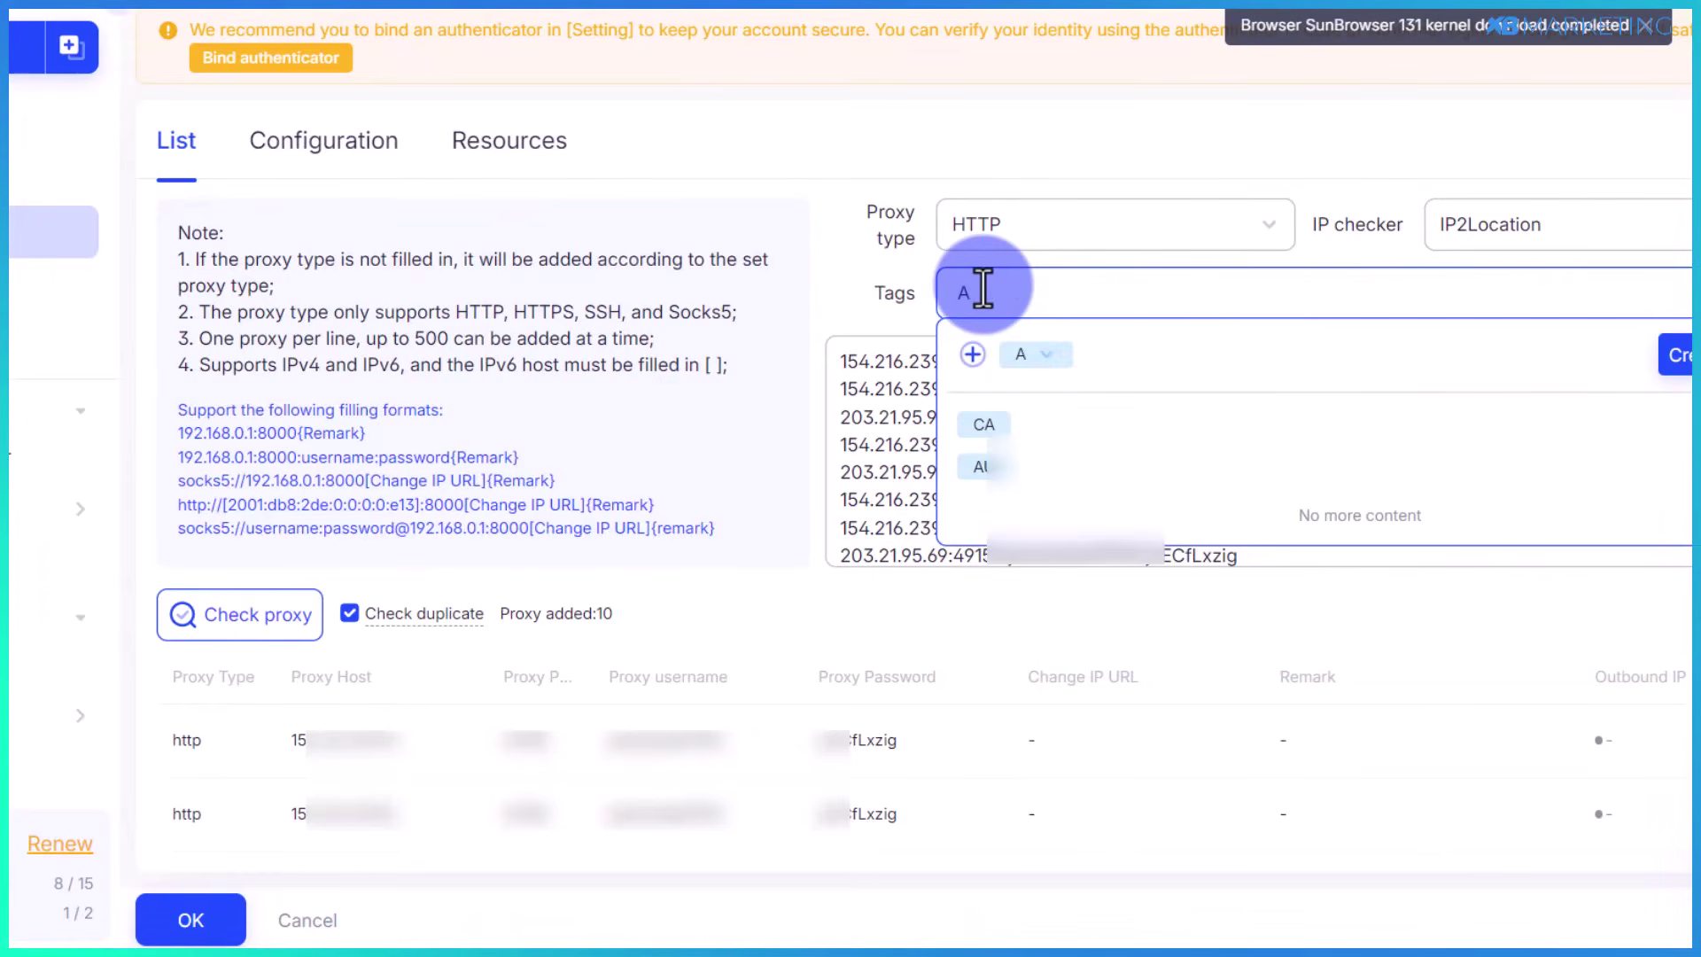
text(USTRA)
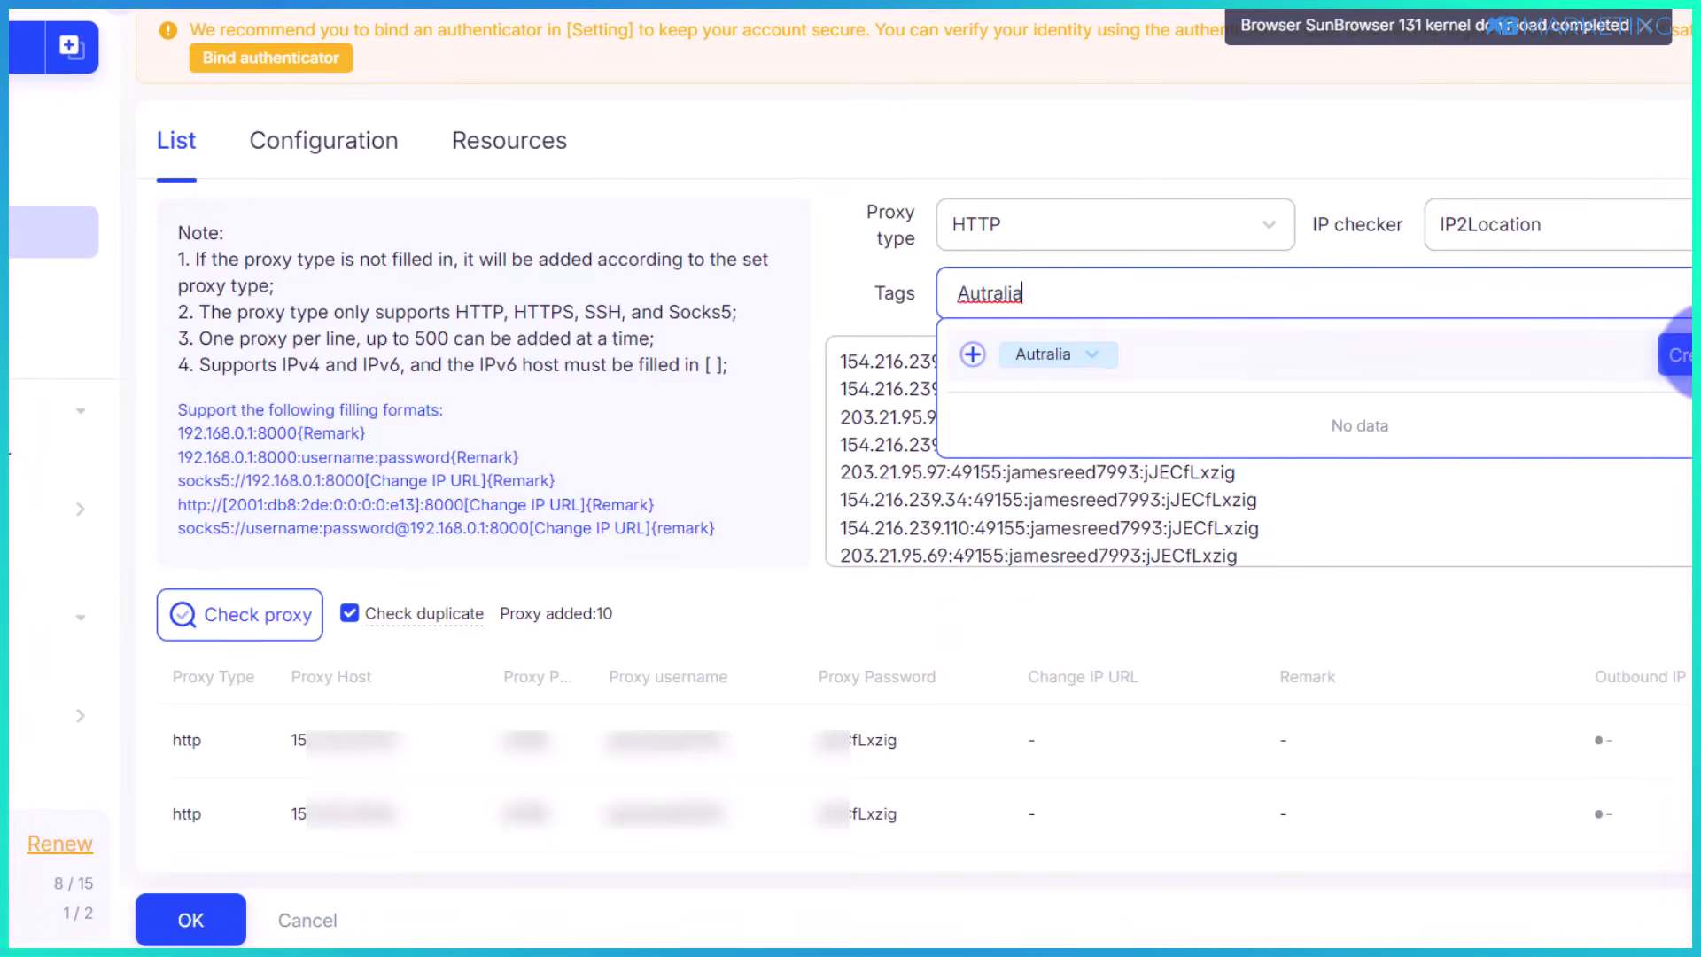
click(1676, 355)
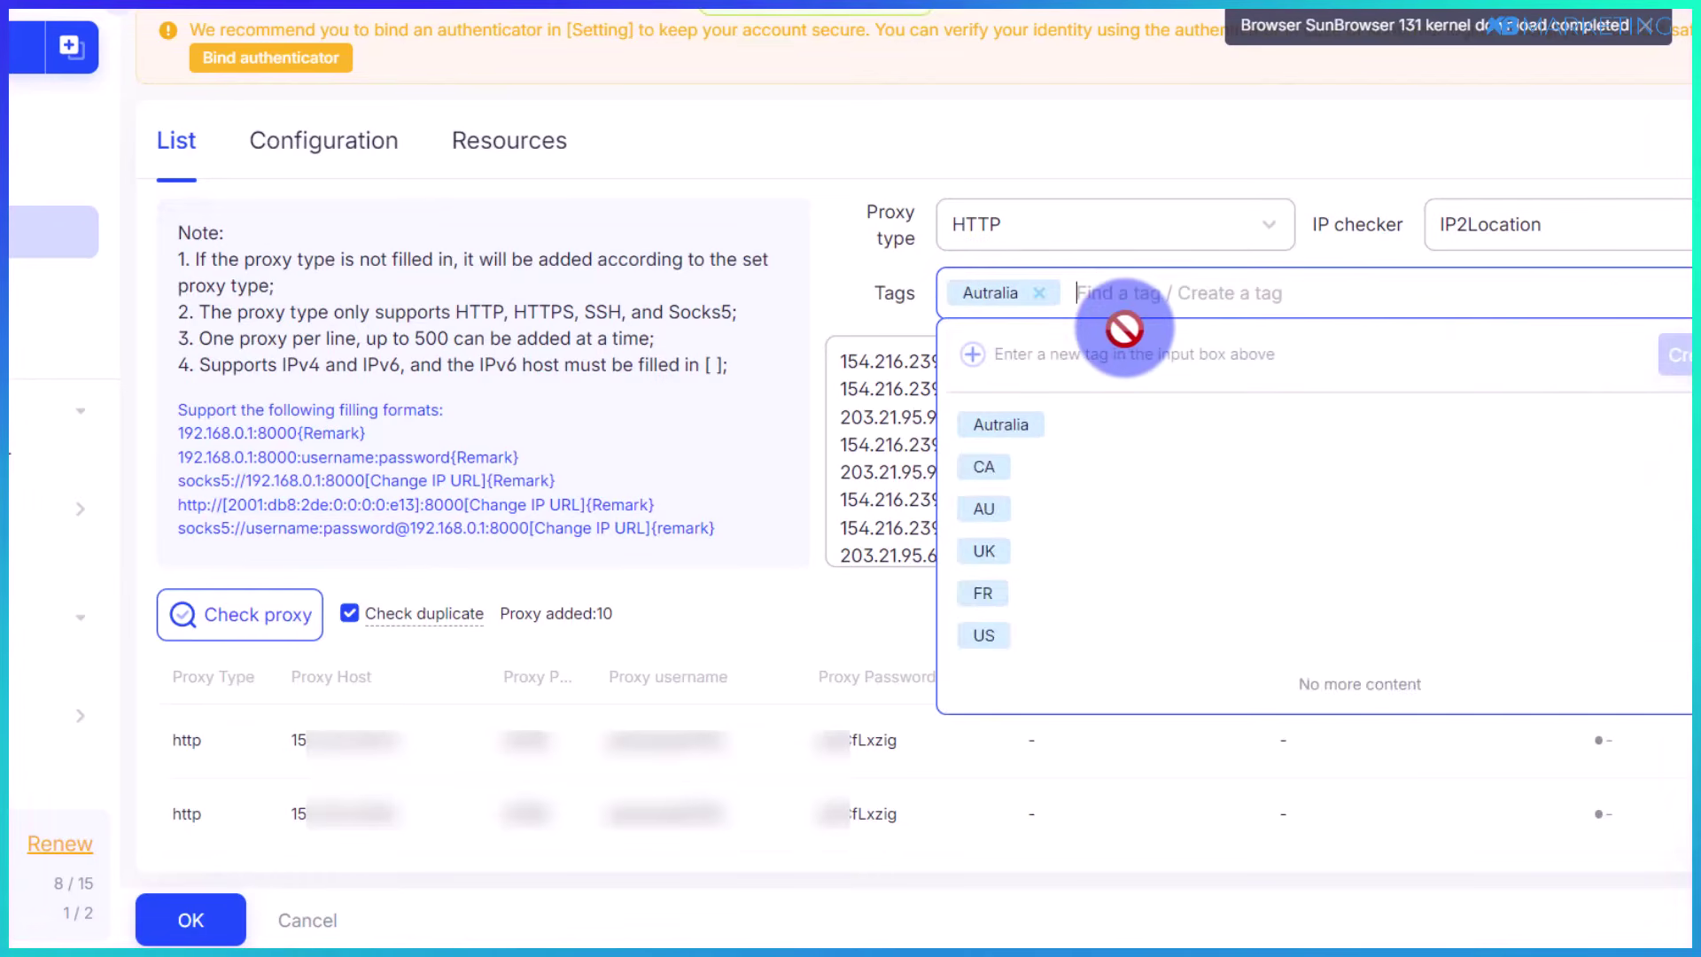
click(823, 281)
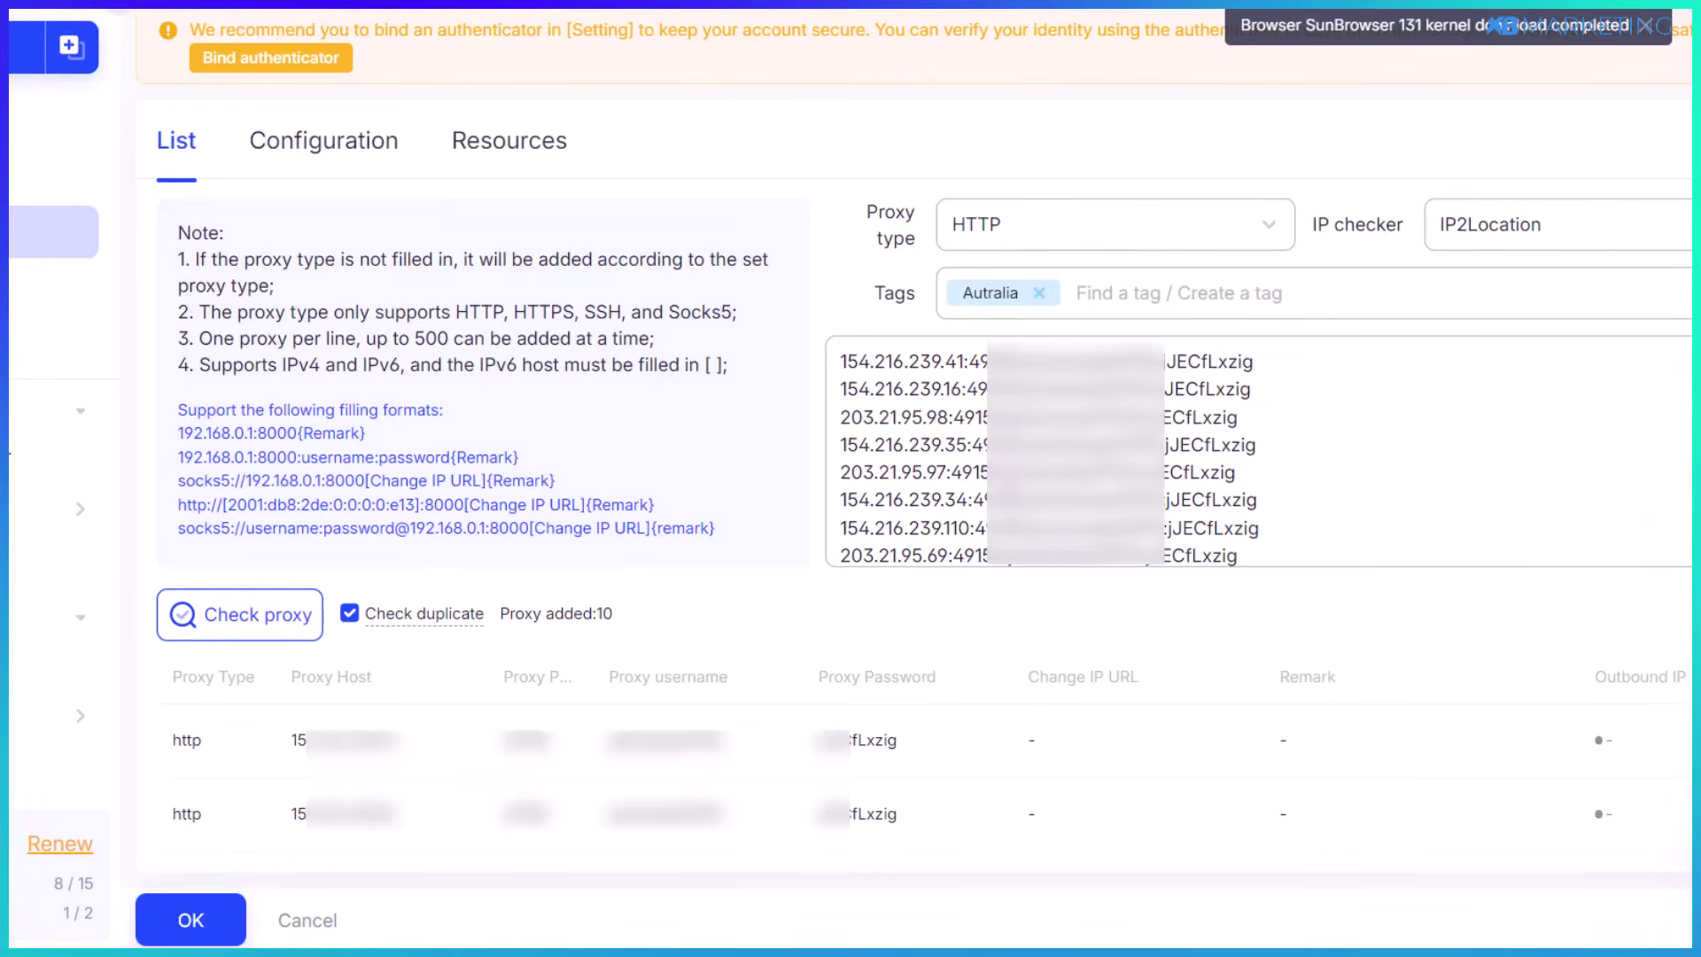
- Run the proxy check on the pasted proxies, review their outbound IPs and save them to the proxy list
click(240, 627)
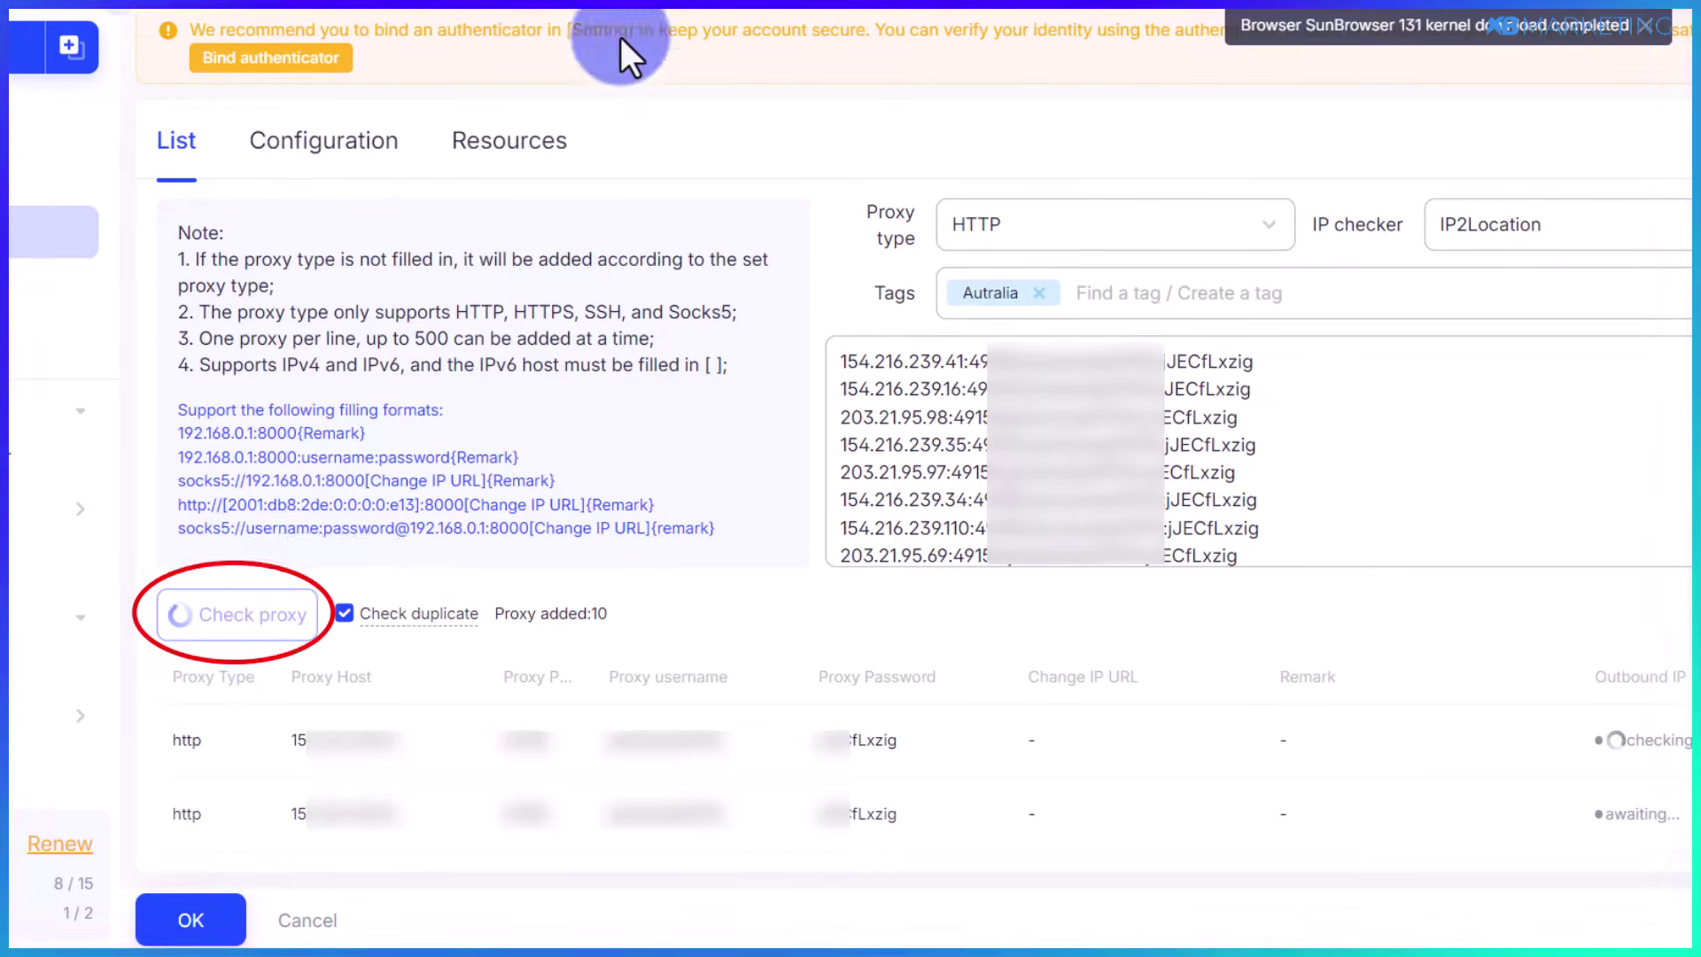
scroll(976, 592, down, 5)
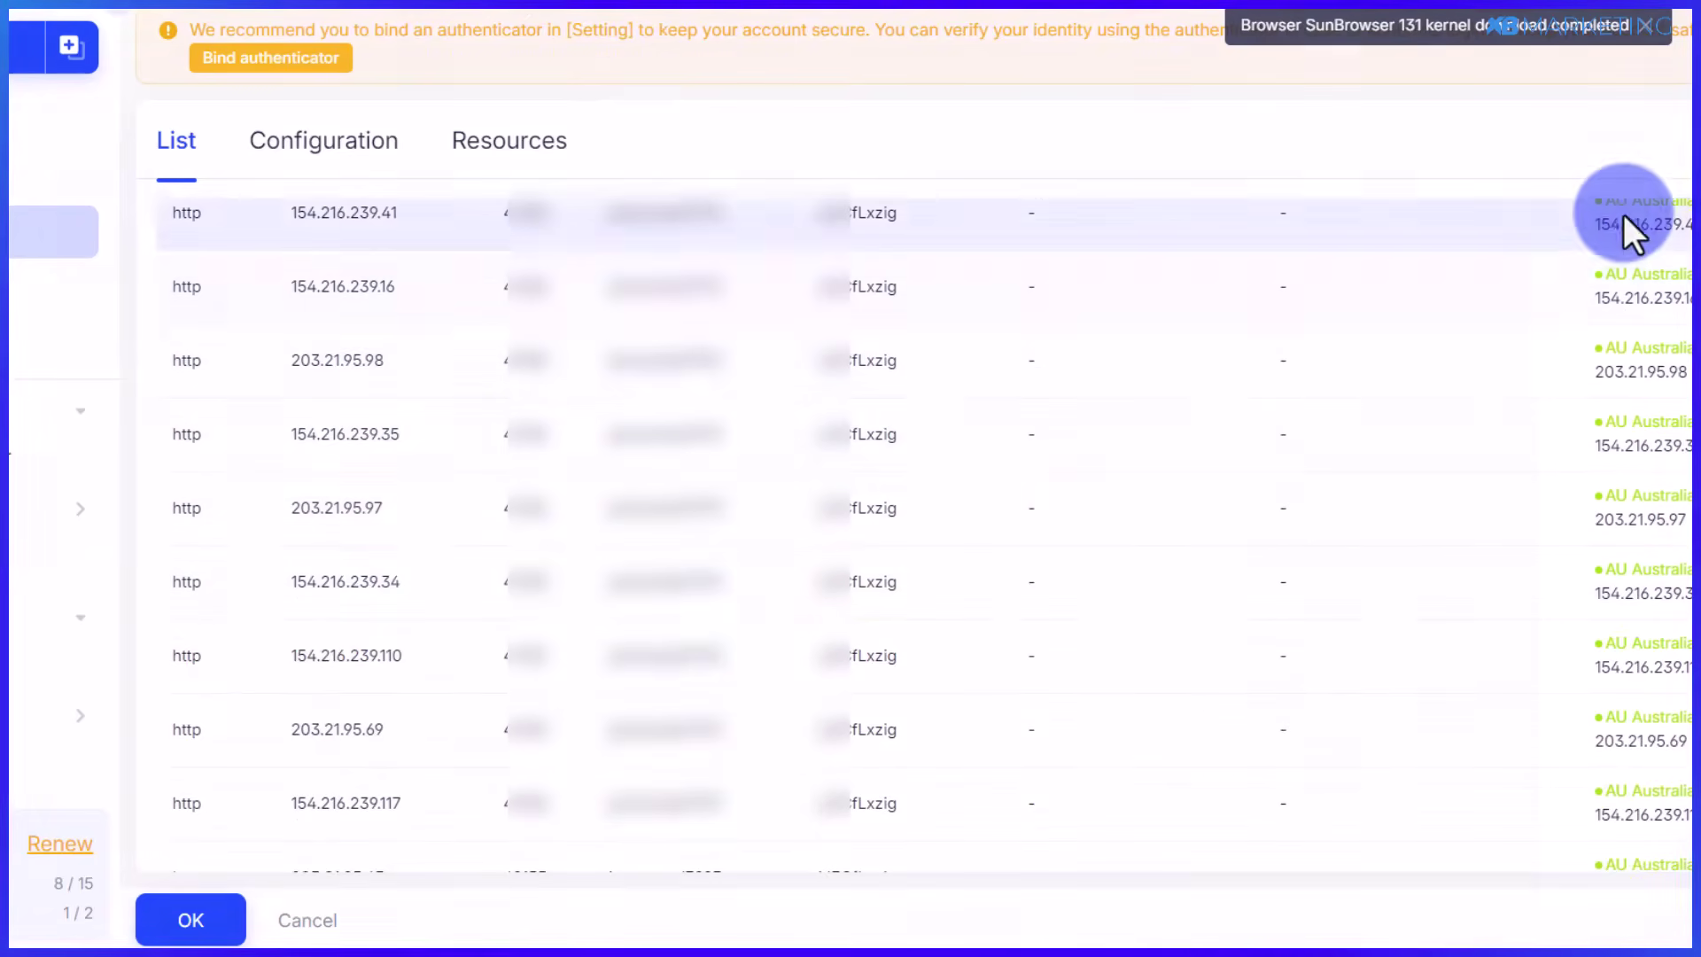
scroll(1621, 270, up, 2)
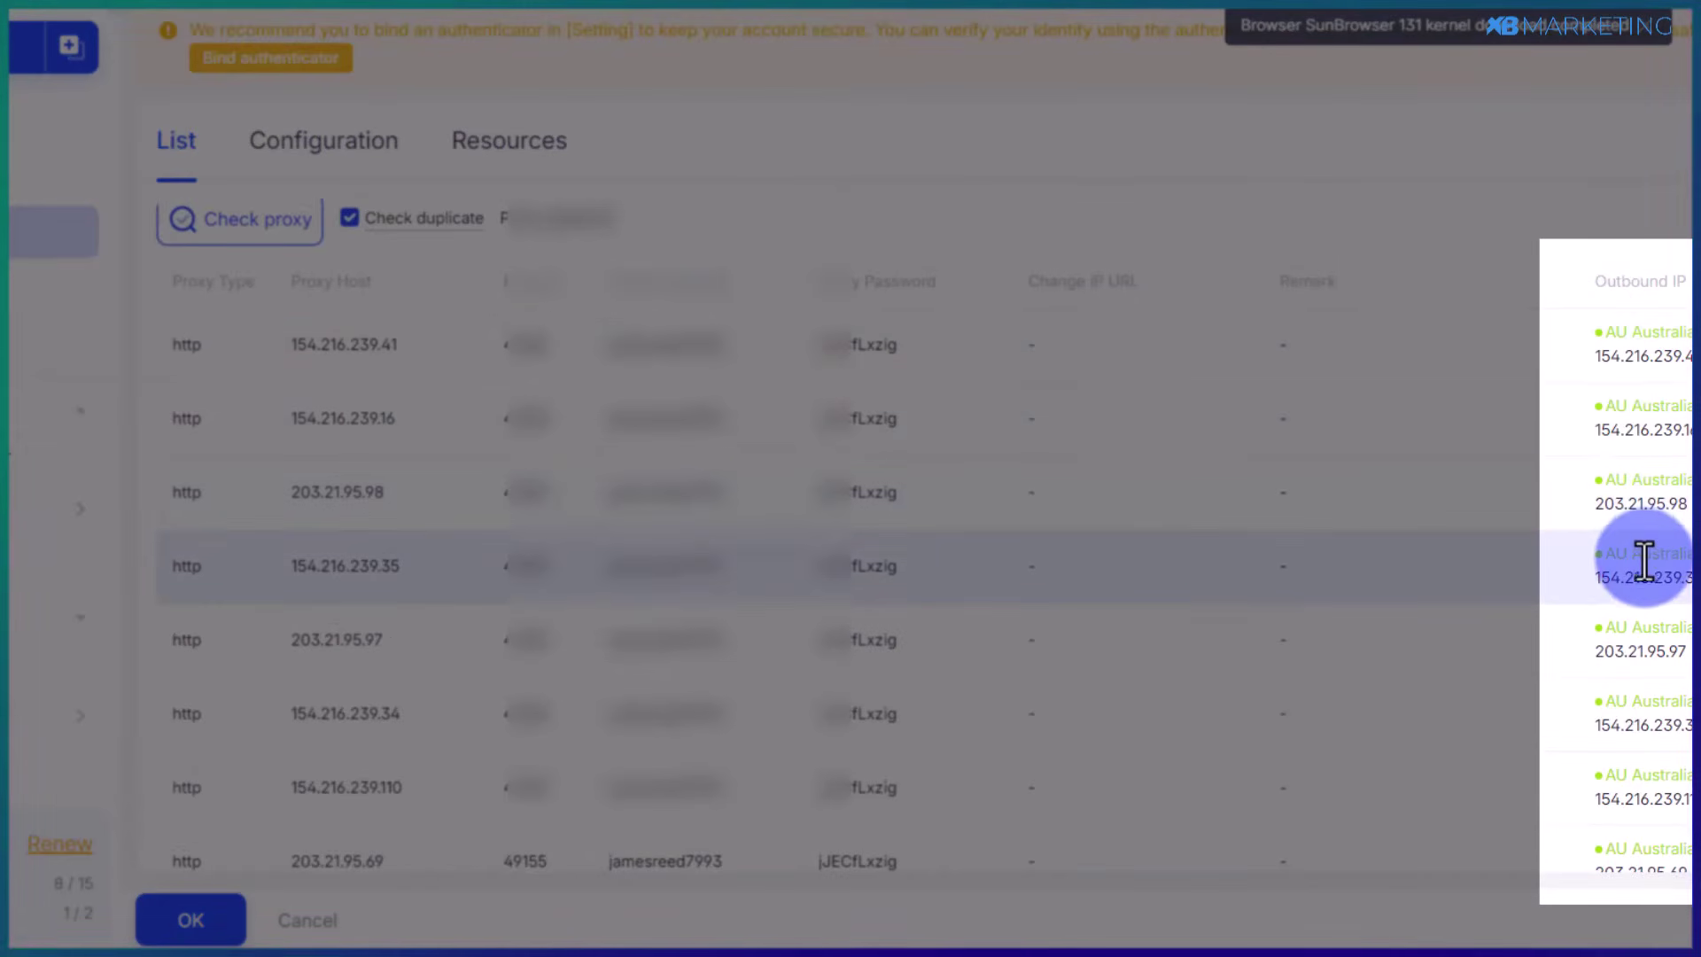
scroll(1644, 560, down, 2)
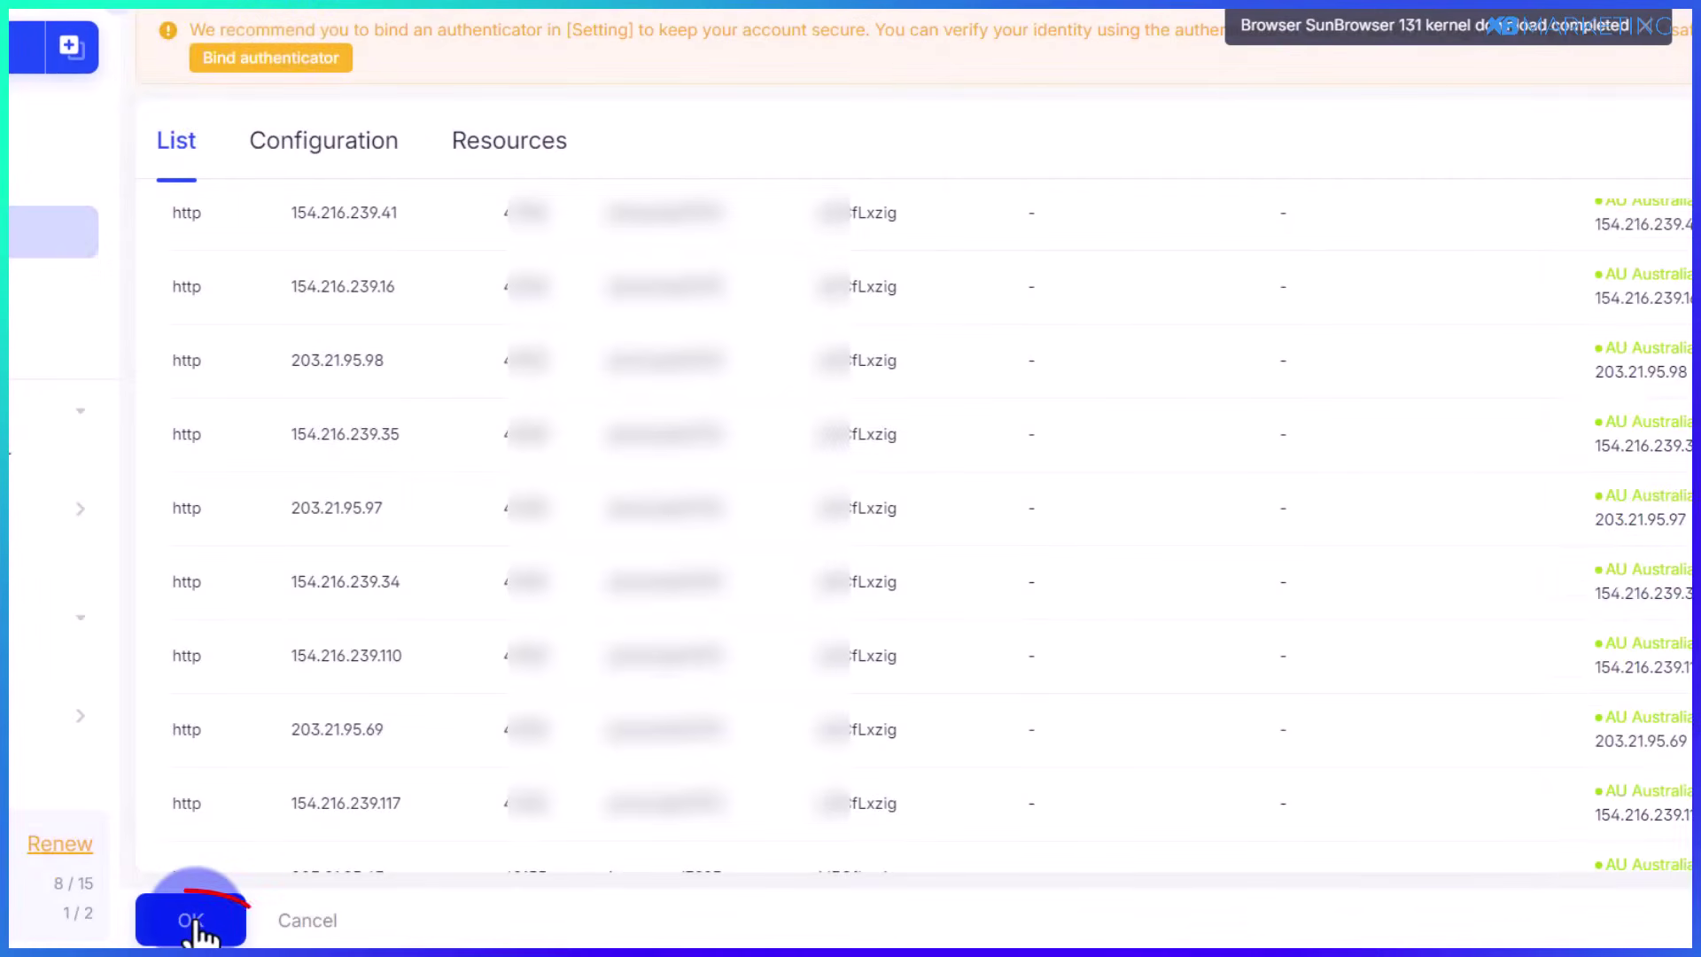
click(190, 920)
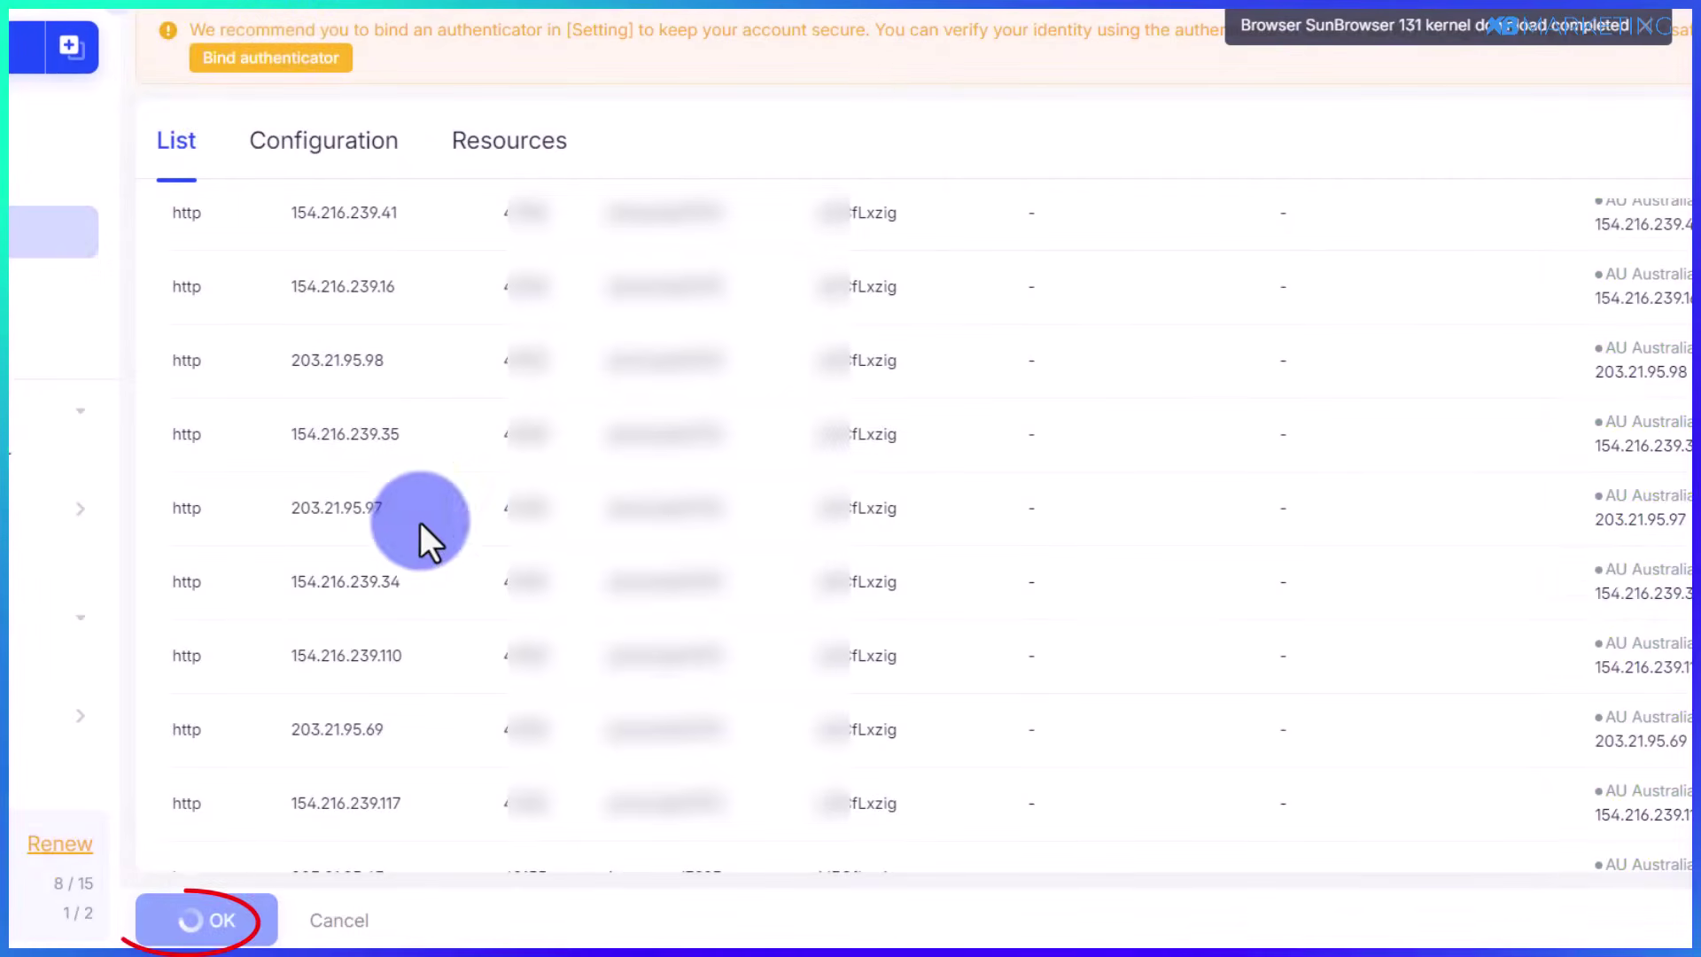
- Create a new SunBrowser profile named Google ads, keeping the Windows OS and the Ungrouped group
click(133, 132)
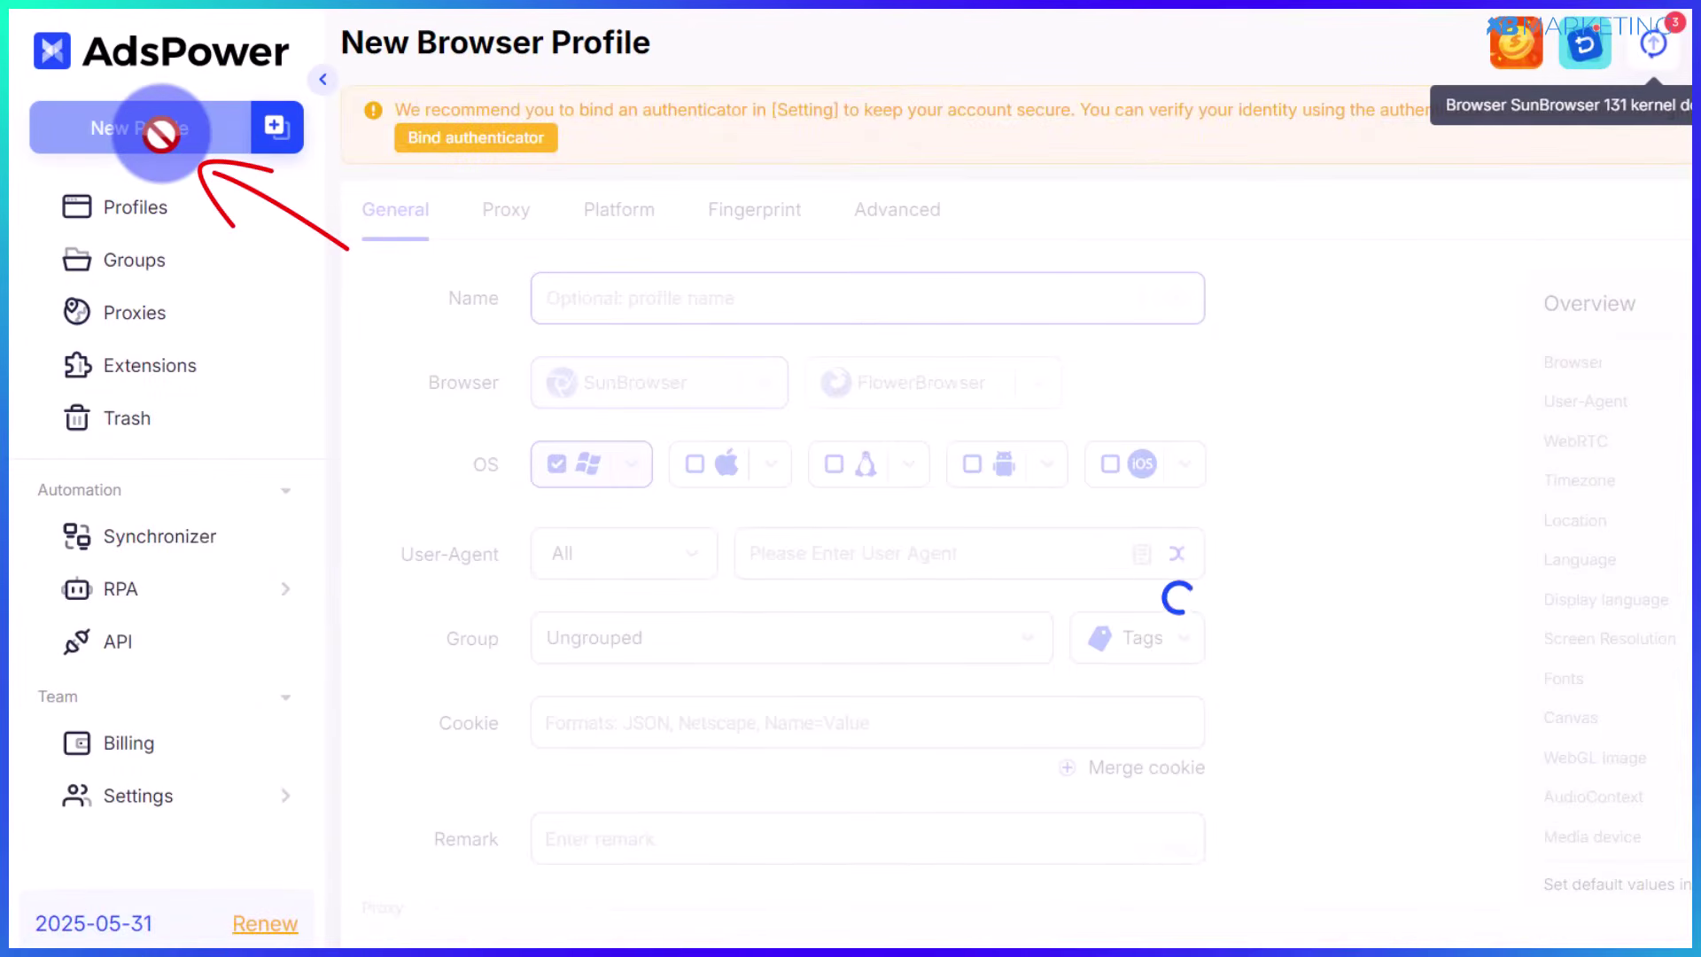
click(583, 330)
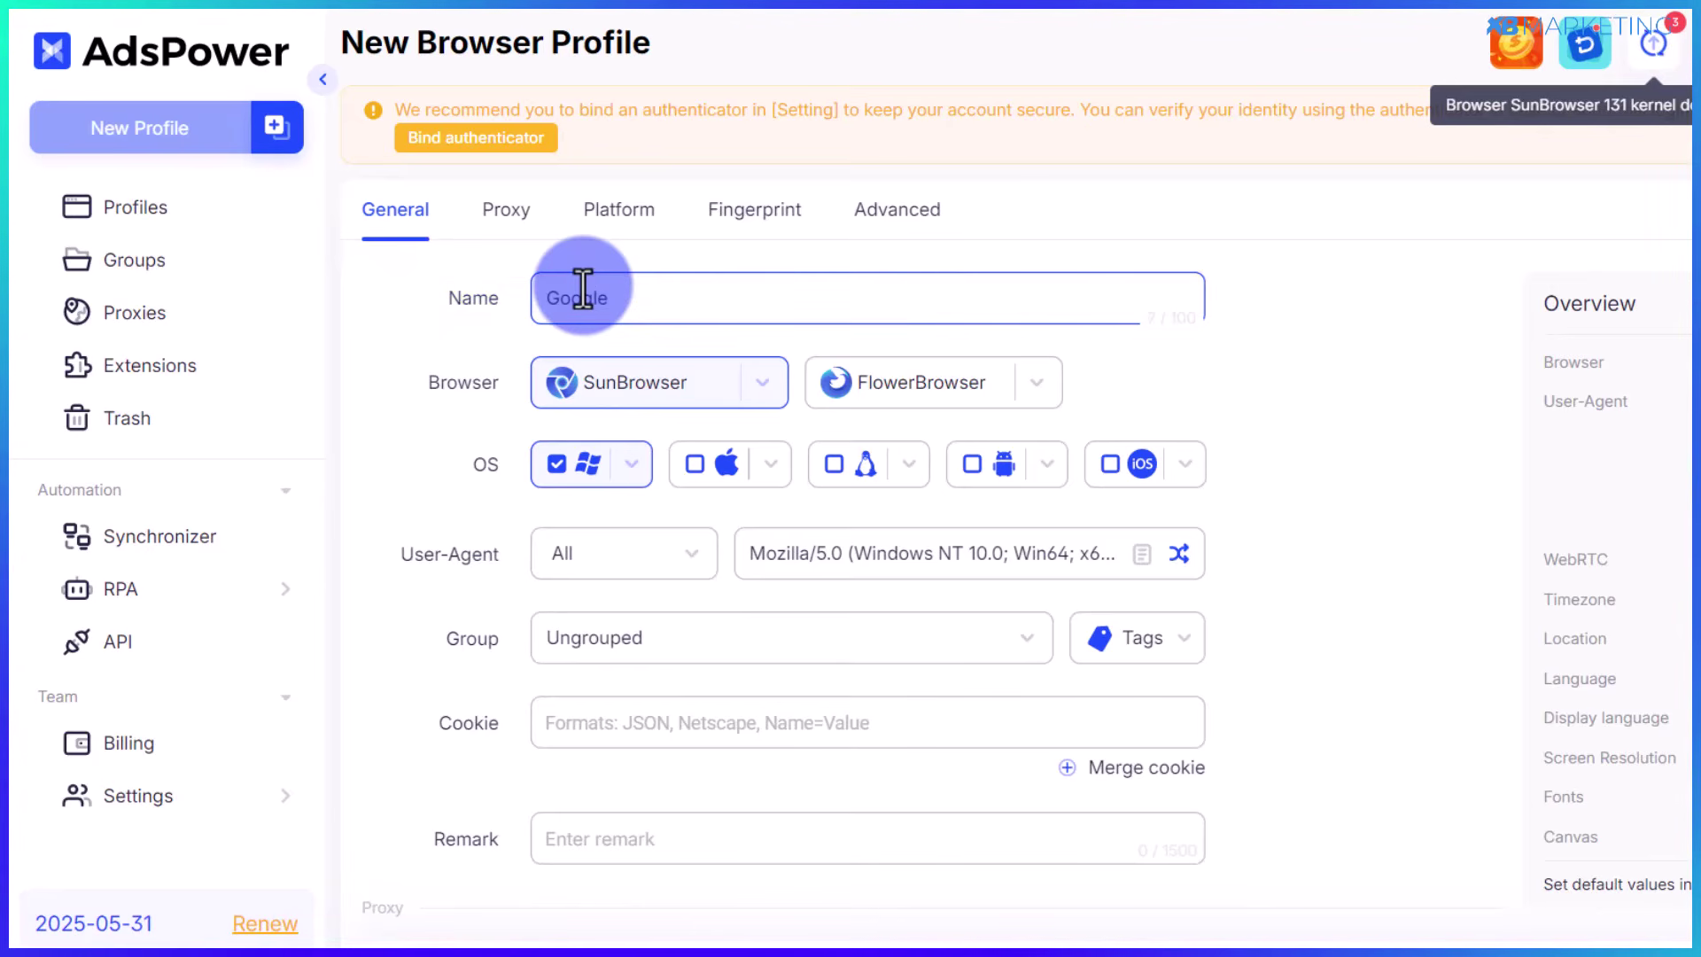
scroll(715, 491, down, 13)
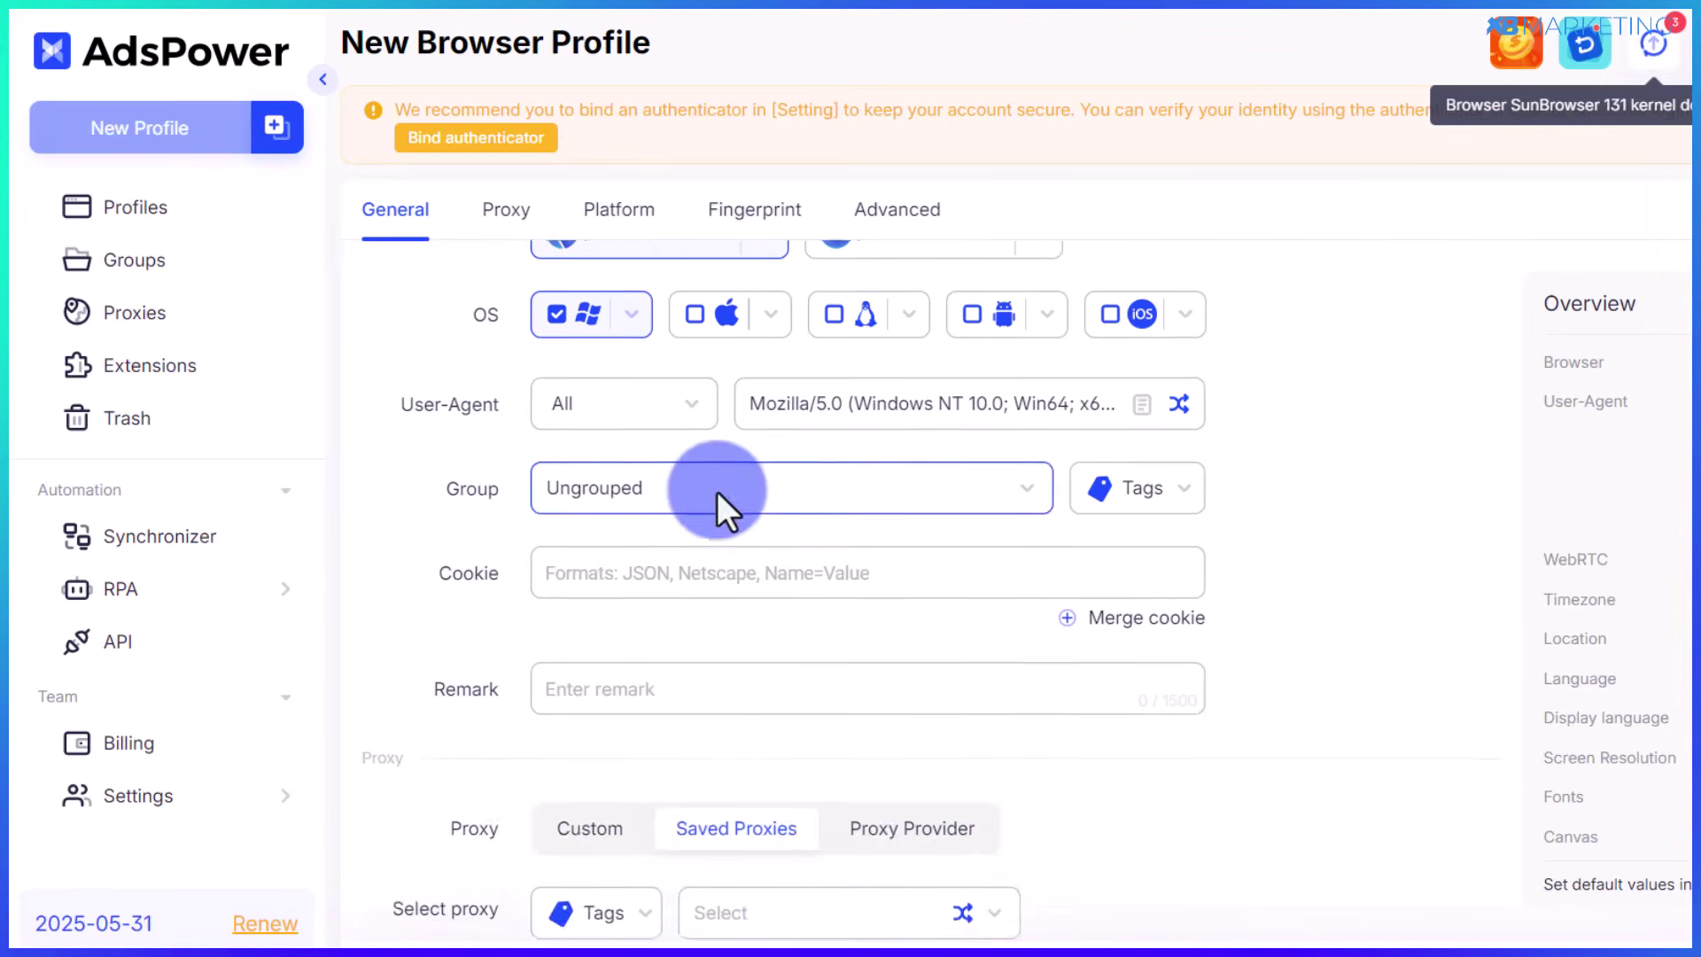
scroll(758, 514, up, 12)
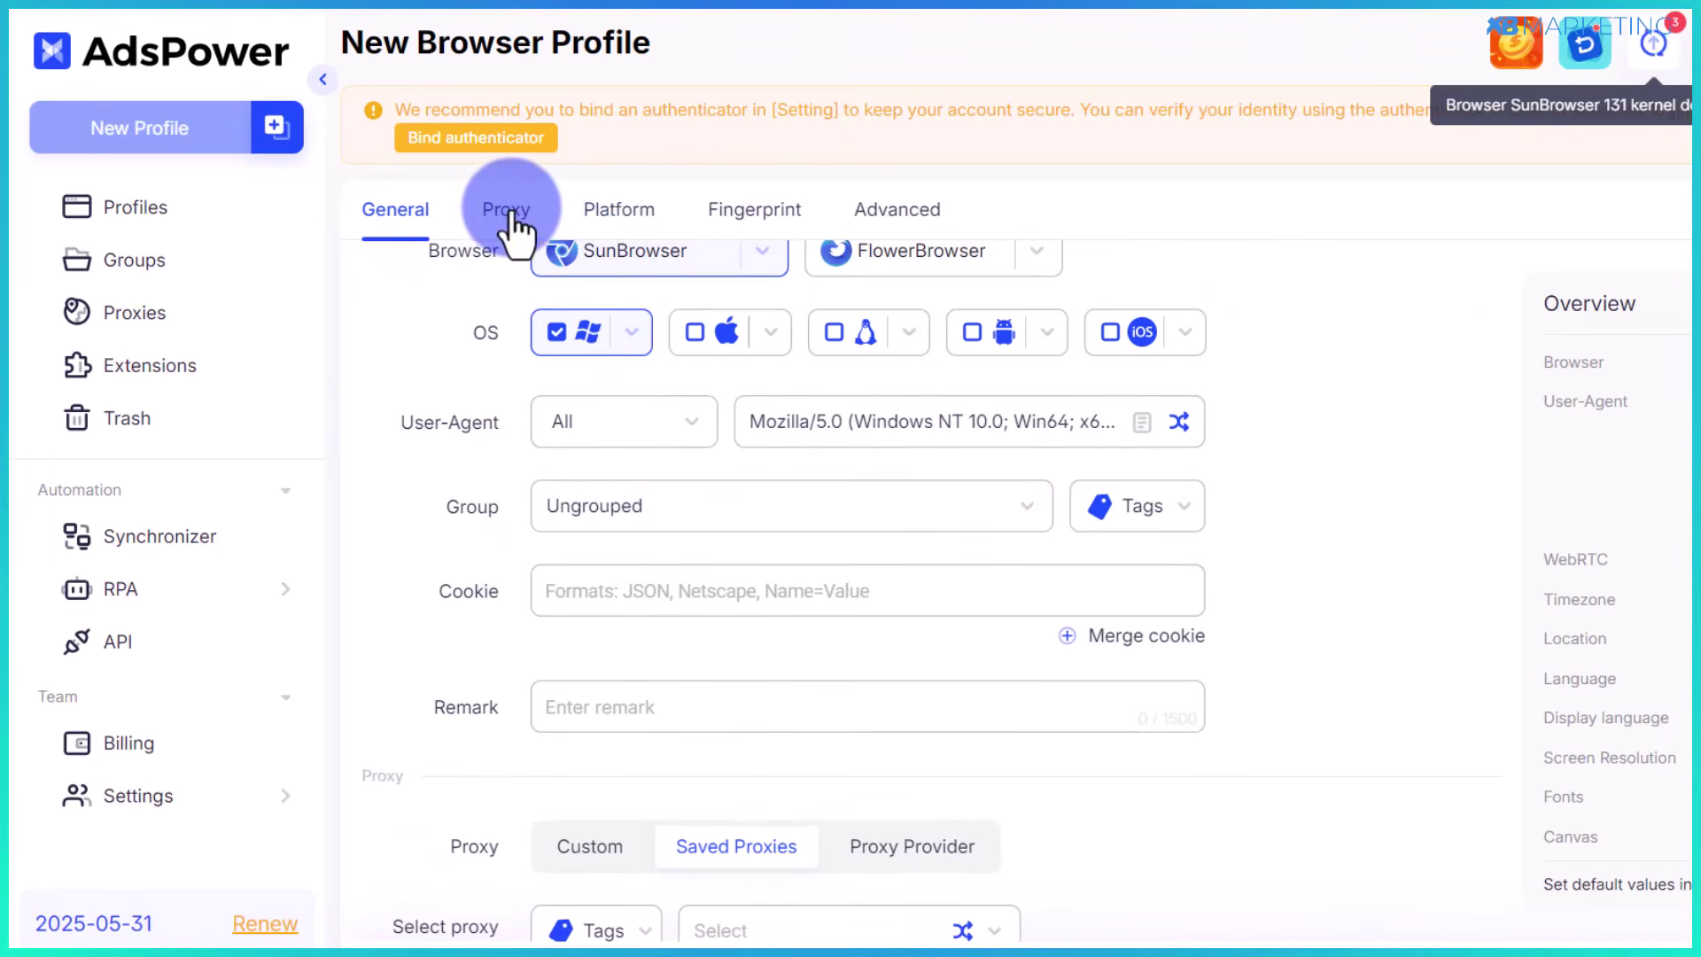
click(507, 213)
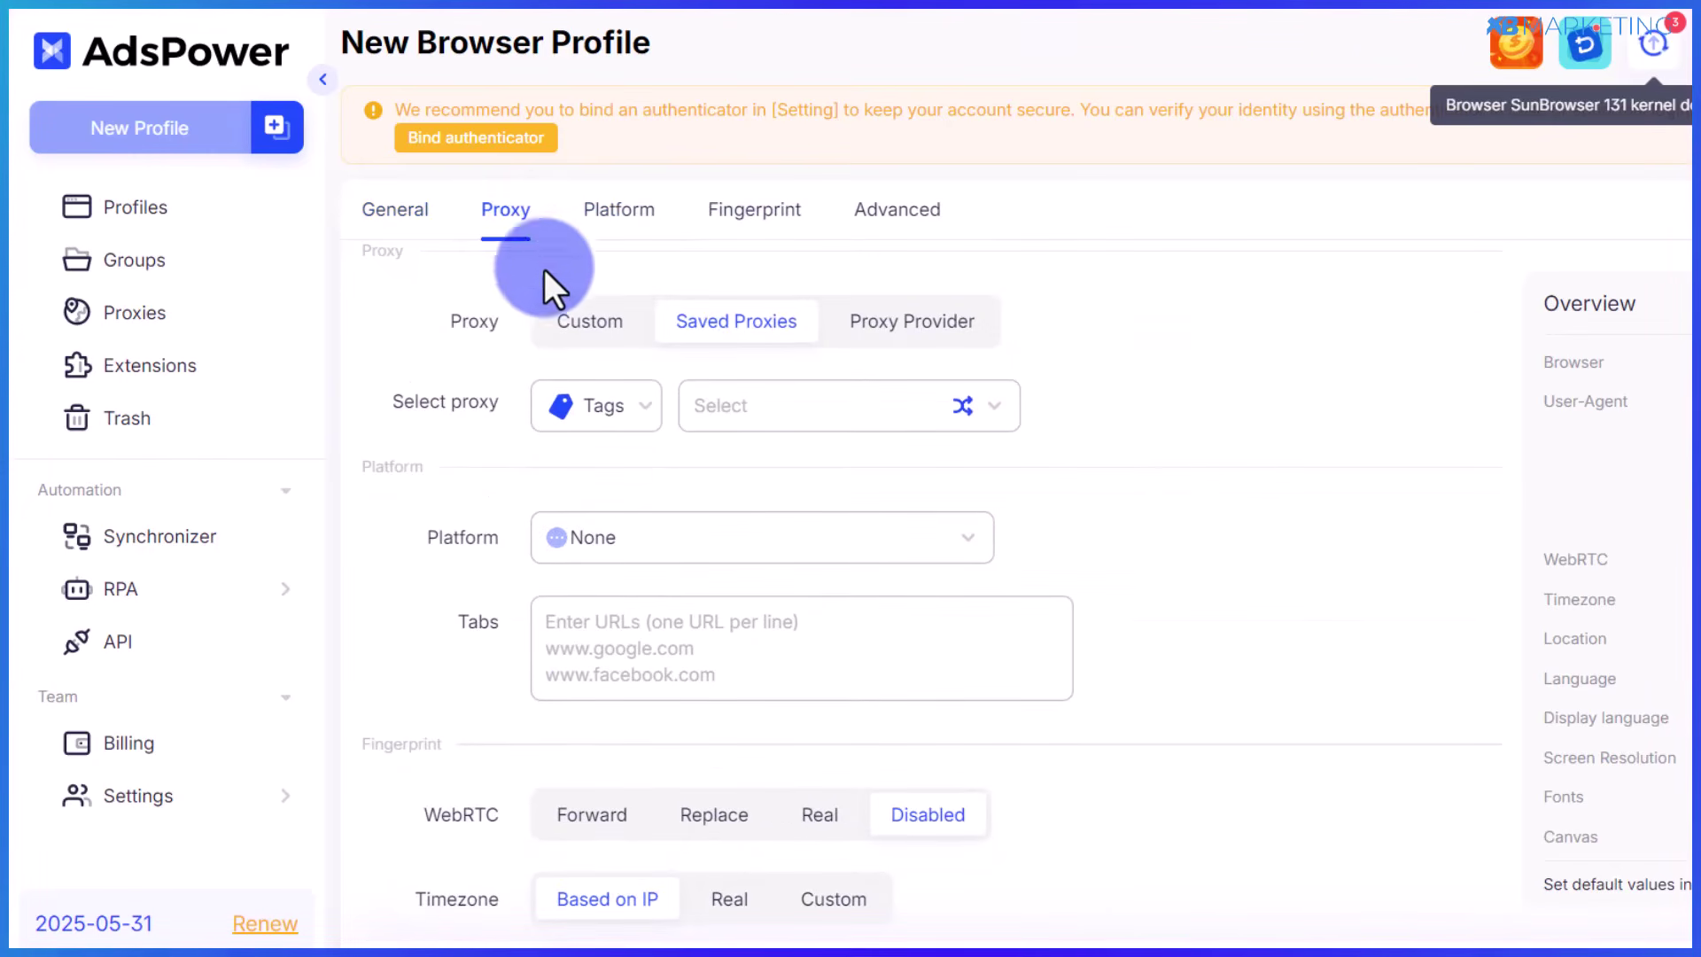
click(725, 329)
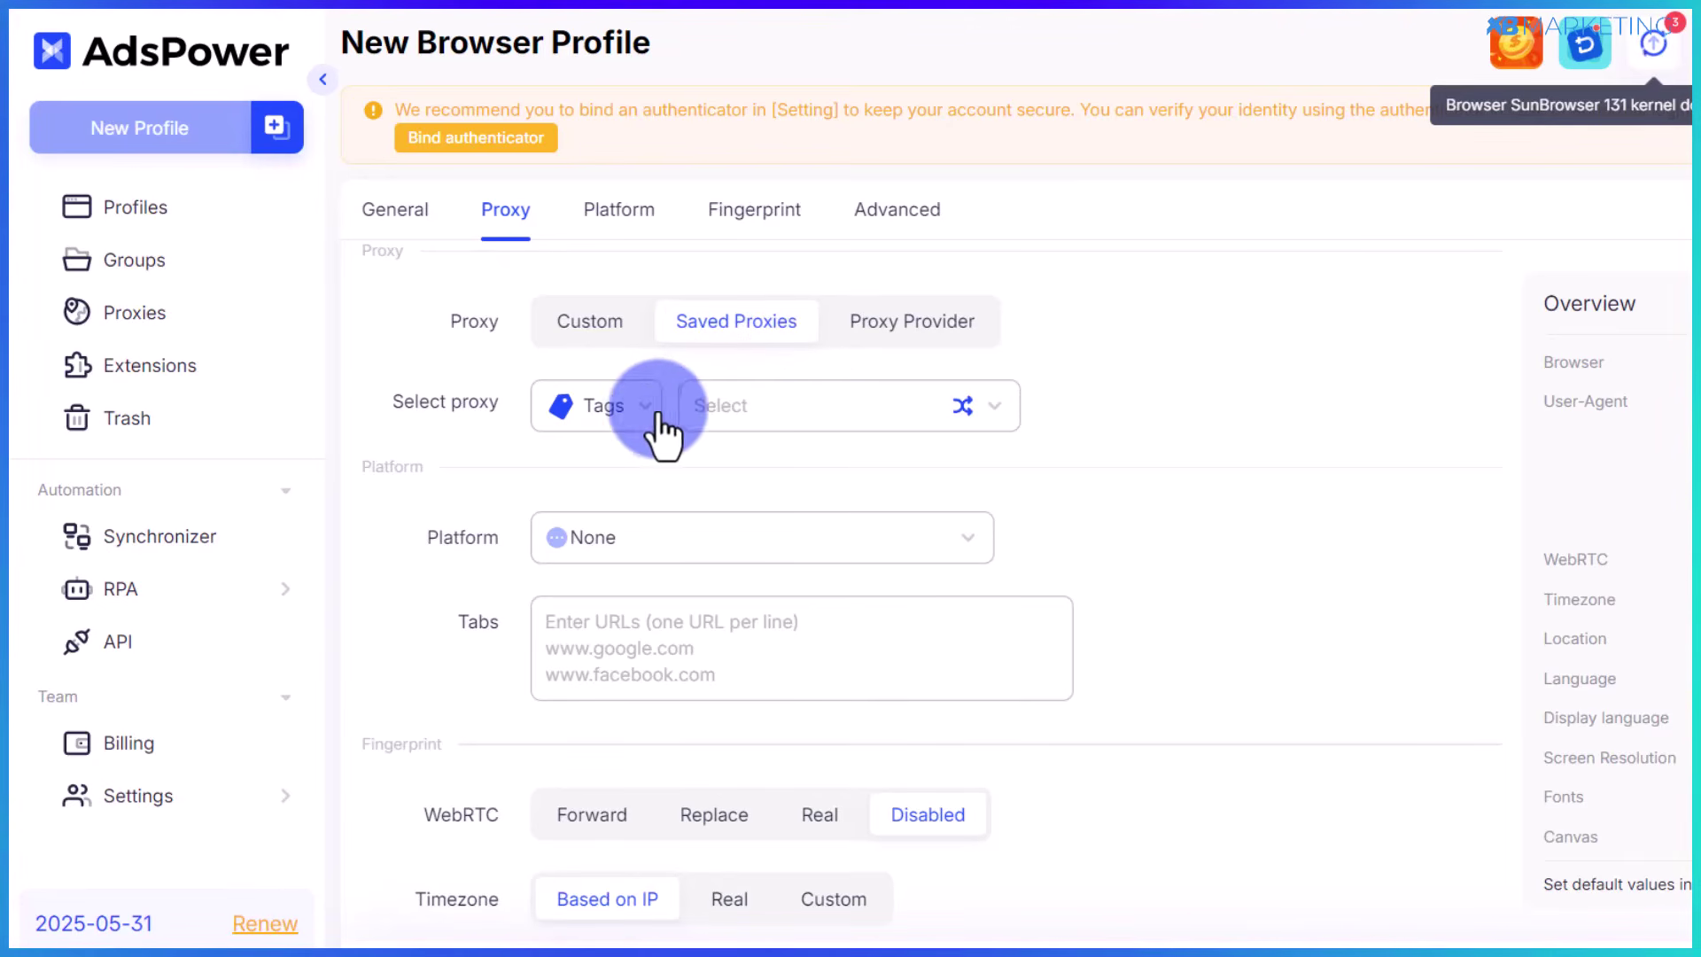
click(625, 409)
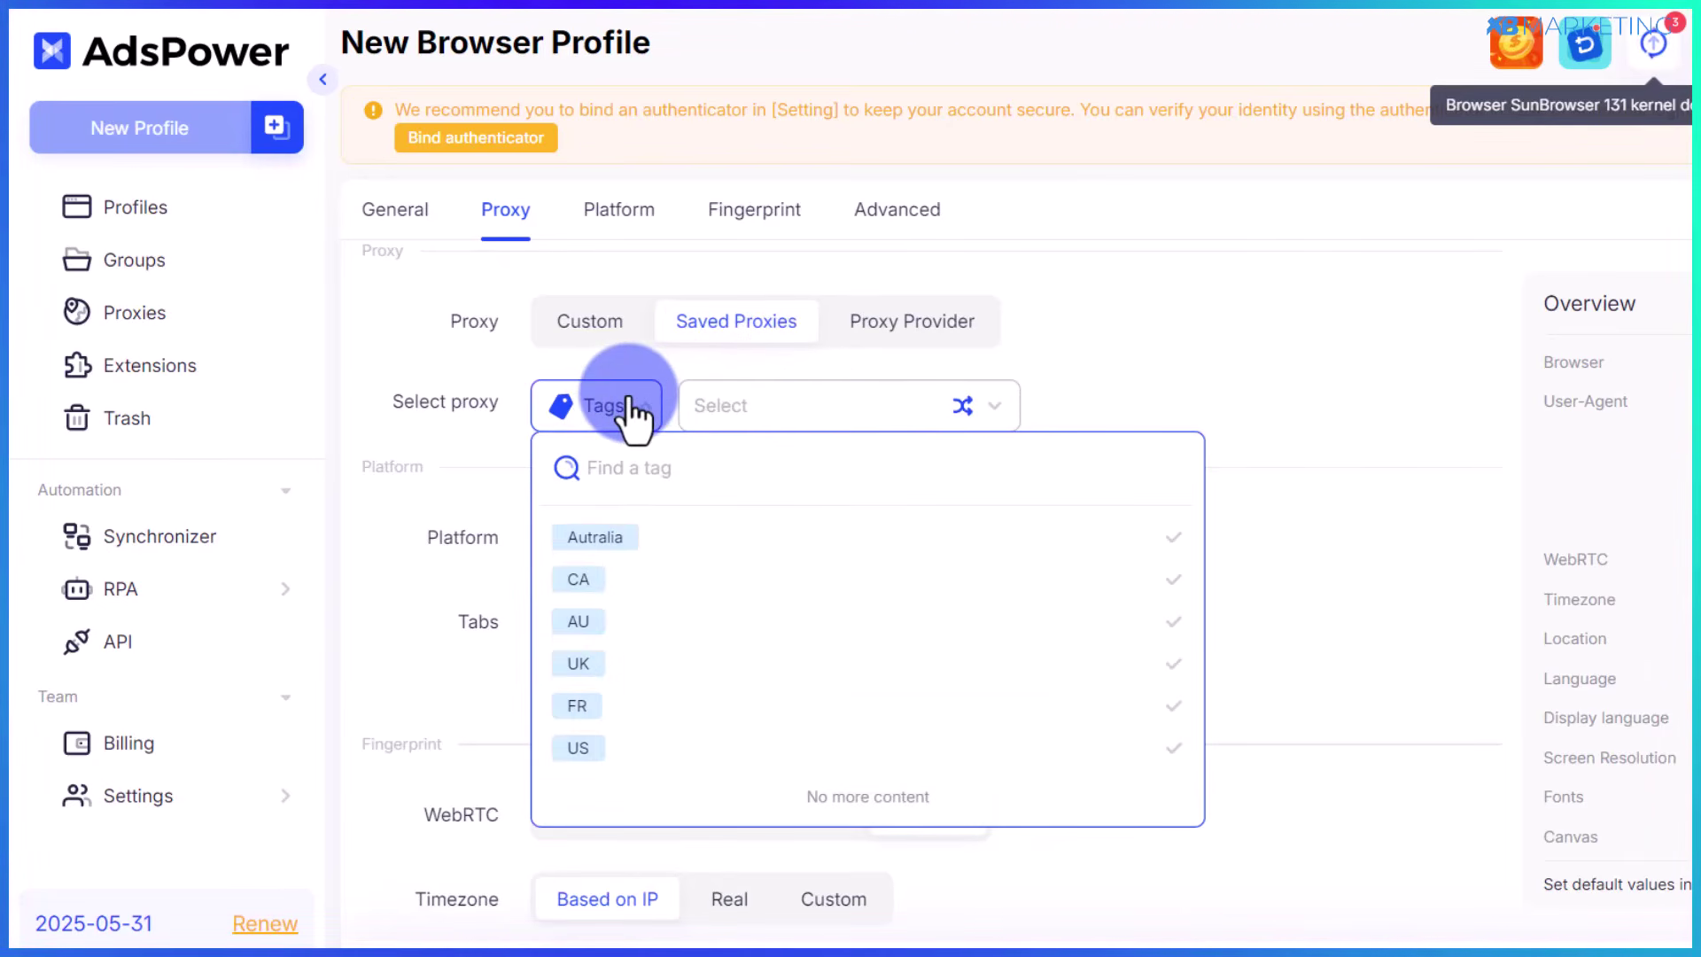
click(592, 542)
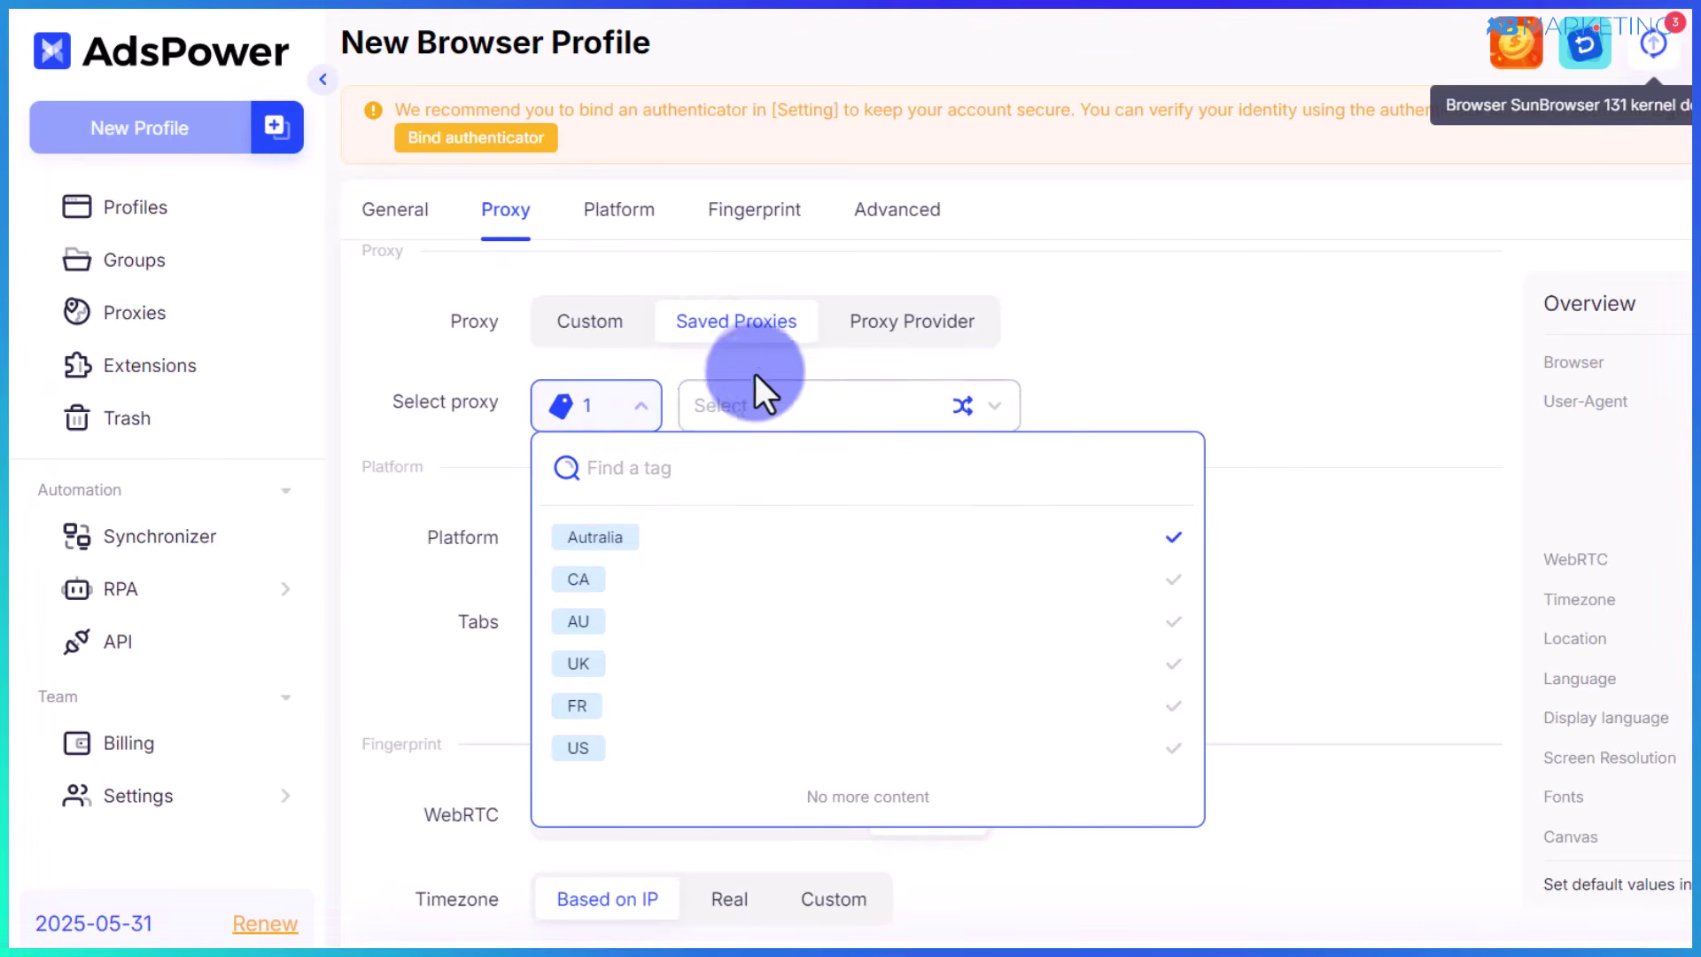
click(747, 409)
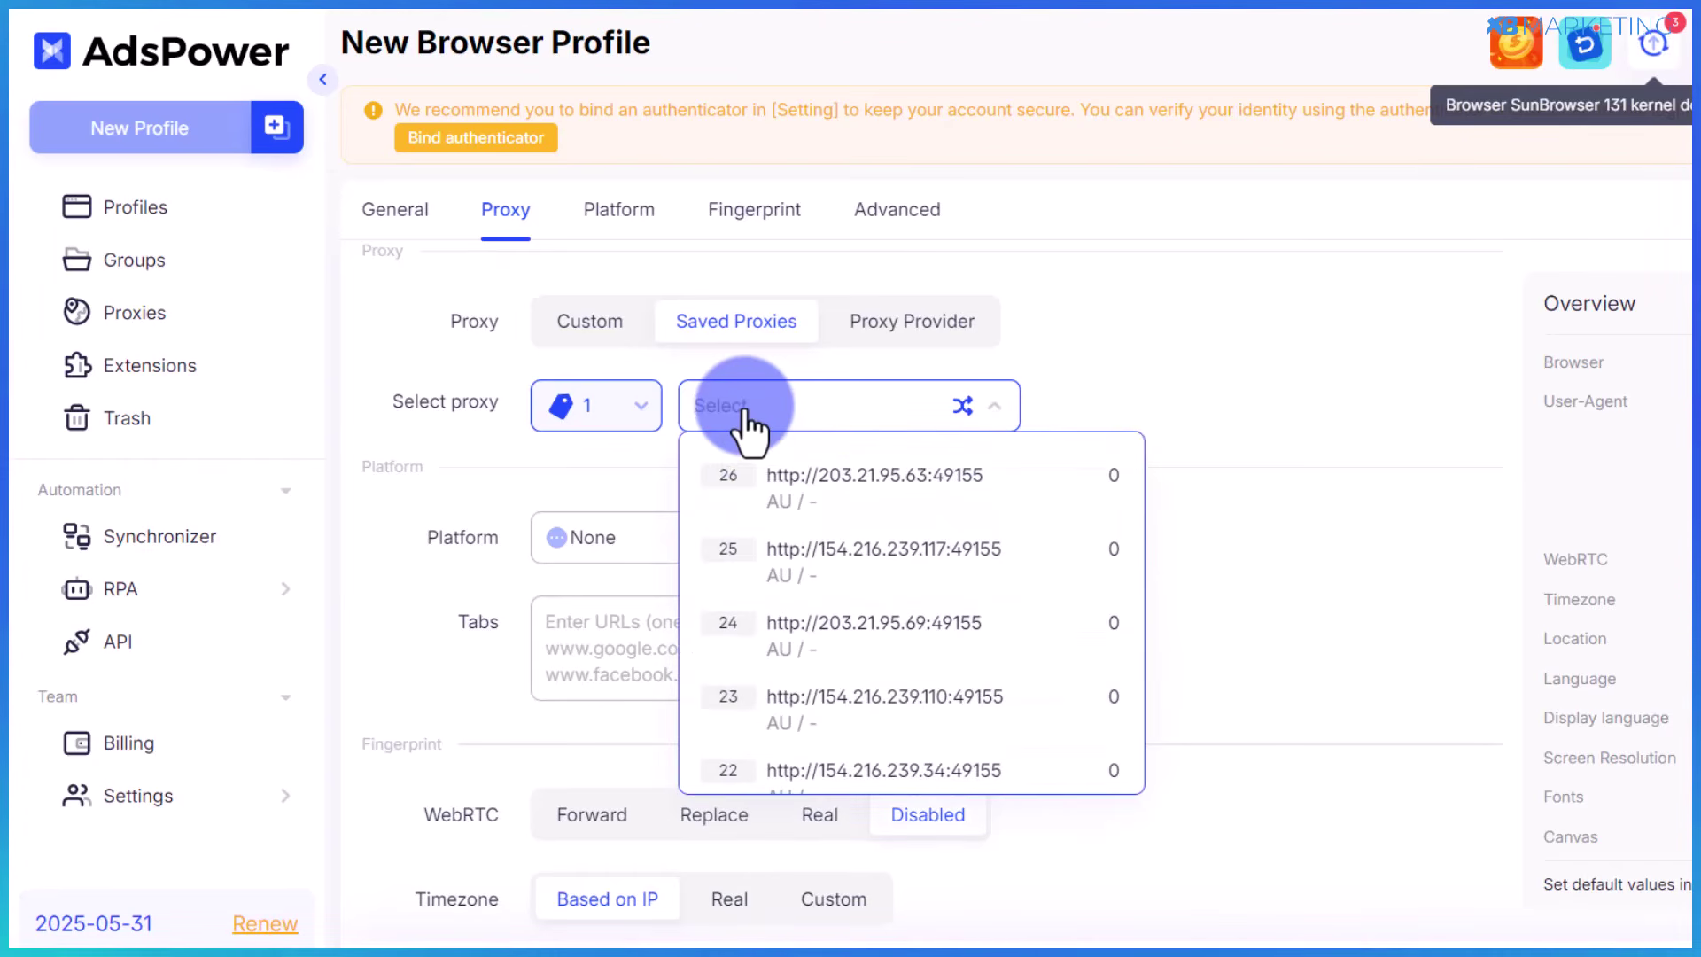
click(849, 585)
scroll(851, 587, down, 5)
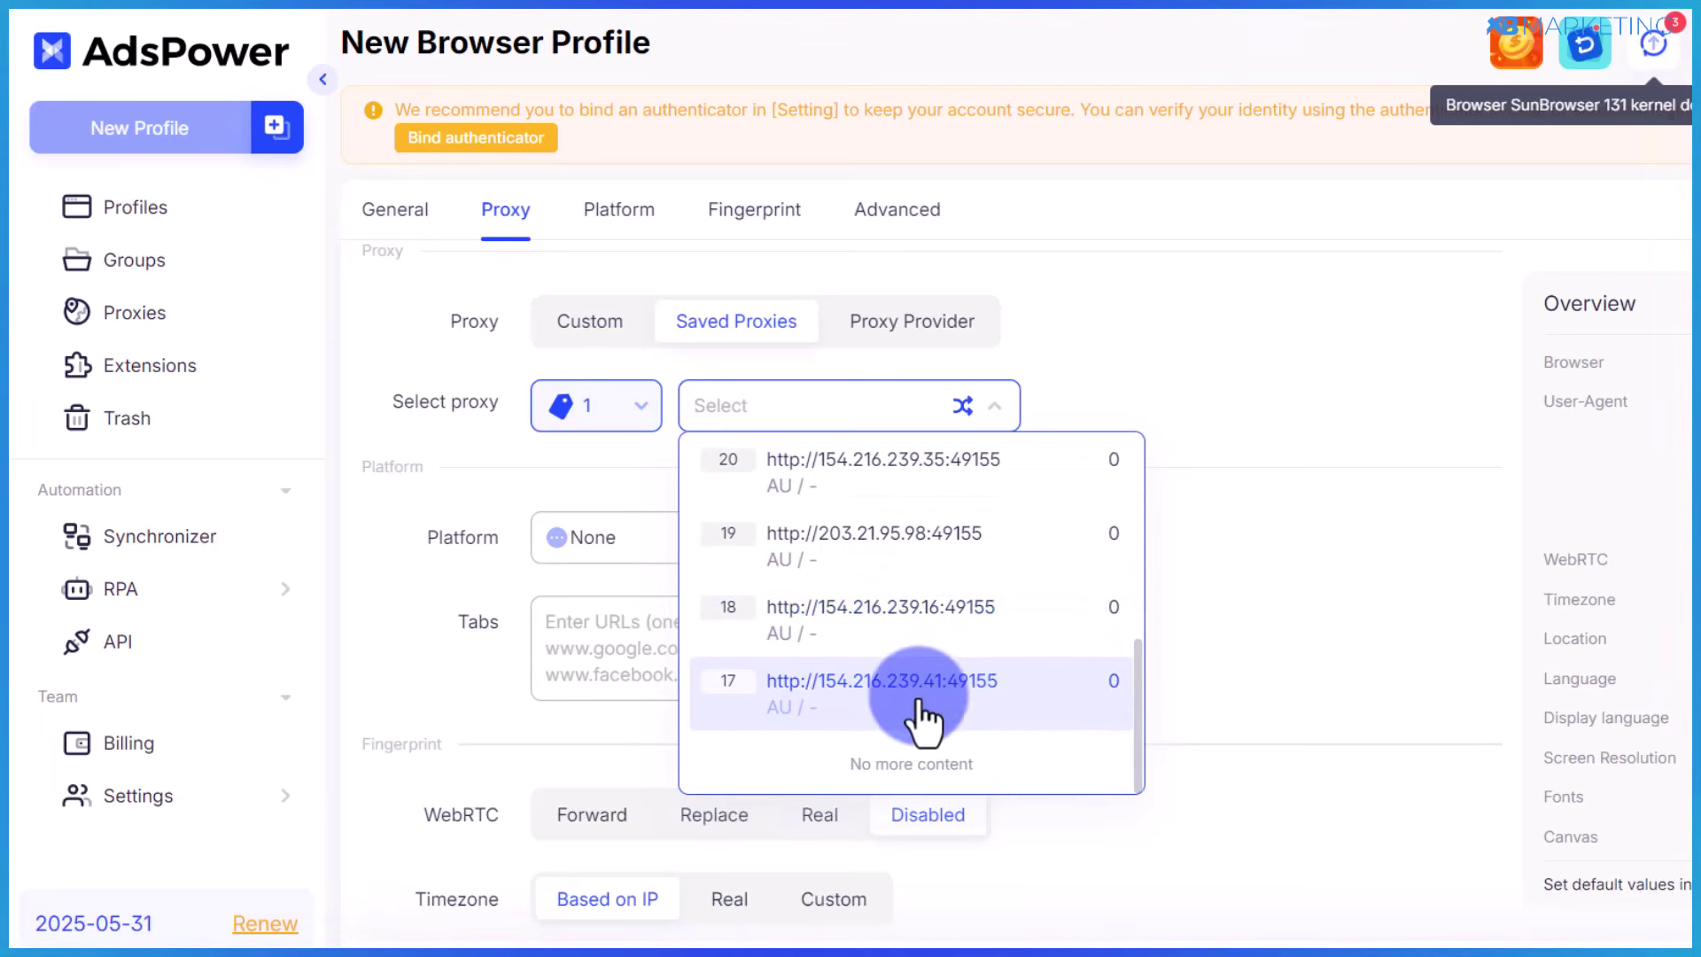
click(1063, 689)
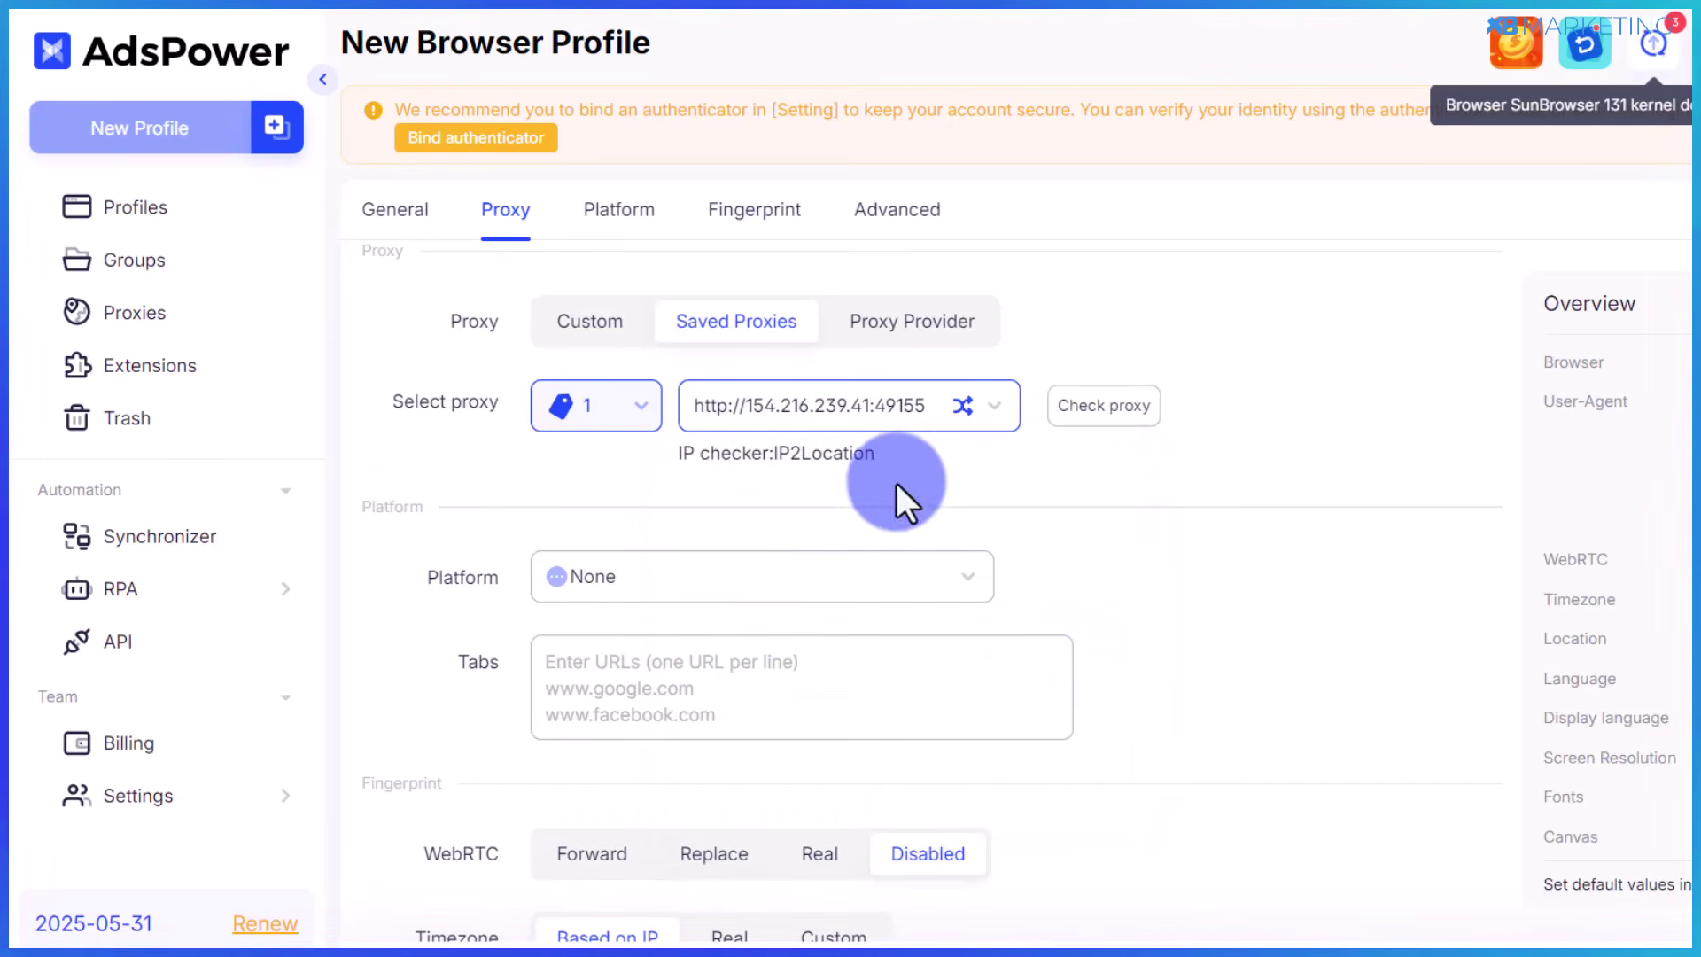
- Check the chosen proxy's connection, IP and country, and save the new profile
click(1097, 407)
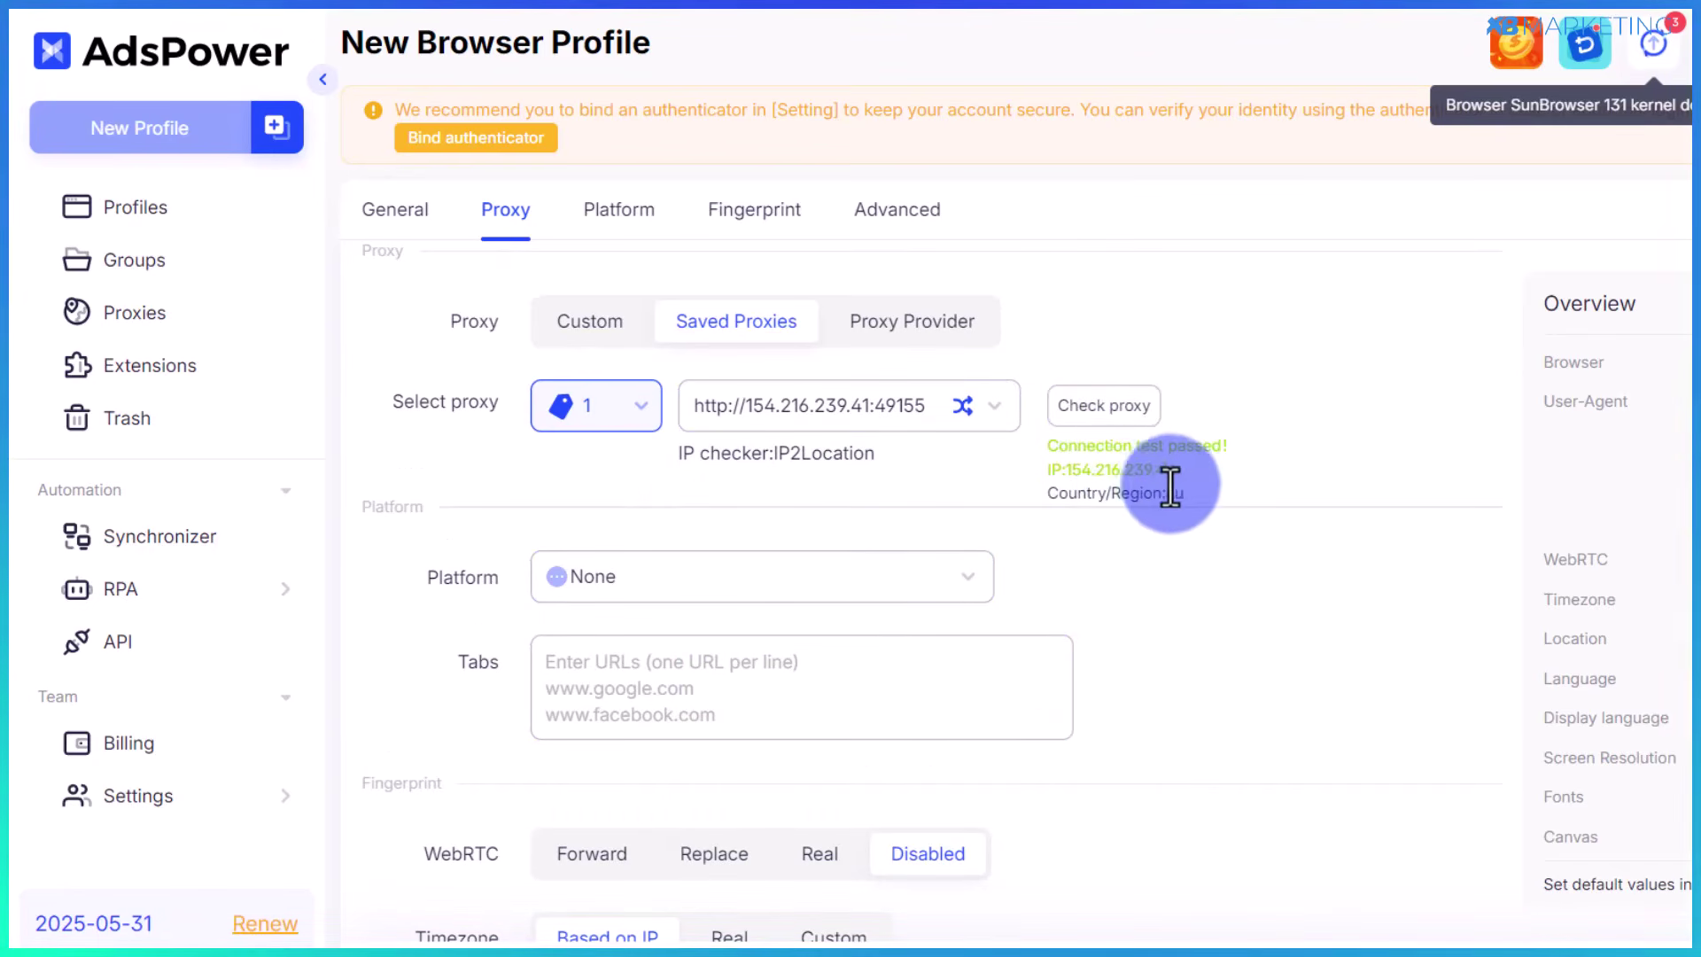
drag(1196, 494, 1048, 447)
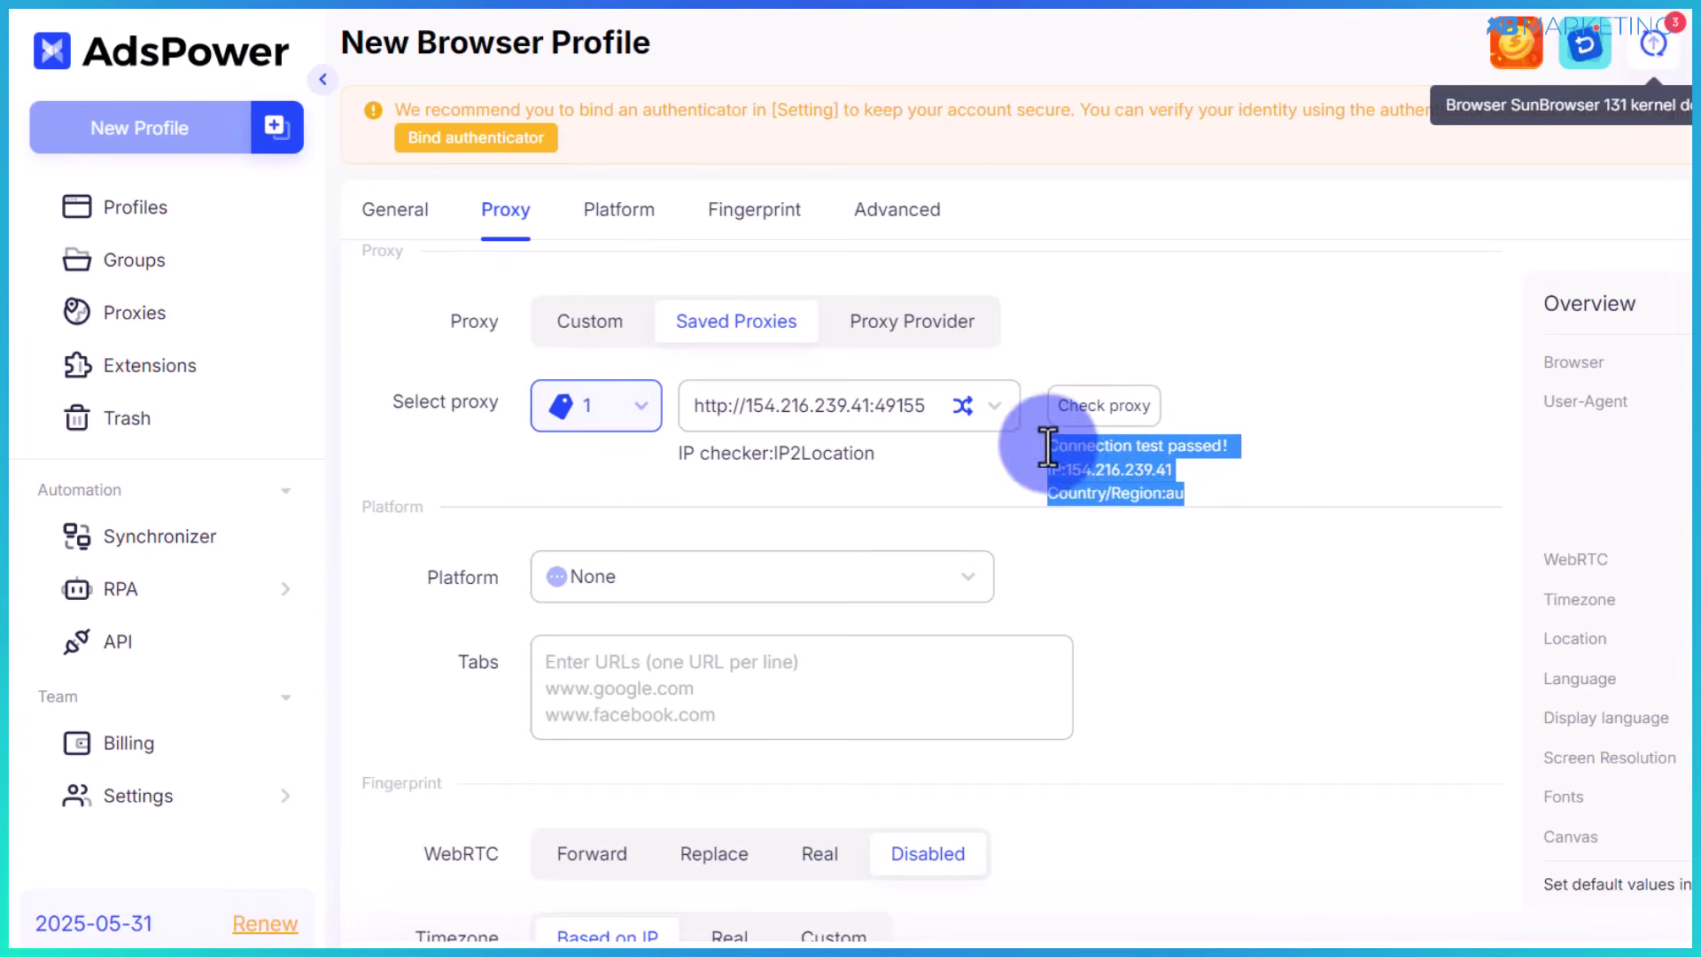
click(1102, 460)
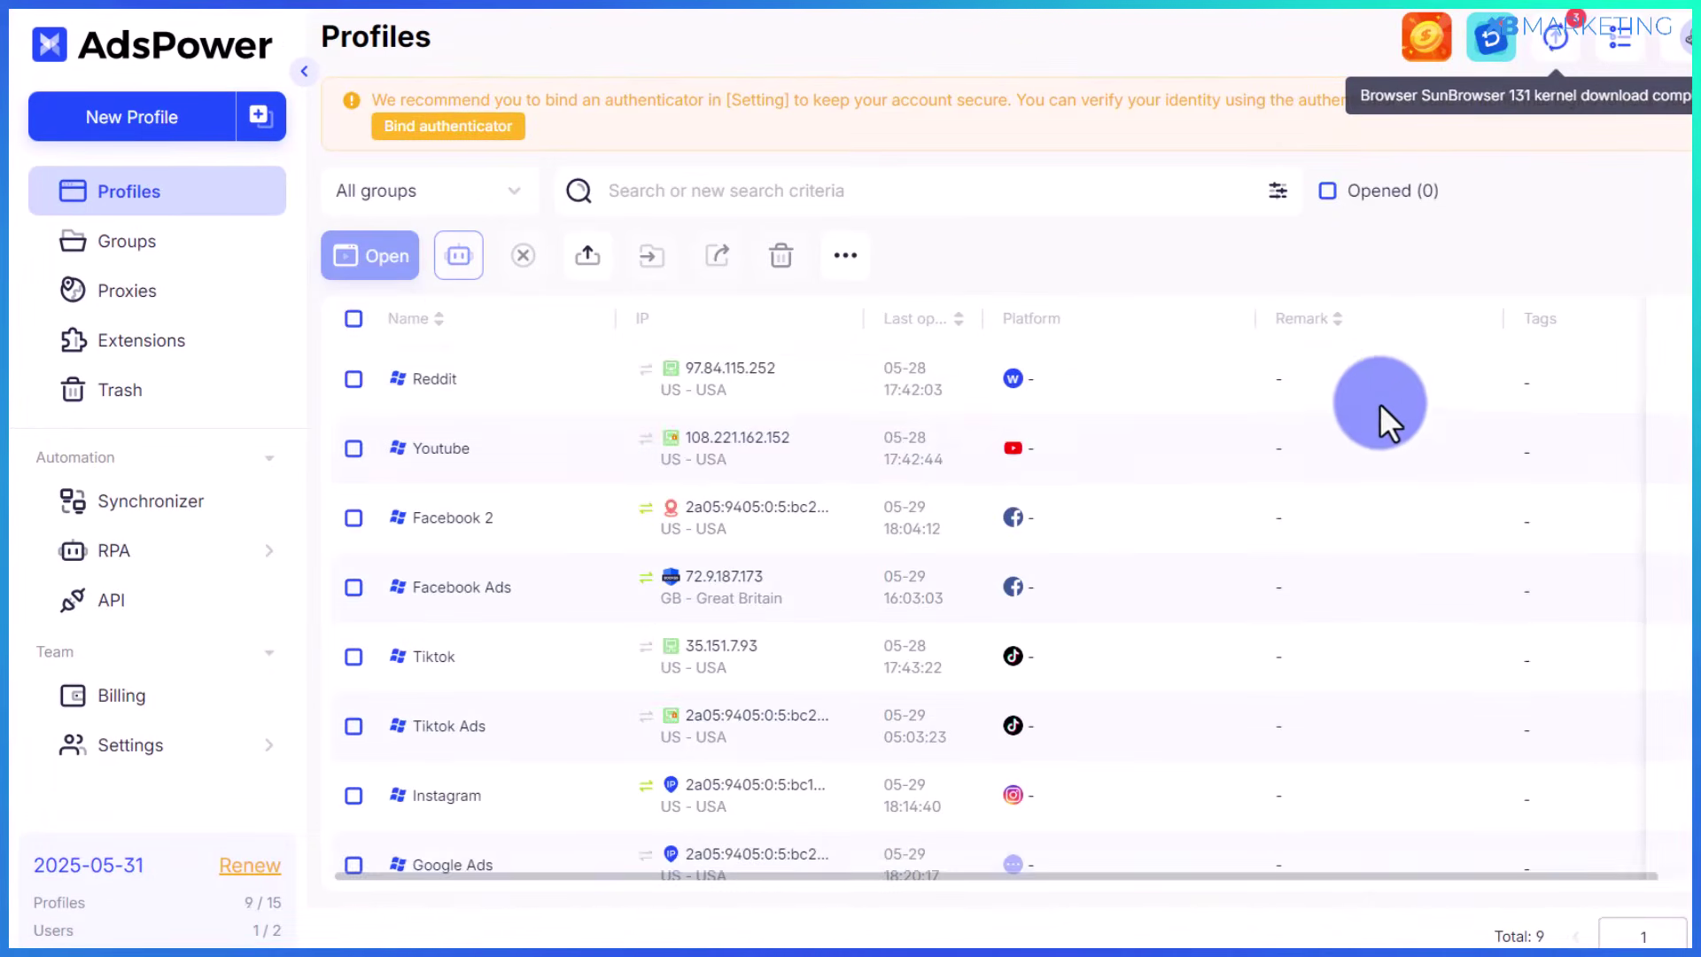
- Launch the Google ads profile's browser and review its digital identity, location and IP address results on iphey.com
scroll(532, 850, down, 1)
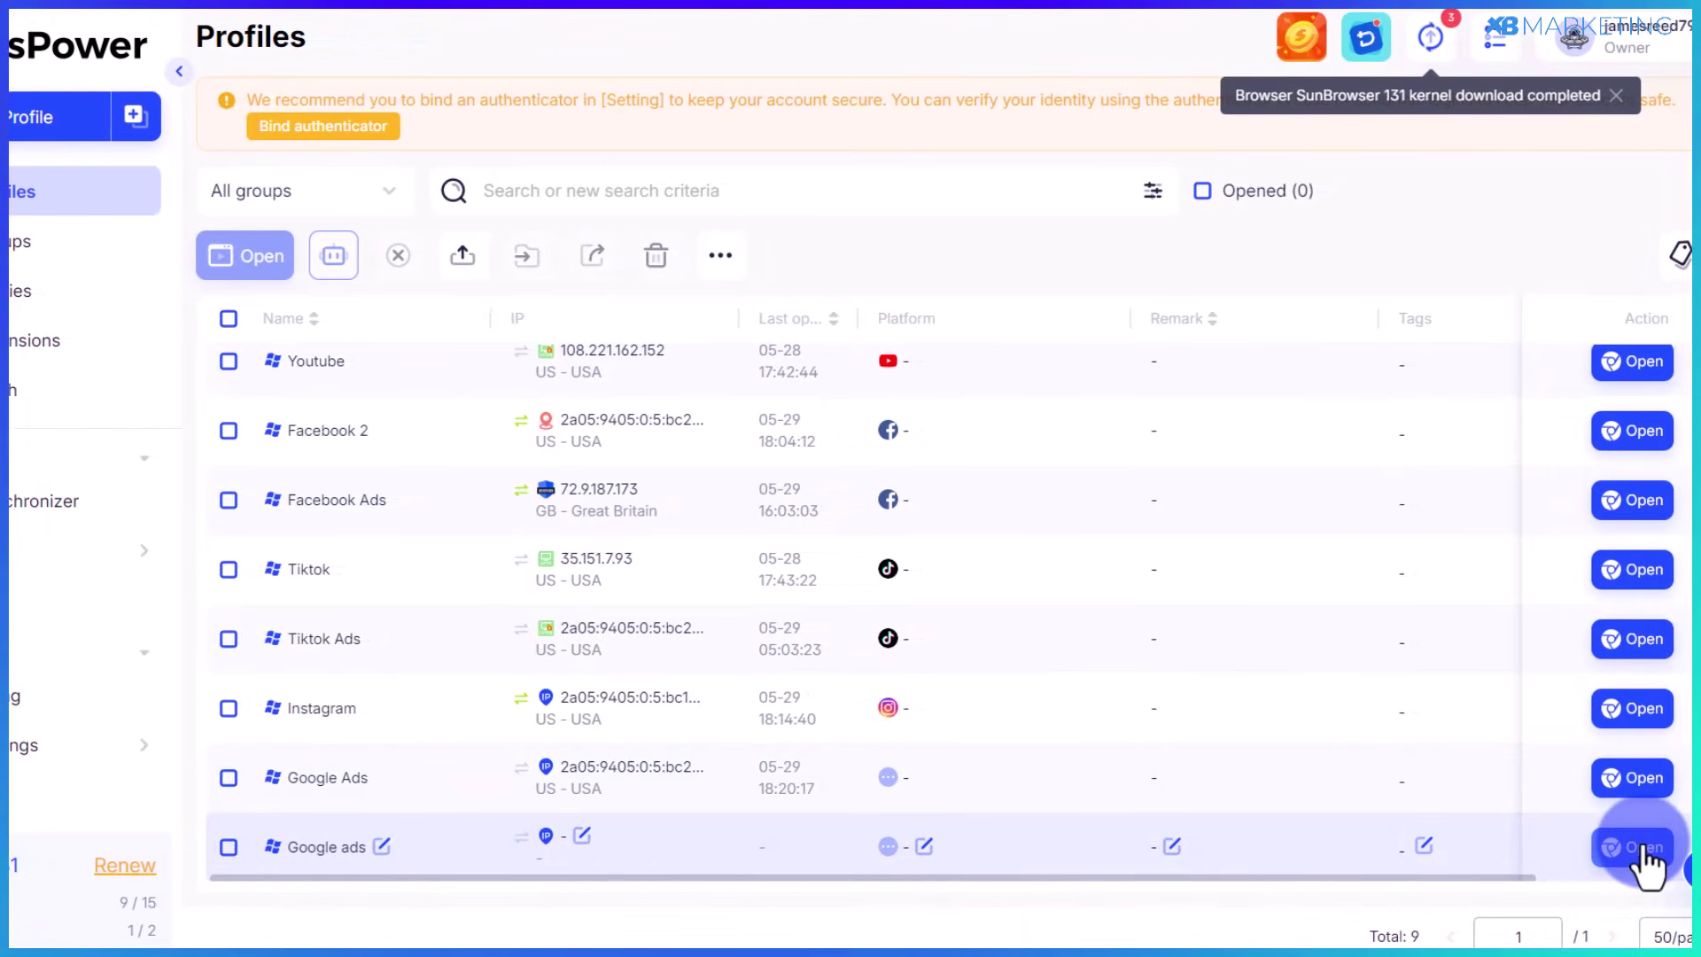
click(1630, 860)
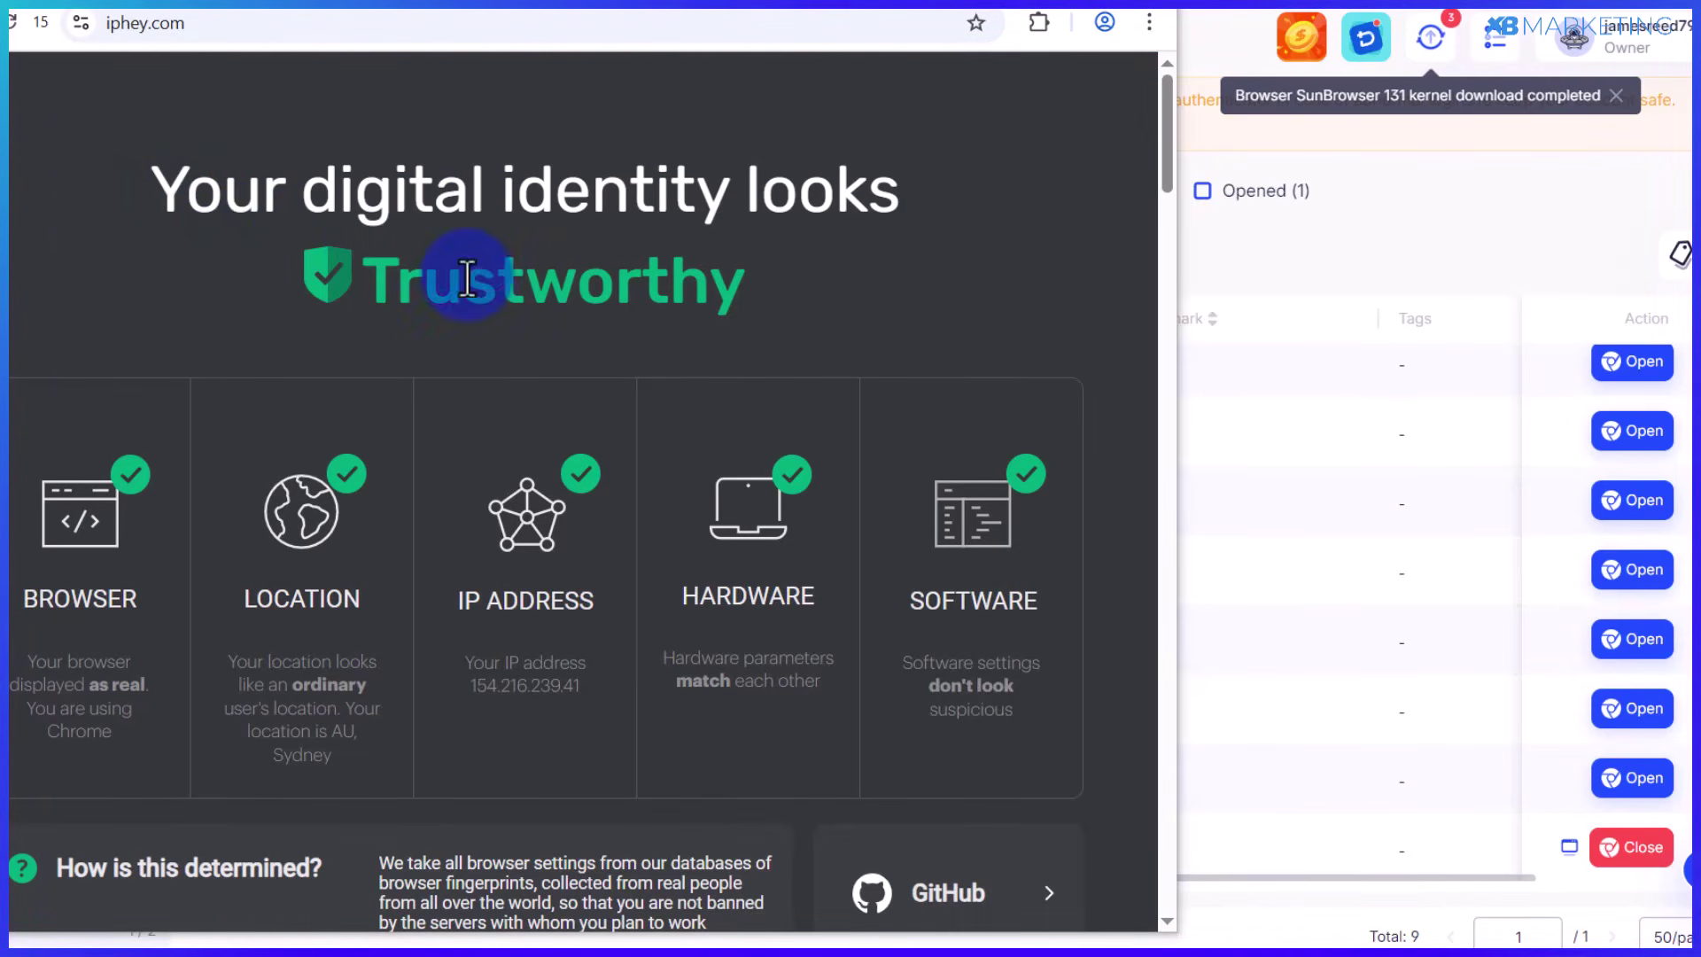
scroll(263, 443, down, 2)
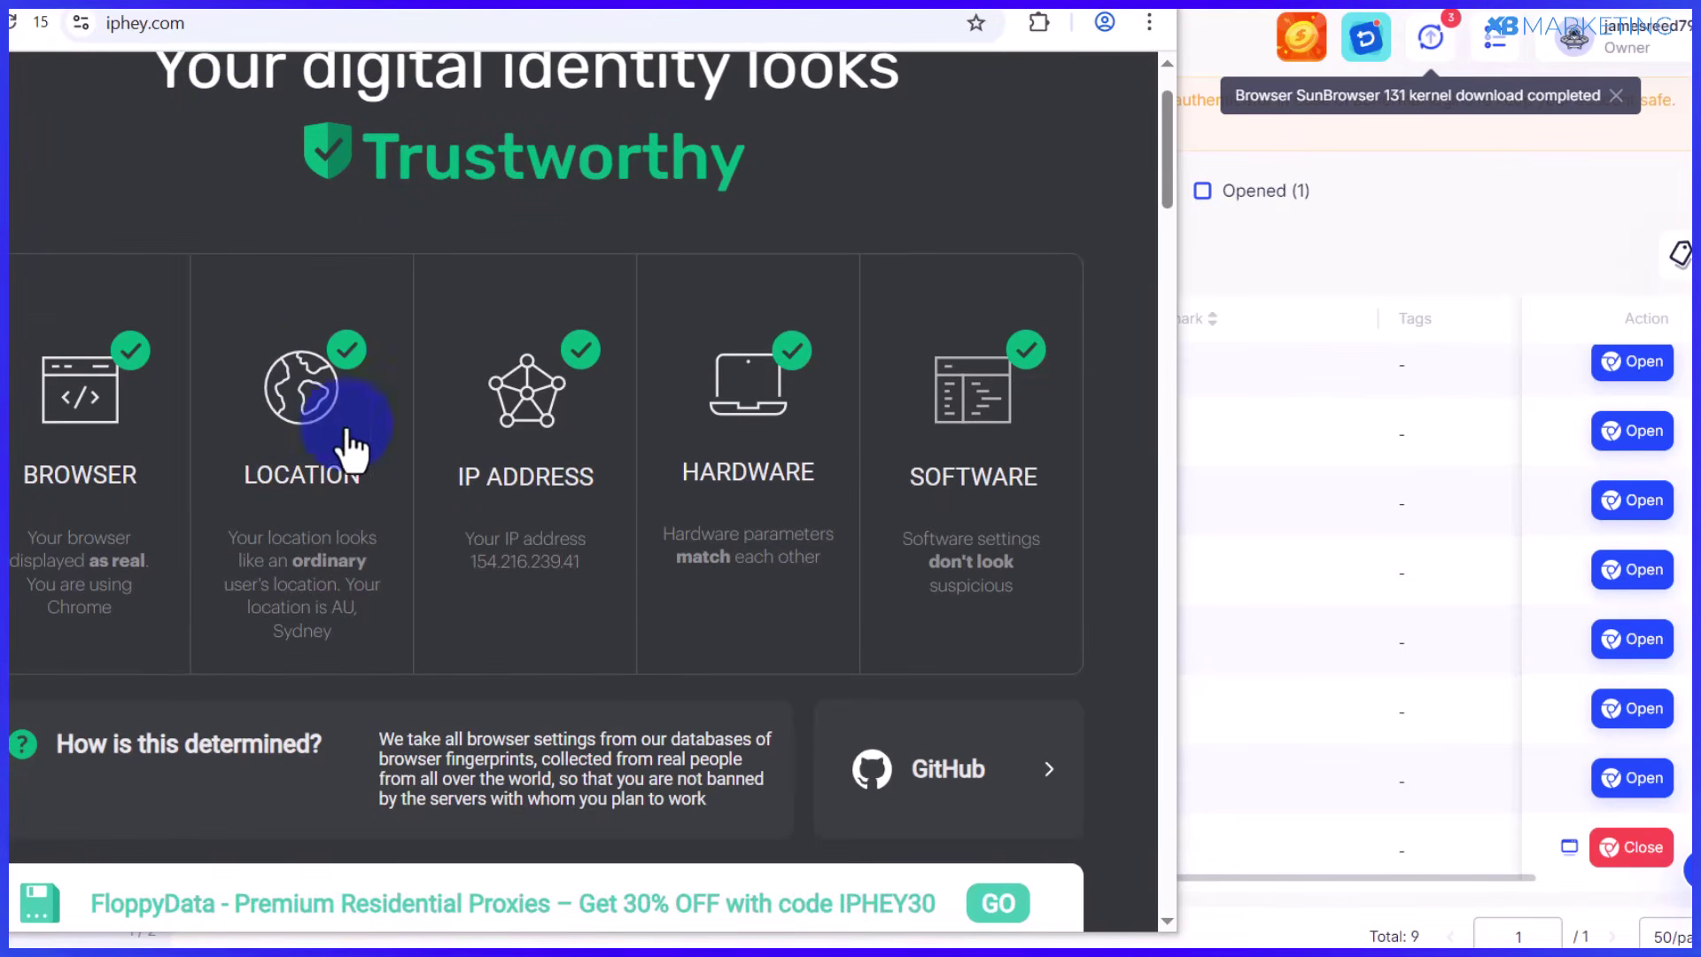
scroll(391, 321, up, 2)
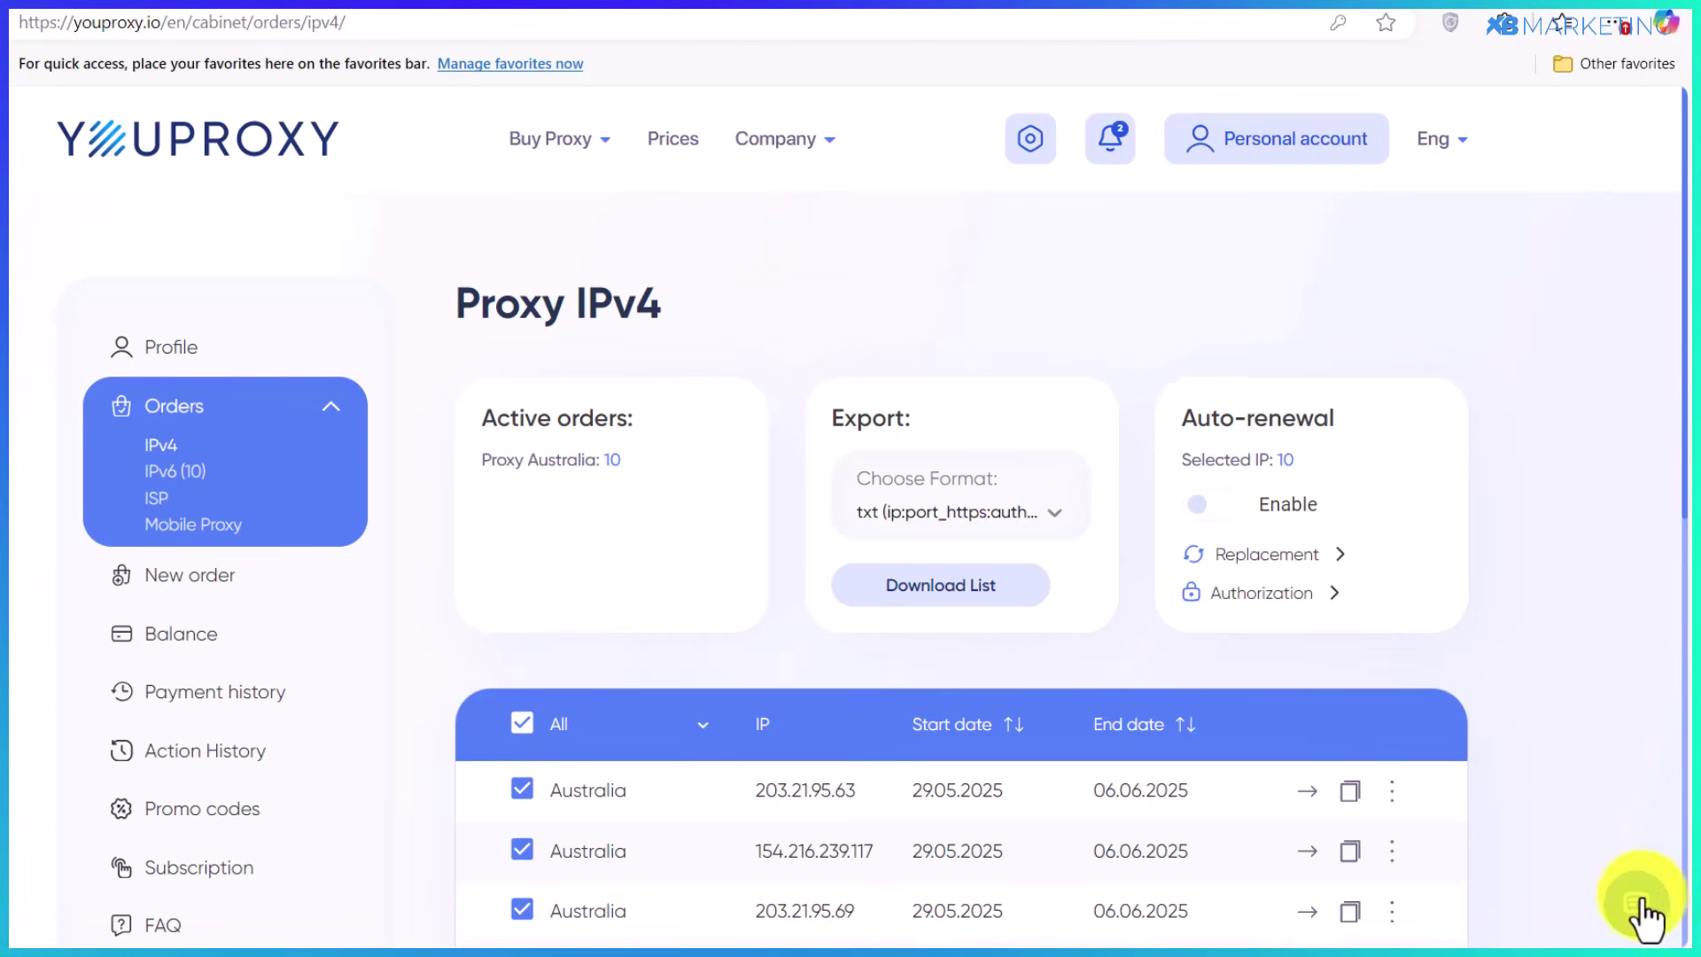
- Switch to the YouProxy IPv4 orders page and open the customer service chat
click(1638, 912)
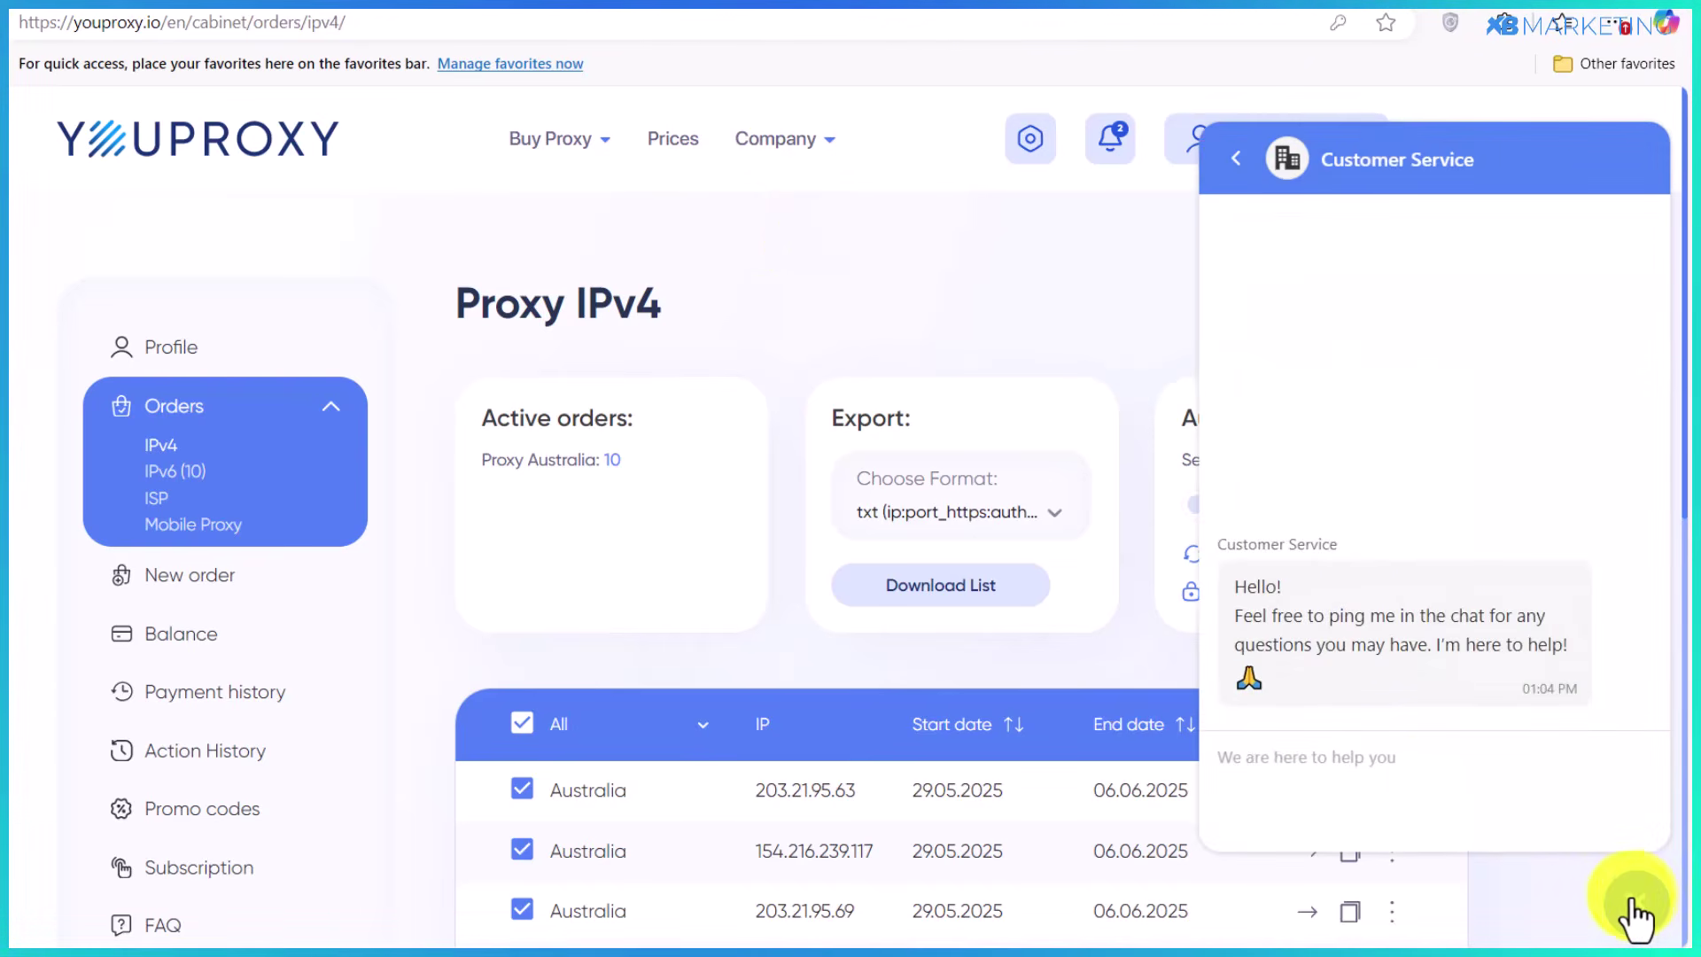